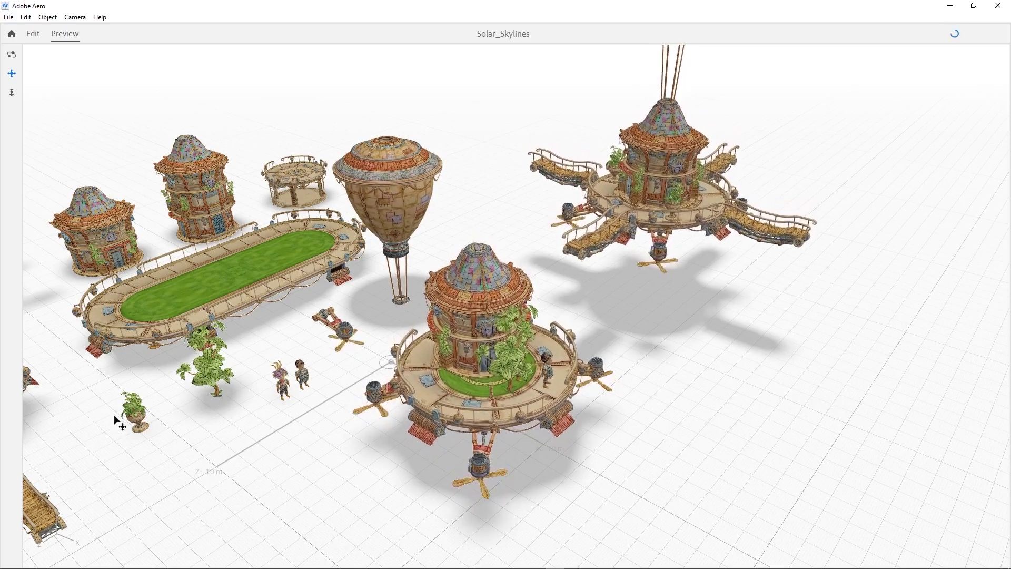
# - Navigate the camera from the windmill area back to the central floating platforms
pyautogui.moveTo(114, 415)
pyautogui.mouseDown()
pyautogui.moveTo(637, 404)
pyautogui.moveTo(556, 386)
pyautogui.mouseUp()
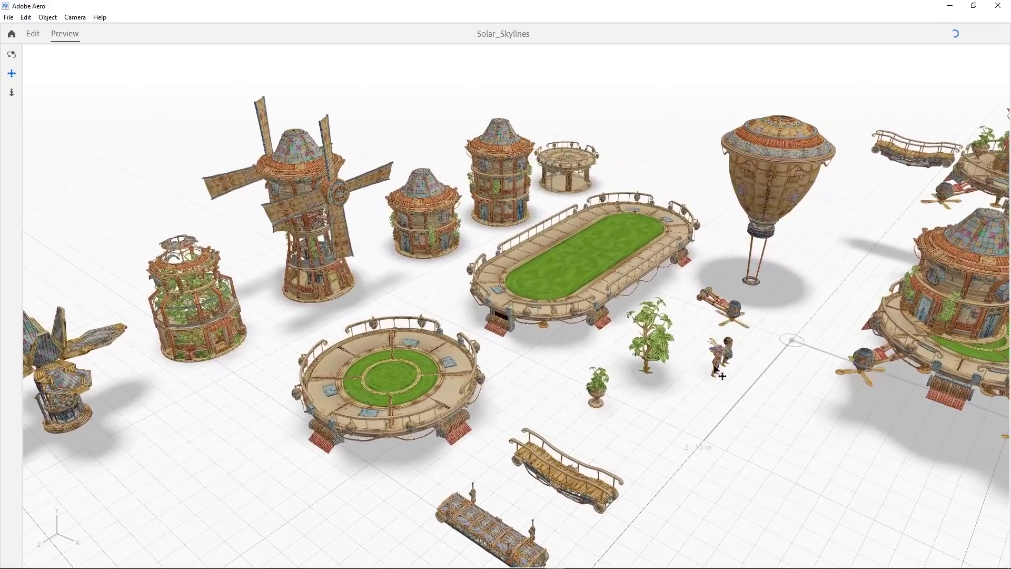
pyautogui.moveTo(794, 338); pyautogui.dragTo(7, 429)
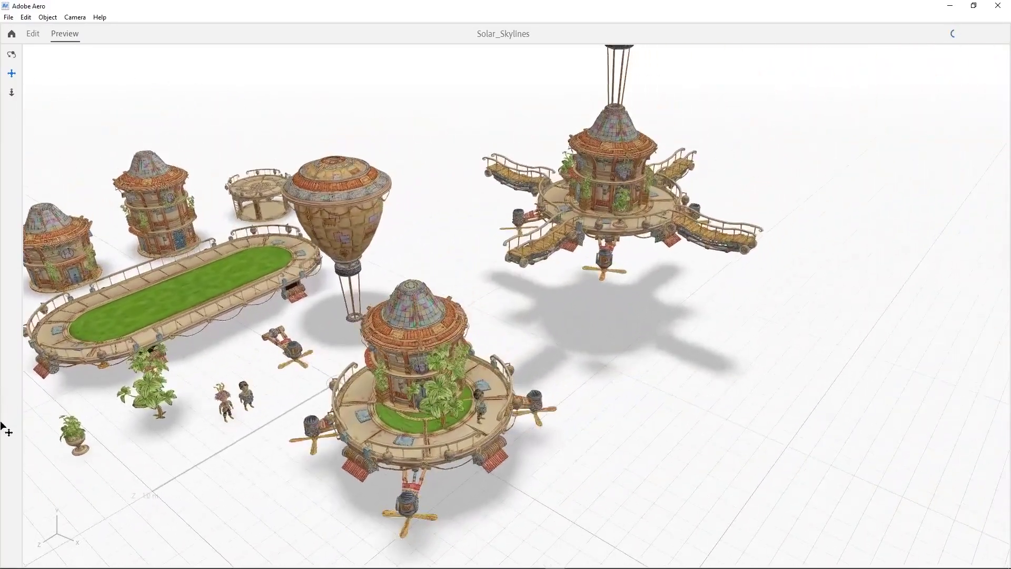
pyautogui.click(11, 92)
pyautogui.moveTo(554, 377)
pyautogui.mouseDown()
pyautogui.moveTo(505, 351)
pyautogui.moveTo(476, 387)
pyautogui.moveTo(544, 373)
pyautogui.moveTo(527, 377)
pyautogui.moveTo(570, 395)
pyautogui.moveTo(577, 313)
pyautogui.moveTo(509, 343)
pyautogui.moveTo(512, 373)
pyautogui.moveTo(464, 344)
pyautogui.mouseUp()
pyautogui.press('o')
pyautogui.press('d')
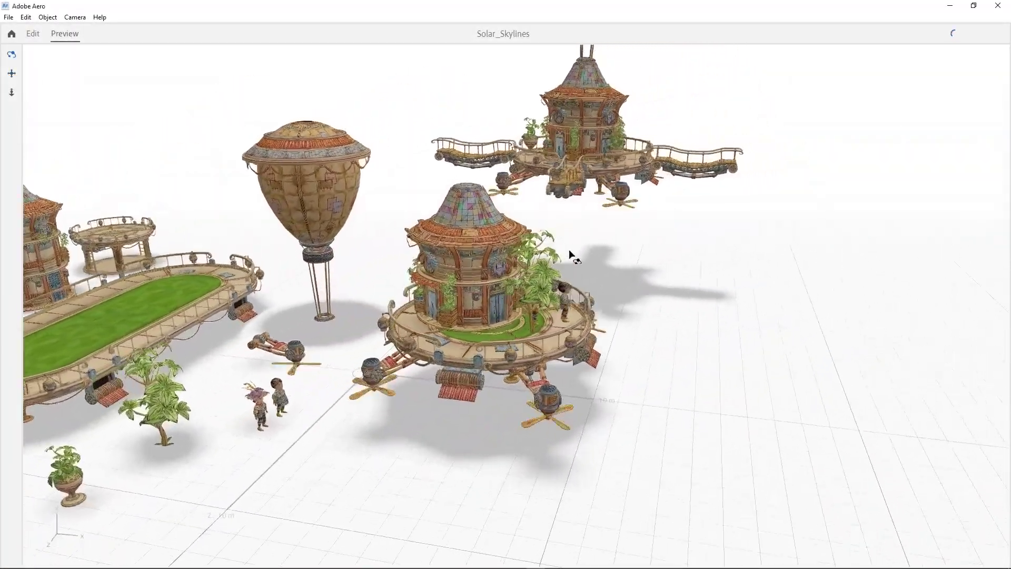
pyautogui.moveTo(569, 248)
pyautogui.mouseDown()
pyautogui.moveTo(453, 267)
pyautogui.moveTo(516, 267)
pyautogui.mouseUp()
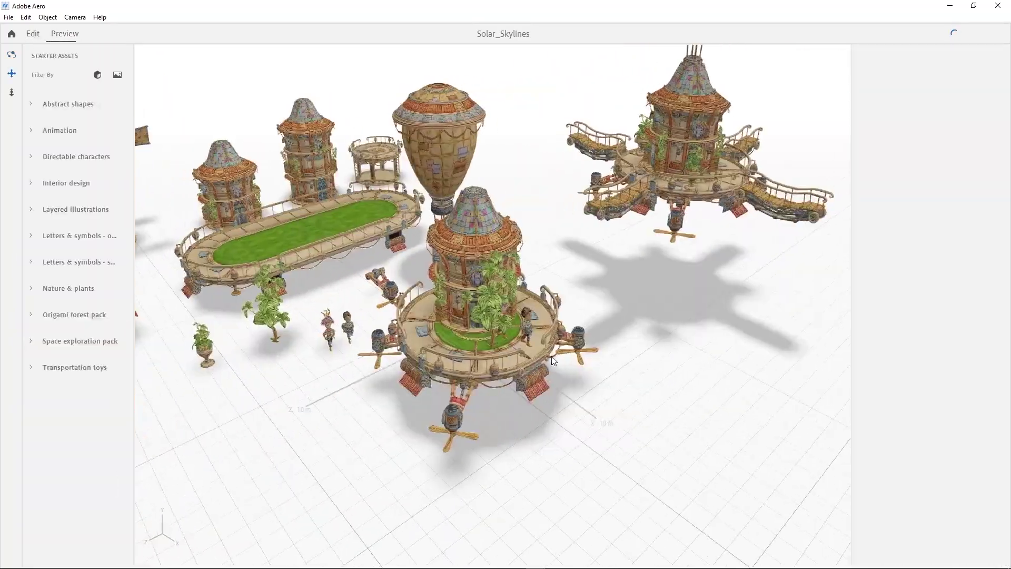
# - Enter Edit mode and nudge Group Example 01 along Z to 16.02 cm
pyautogui.click(512, 367)
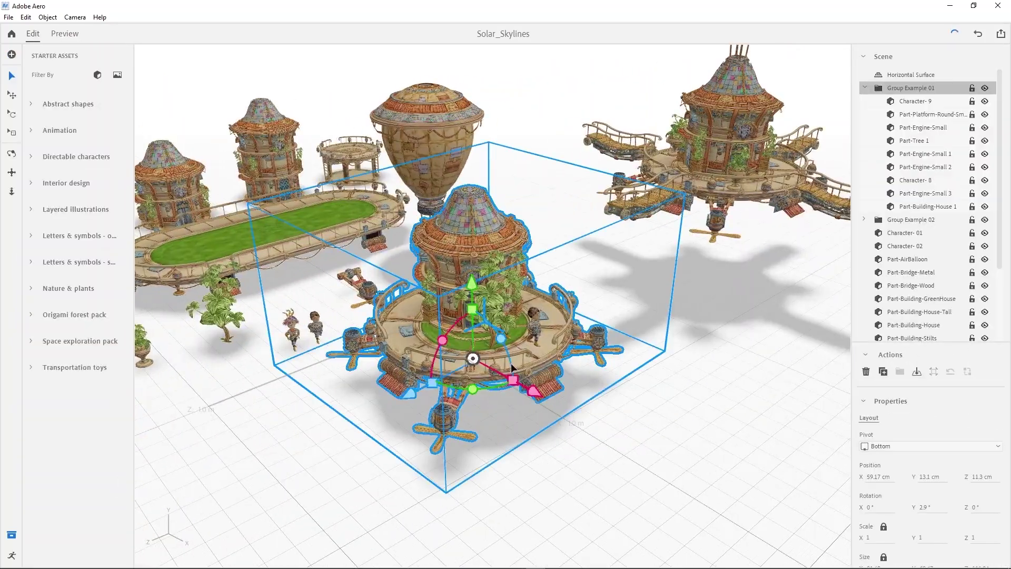
pyautogui.moveTo(512, 367); pyautogui.dragTo(436, 411, button='middle')
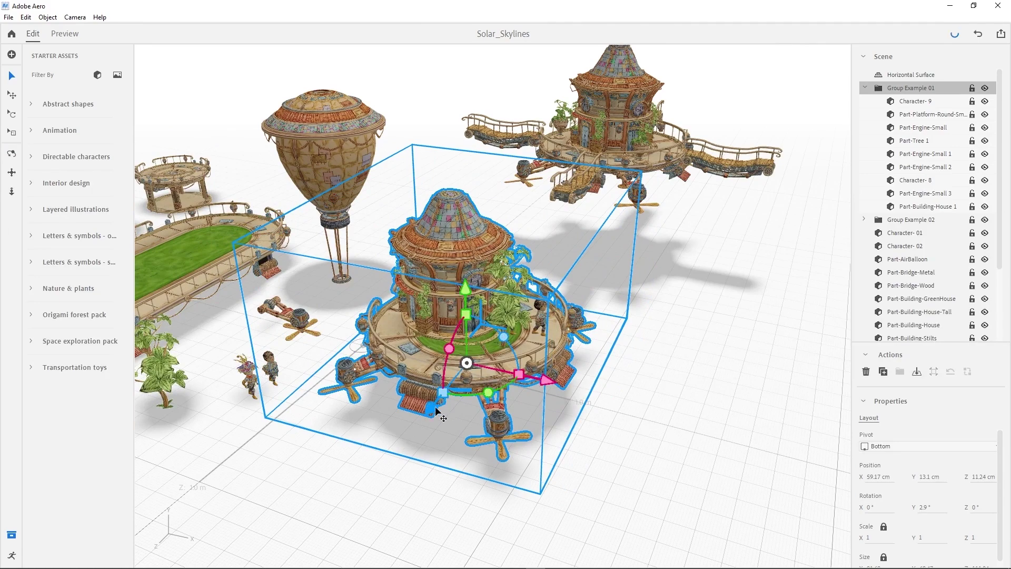
pyautogui.moveTo(436, 411); pyautogui.dragTo(442, 416)
pyautogui.moveTo(464, 369); pyautogui.dragTo(819, 158, button='middle')
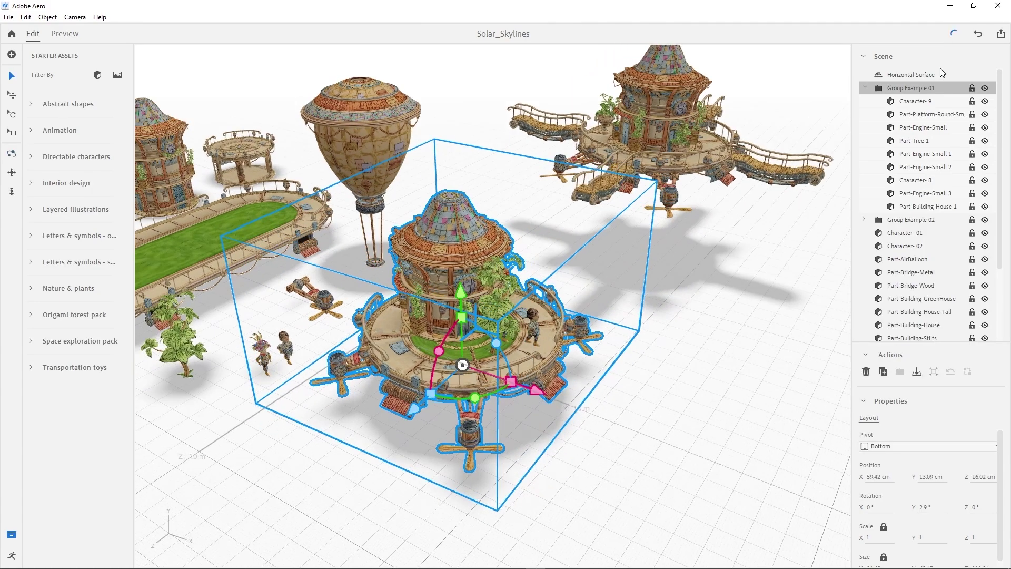
# - Inspect Character-9 and both Part-Engine-Small engines, then reselect Group Example 01
pyautogui.click(913, 103)
pyautogui.click(919, 127)
pyautogui.click(917, 167)
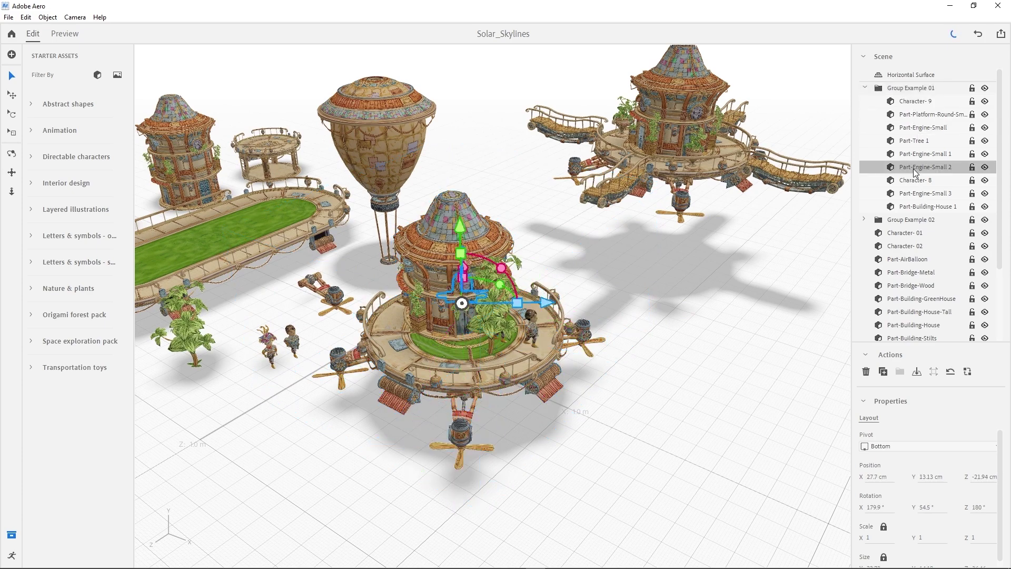
pyautogui.click(908, 103)
pyautogui.click(904, 91)
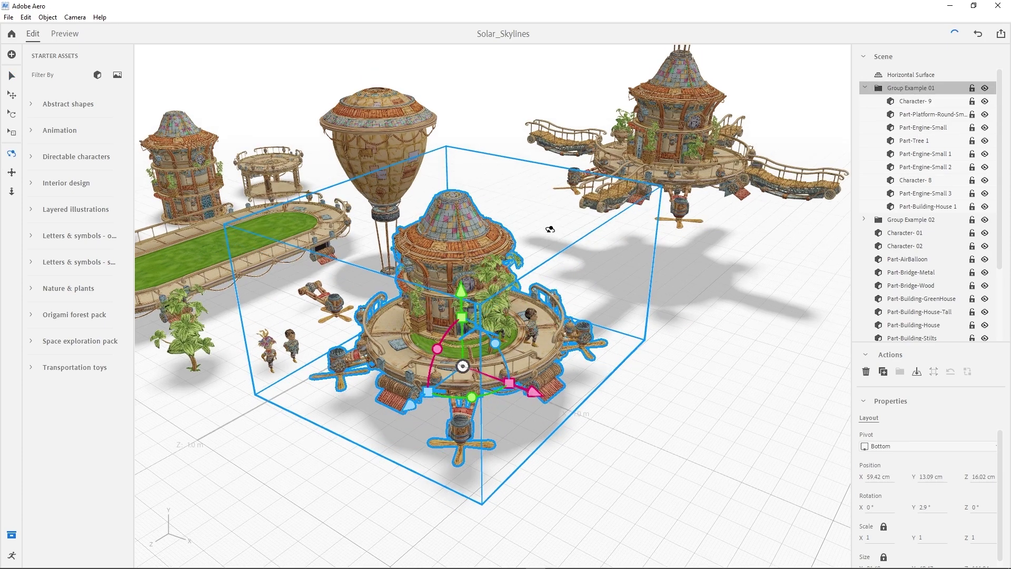
pyautogui.scroll(3, 554, 236)
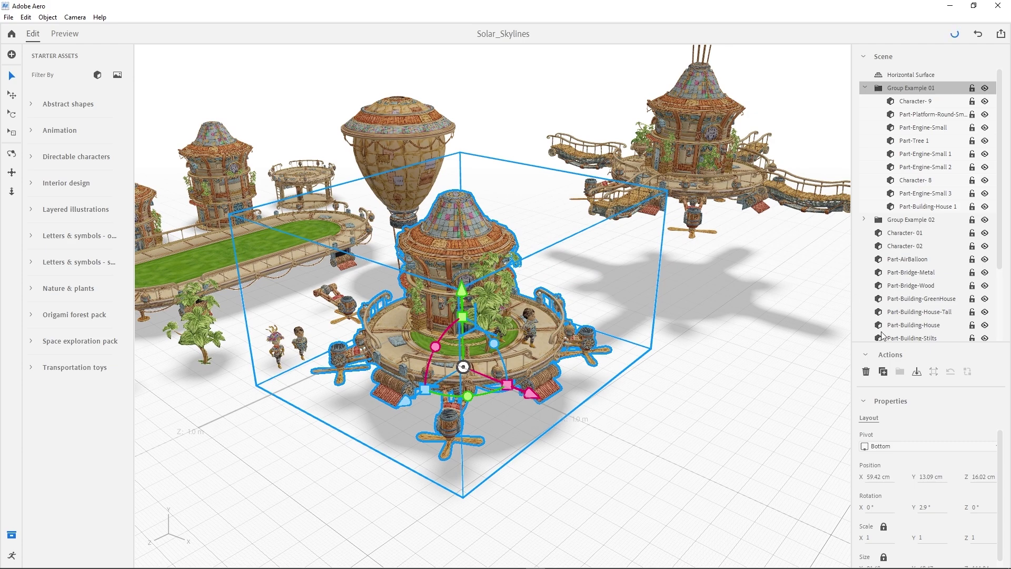
pyautogui.scroll(-1, 944, 289)
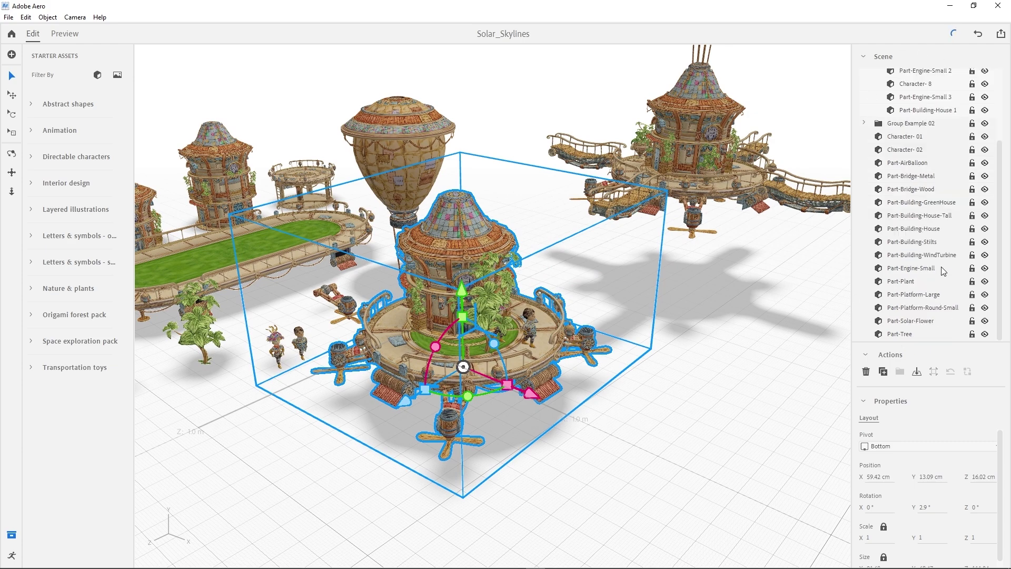
pyautogui.scroll(1, 942, 270)
pyautogui.moveTo(647, 321); pyautogui.dragTo(579, 343, button='right')
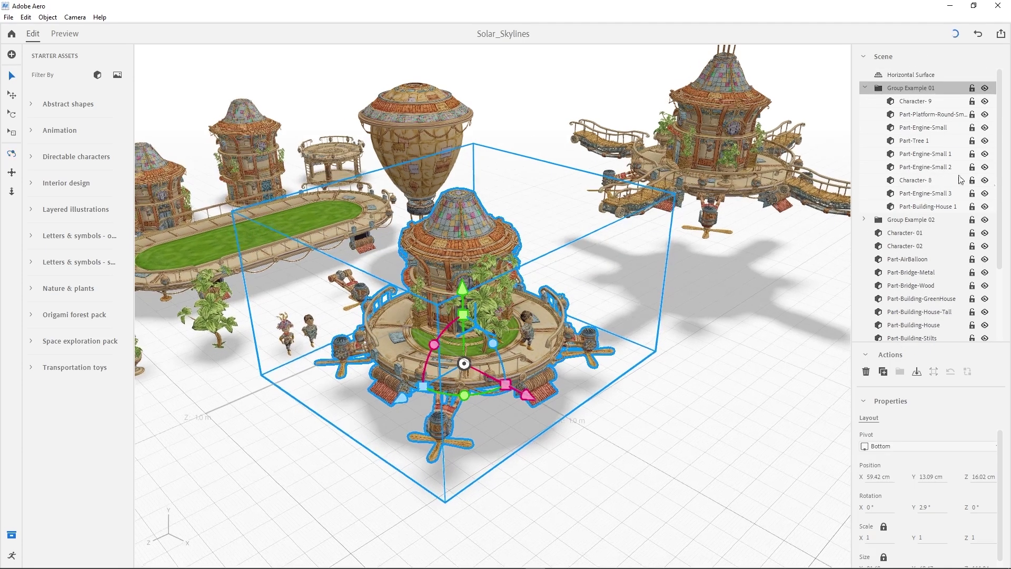
pyautogui.scroll(-5, 927, 210)
pyautogui.moveTo(504, 396); pyautogui.dragTo(491, 390, button='right')
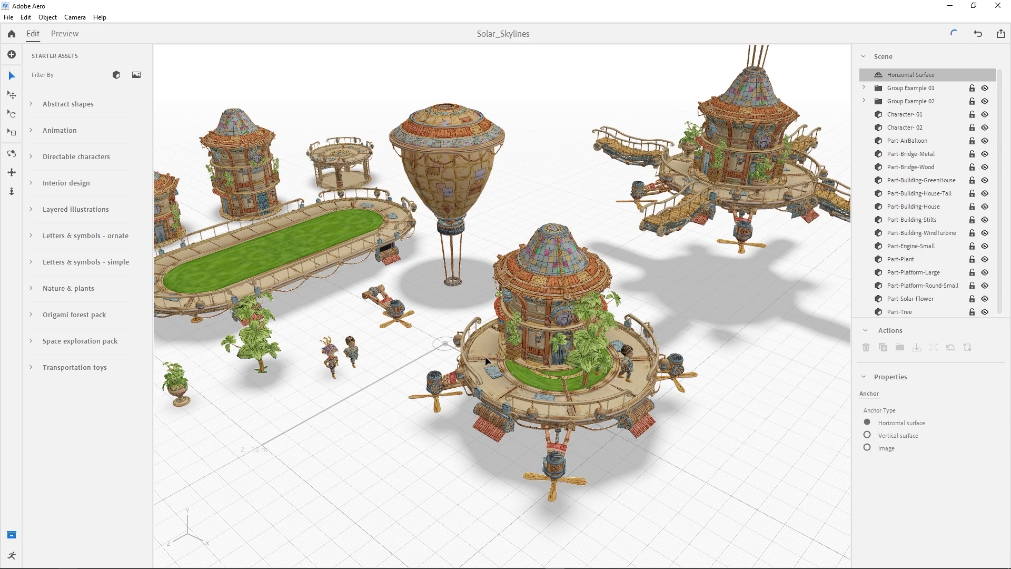
pyautogui.press('o')
pyautogui.moveTo(341, 359)
pyautogui.mouseDown()
pyautogui.moveTo(307, 336)
pyautogui.moveTo(248, 332)
pyautogui.moveTo(498, 317)
pyautogui.moveTo(787, 323)
pyautogui.moveTo(625, 300)
pyautogui.mouseUp()
pyautogui.press('p')
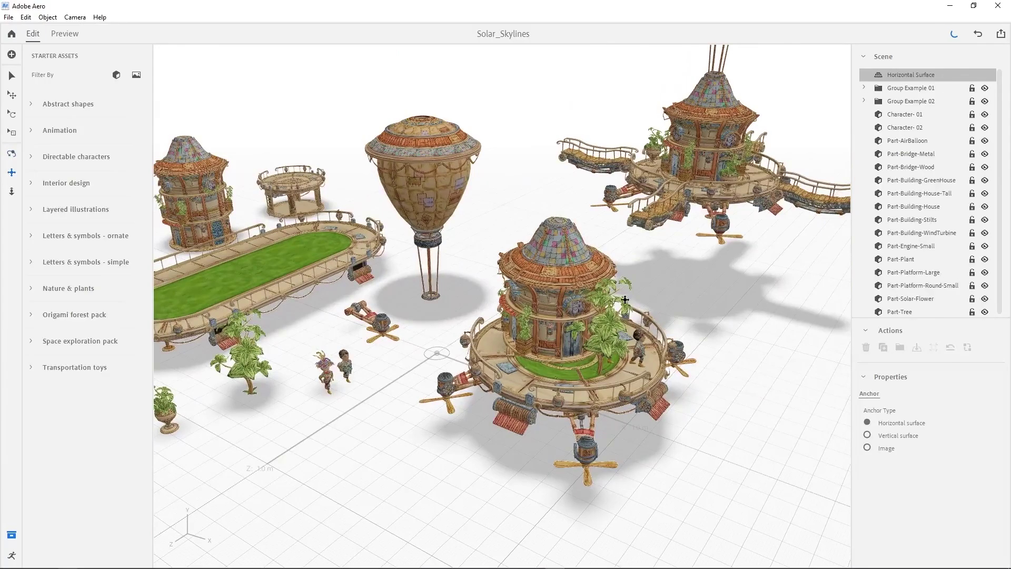
pyautogui.moveTo(382, 316)
pyautogui.mouseDown()
pyautogui.moveTo(614, 440)
pyautogui.moveTo(677, 458)
pyautogui.moveTo(480, 230)
pyautogui.moveTo(270, 402)
pyautogui.moveTo(395, 411)
pyautogui.moveTo(563, 380)
pyautogui.moveTo(310, 273)
pyautogui.moveTo(99, 349)
pyautogui.moveTo(451, 384)
pyautogui.moveTo(783, 332)
pyautogui.moveTo(441, 279)
pyautogui.moveTo(242, 342)
pyautogui.moveTo(572, 389)
pyautogui.moveTo(585, 348)
pyautogui.moveTo(428, 310)
pyautogui.mouseUp()
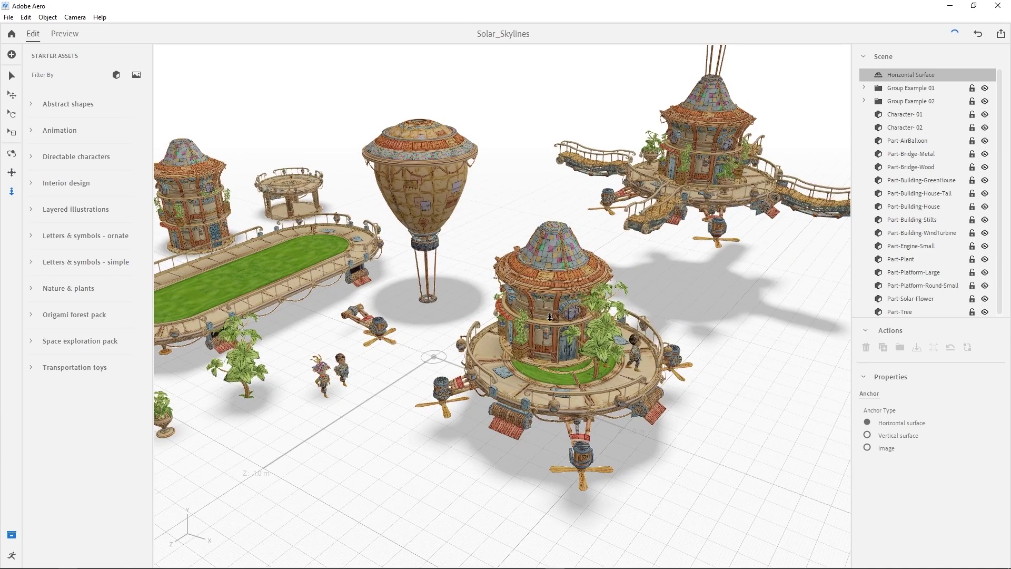
pyautogui.moveTo(549, 316)
pyautogui.mouseDown()
pyautogui.moveTo(564, 419)
pyautogui.moveTo(565, 265)
pyautogui.moveTo(577, 388)
pyautogui.moveTo(566, 292)
pyautogui.mouseUp()
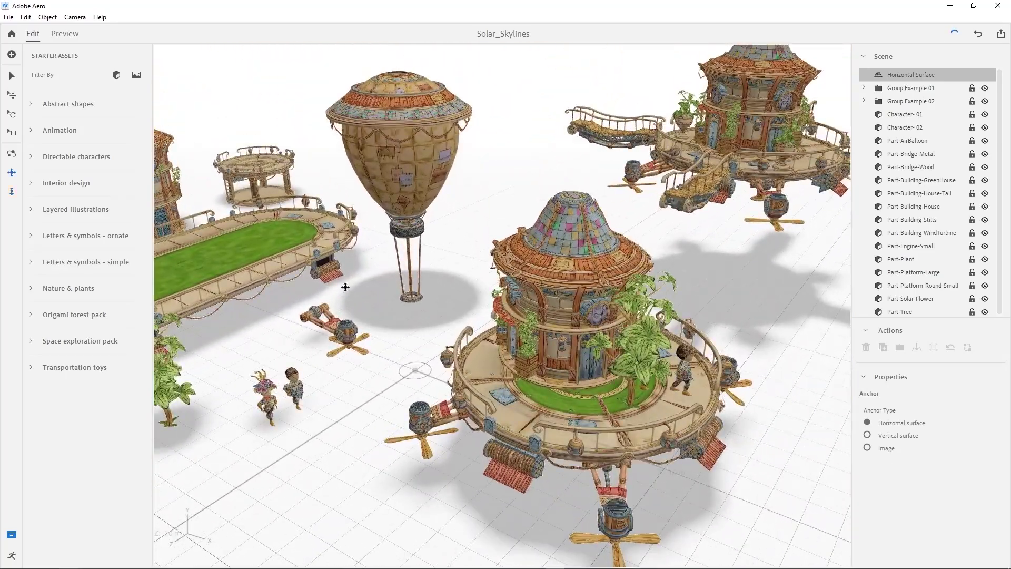
pyautogui.moveTo(345, 287)
pyautogui.mouseDown()
pyautogui.moveTo(500, 294)
pyautogui.moveTo(388, 292)
pyautogui.mouseUp()
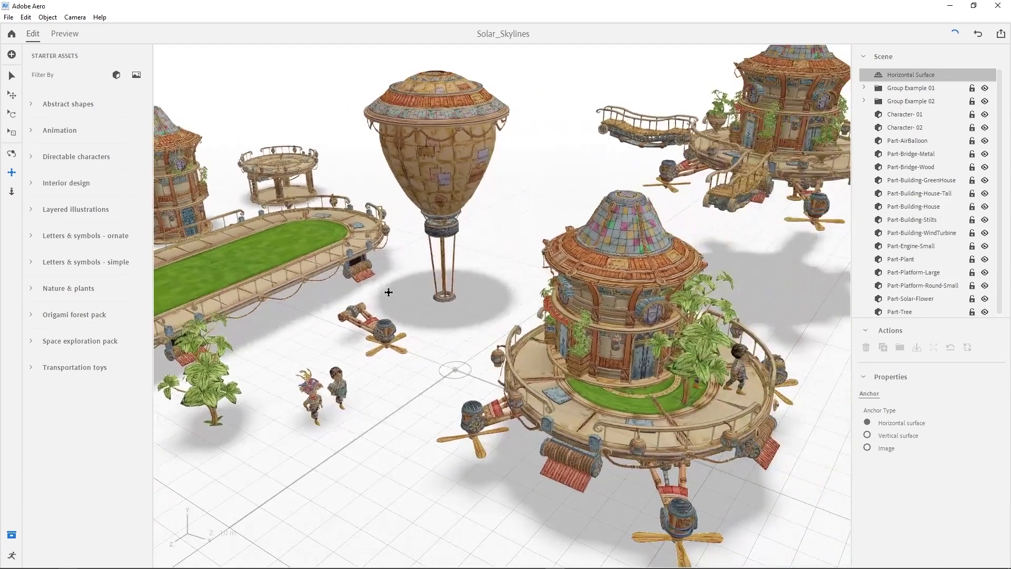
pyautogui.click(11, 156)
pyautogui.moveTo(690, 358)
pyautogui.mouseDown()
pyautogui.moveTo(517, 348)
pyautogui.moveTo(493, 408)
pyautogui.moveTo(556, 345)
pyautogui.moveTo(546, 310)
pyautogui.mouseUp()
pyautogui.press('p')
pyautogui.press('d')
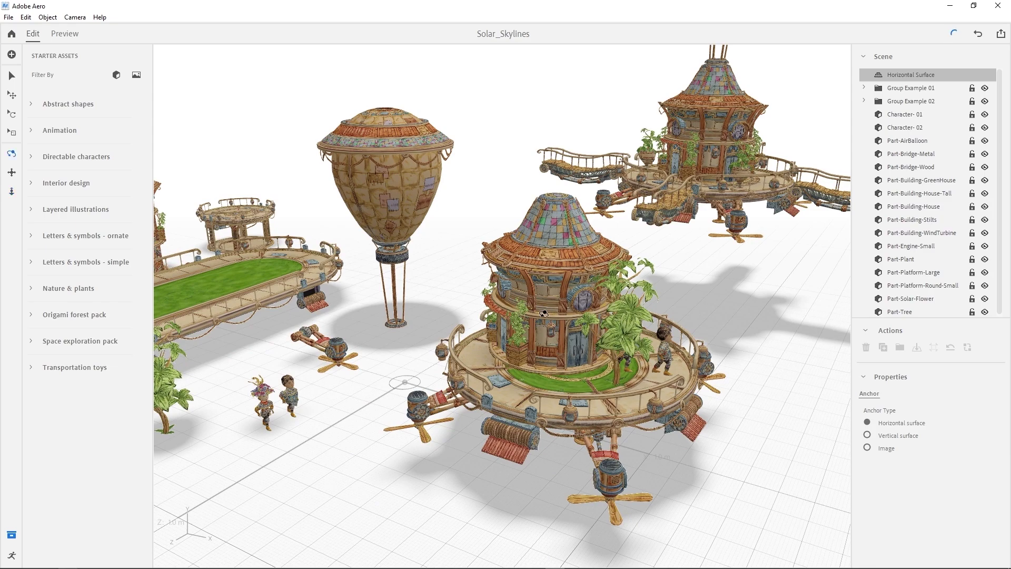
pyautogui.moveTo(527, 304)
pyautogui.mouseDown()
pyautogui.moveTo(449, 289)
pyautogui.moveTo(494, 272)
pyautogui.moveTo(560, 334)
pyautogui.mouseUp()
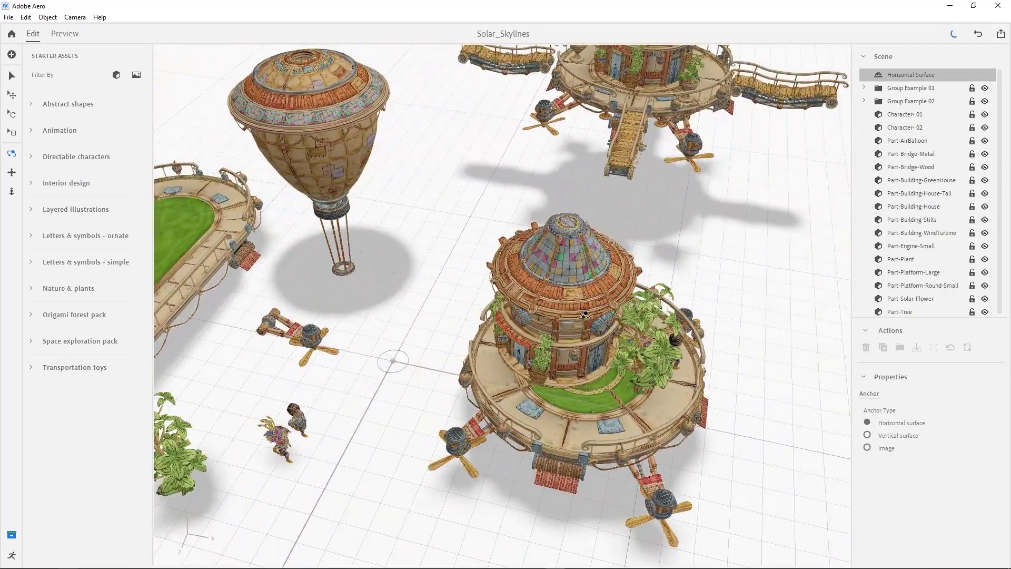
pyautogui.moveTo(578, 303); pyautogui.dragTo(576, 305)
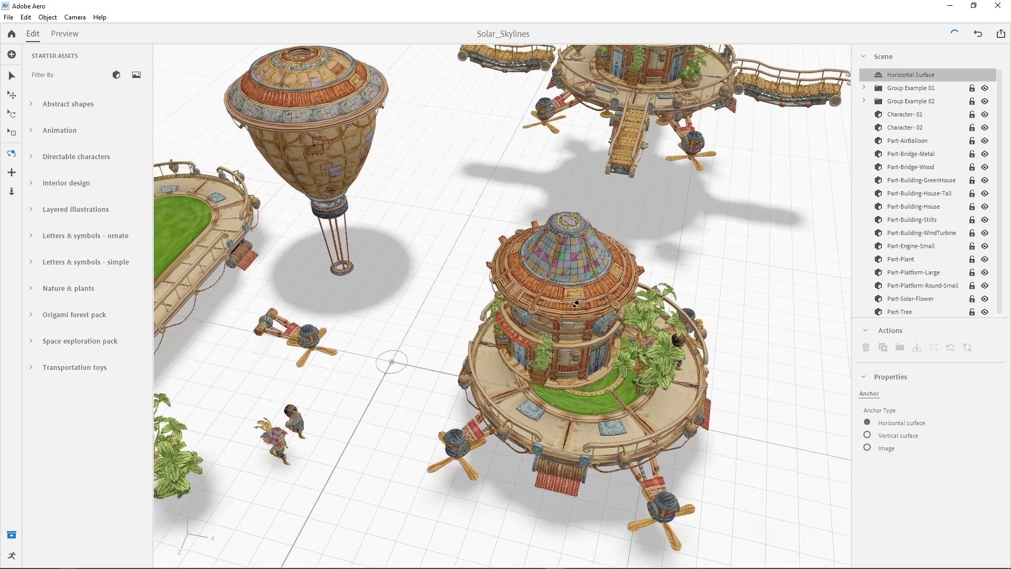
pyautogui.scroll(1, 576, 304)
pyautogui.scroll(2, 569, 310)
pyautogui.scroll(2, 561, 316)
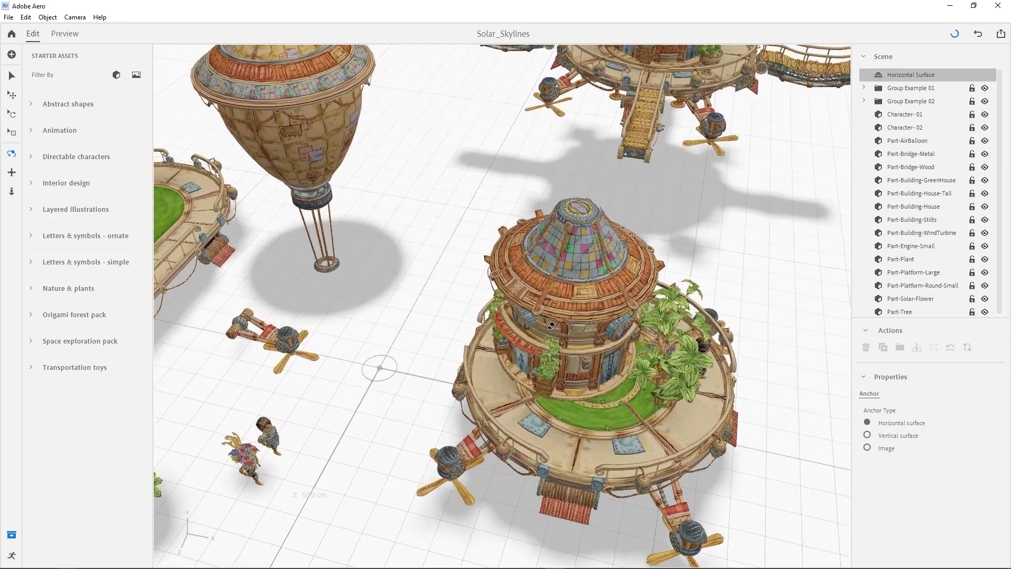
pyautogui.scroll(2, 552, 324)
pyautogui.scroll(-2, 551, 325)
pyautogui.scroll(-2, 552, 324)
pyautogui.scroll(-2, 552, 324)
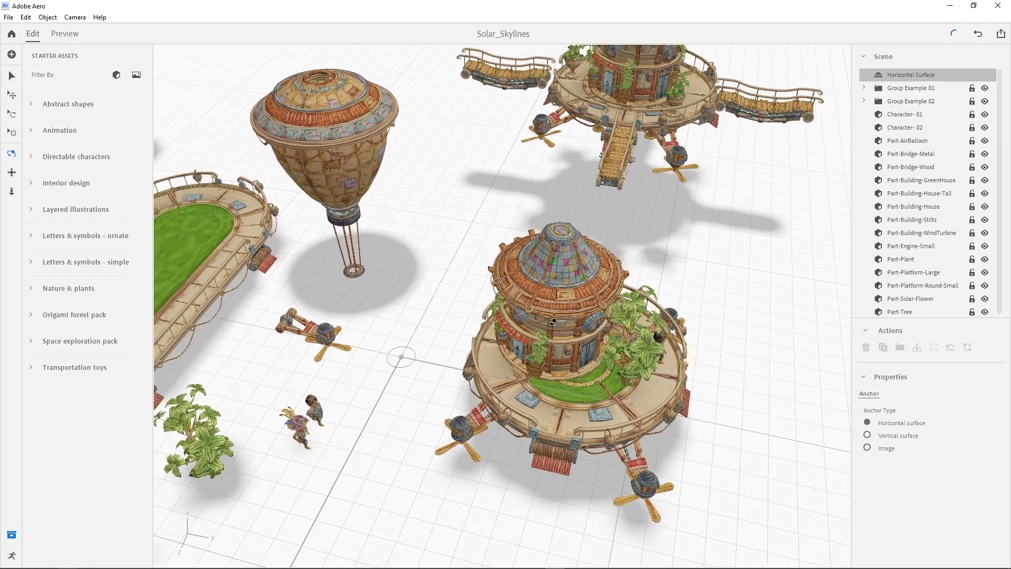
pyautogui.scroll(-2, 553, 322)
pyautogui.scroll(-1, 551, 323)
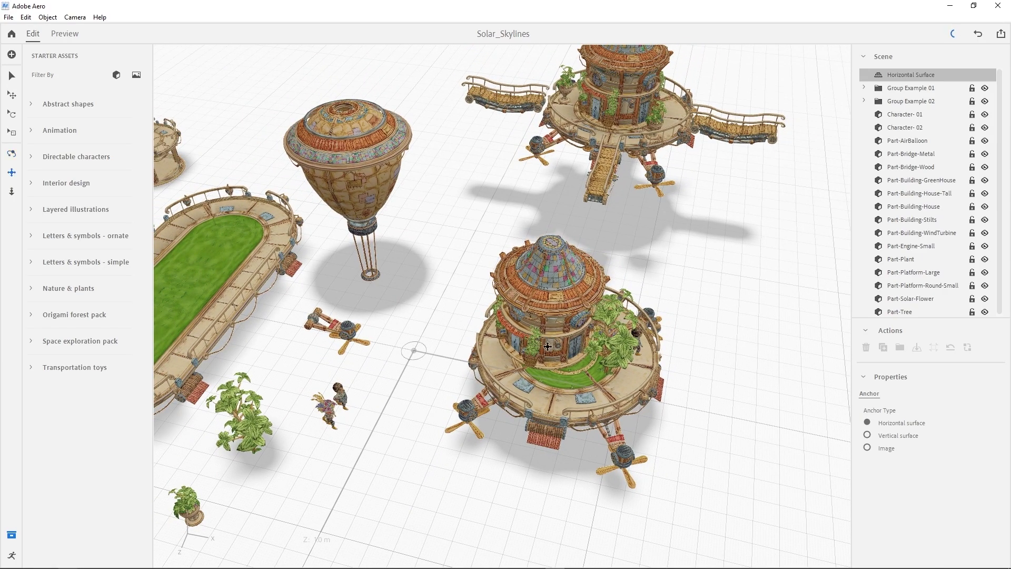
pyautogui.scroll(2, 548, 346)
pyautogui.scroll(2, 532, 331)
pyautogui.scroll(1, 516, 316)
pyautogui.scroll(1, 484, 294)
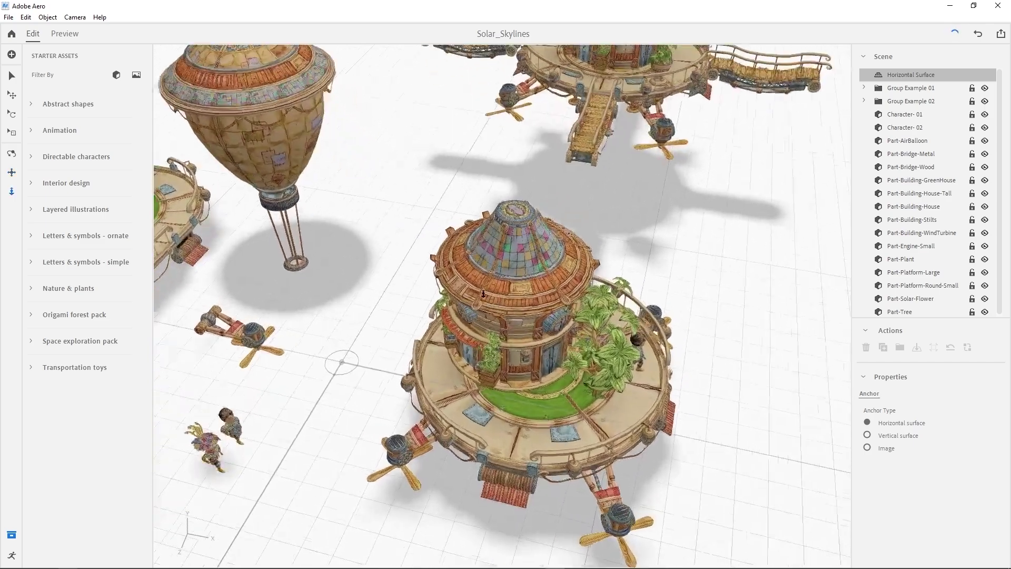
pyautogui.scroll(-2, 483, 294)
pyautogui.scroll(-1, 495, 308)
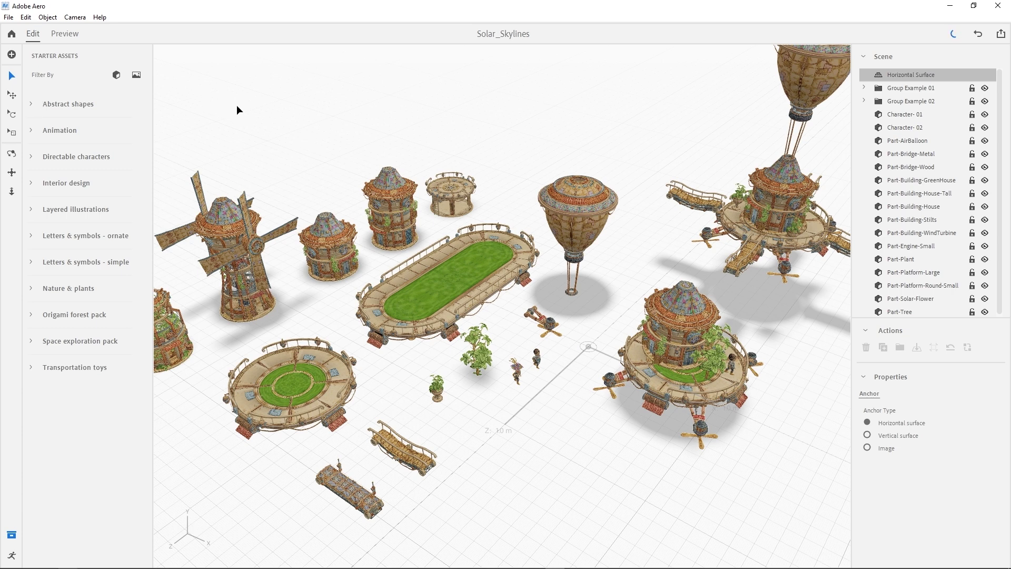
# - Click through the grass platform, balloon, platform groups and tree, ending with Part-Building-House selected
pyautogui.click(445, 267)
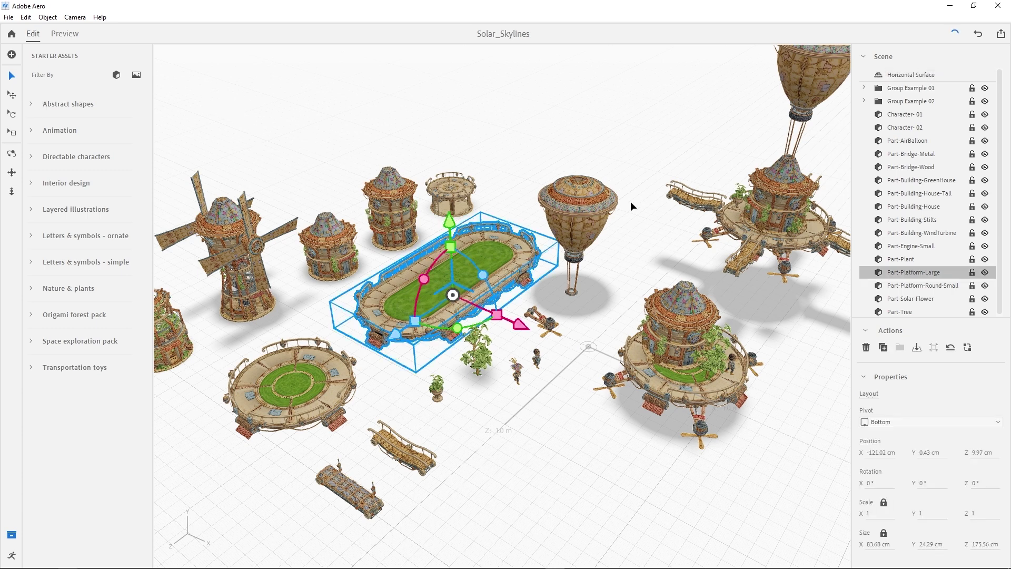
pyautogui.click(591, 192)
pyautogui.click(741, 203)
pyautogui.click(669, 333)
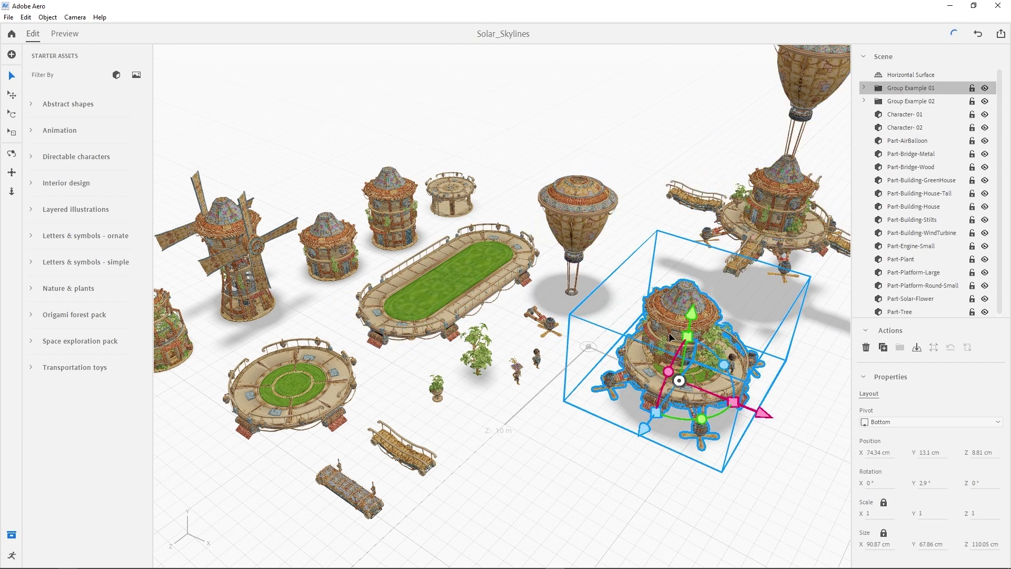
pyautogui.click(571, 230)
pyautogui.click(457, 286)
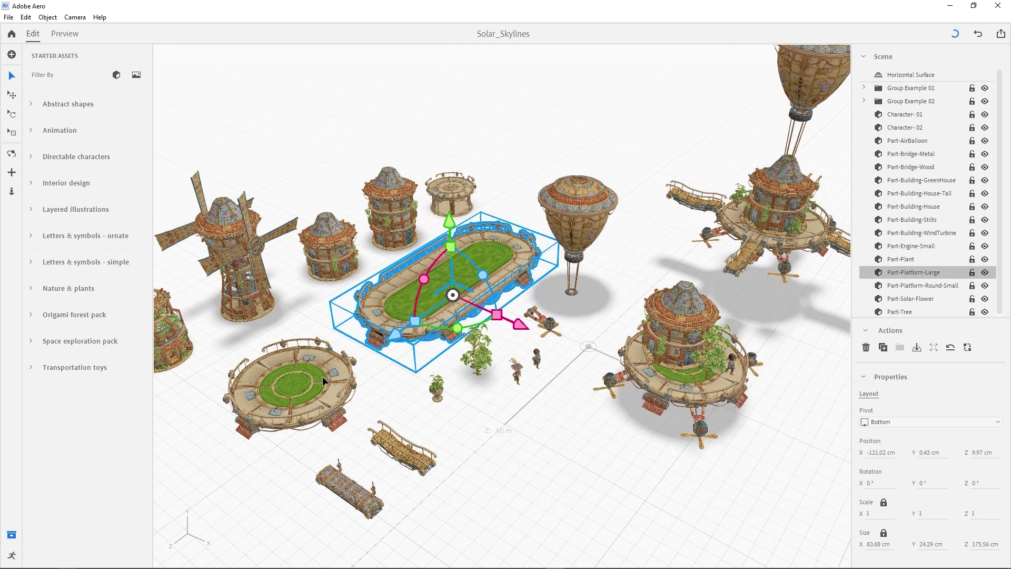
pyautogui.click(323, 376)
pyautogui.click(483, 356)
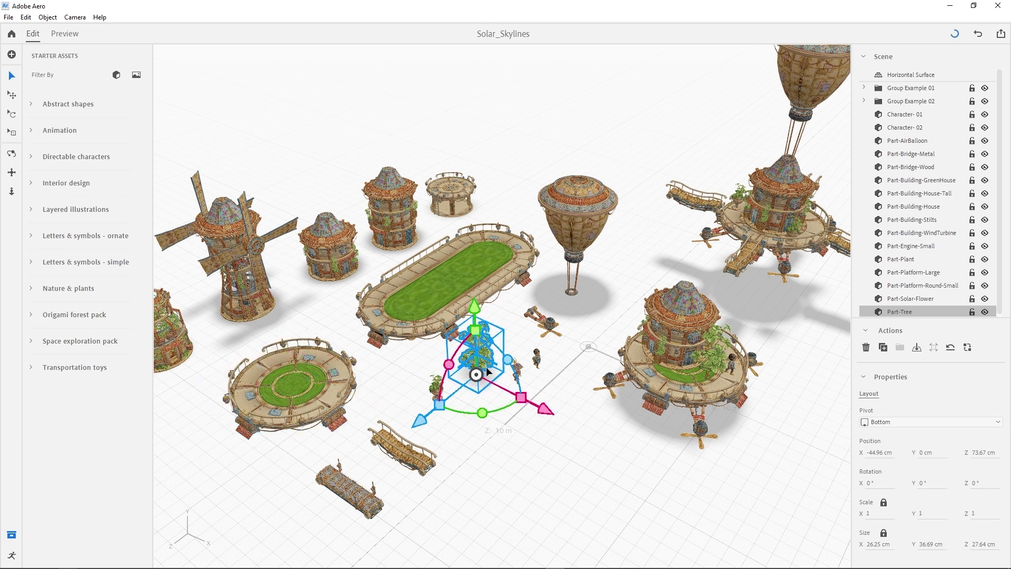
pyautogui.click(662, 361)
pyautogui.click(419, 286)
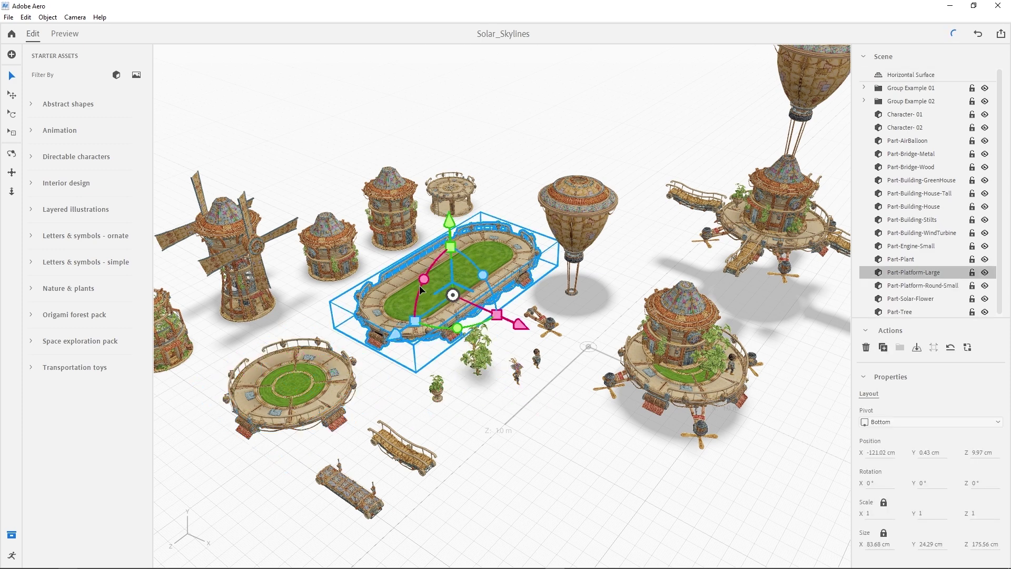
pyautogui.click(340, 230)
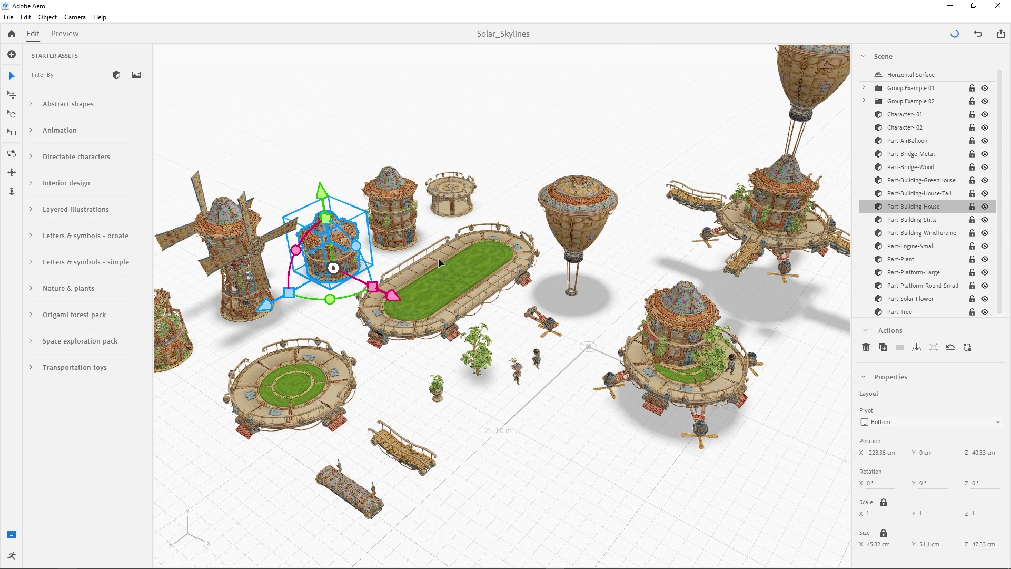
# - Frame the selected domed house, then pull the camera back to see around it
pyautogui.press('f')
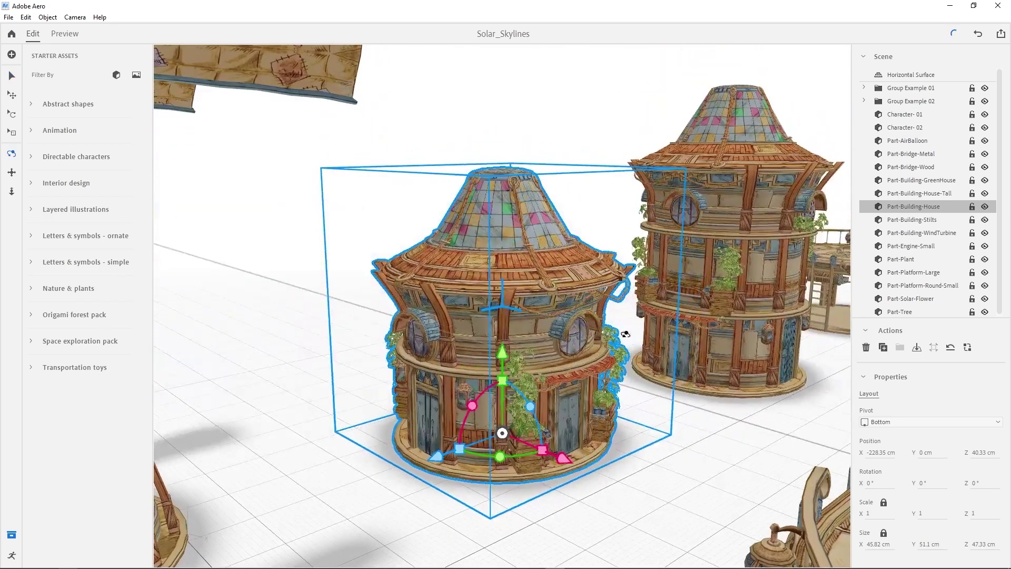
pyautogui.press('p')
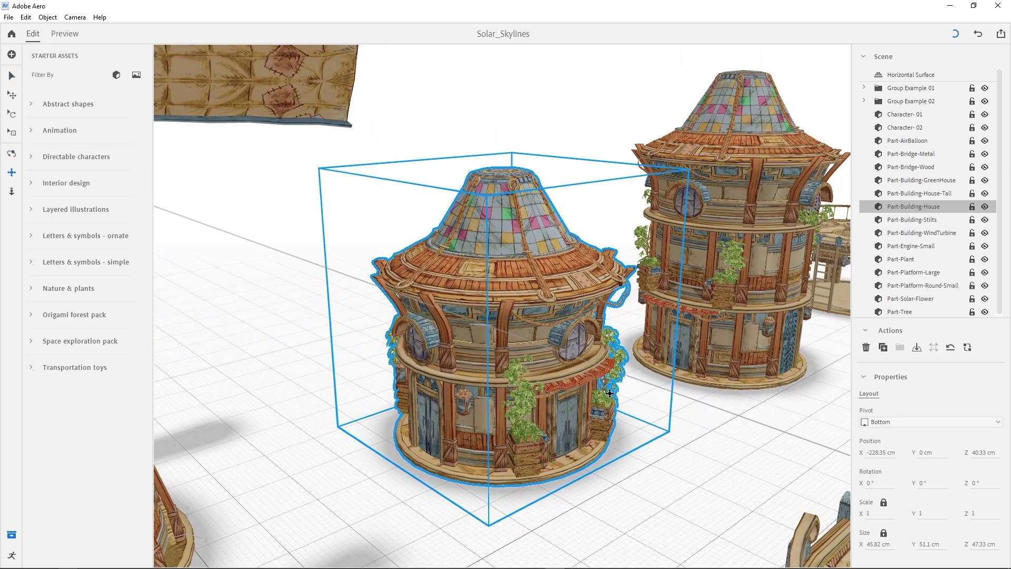
pyautogui.moveTo(610, 396)
pyautogui.mouseDown()
pyautogui.moveTo(607, 415)
pyautogui.moveTo(607, 406)
pyautogui.mouseUp()
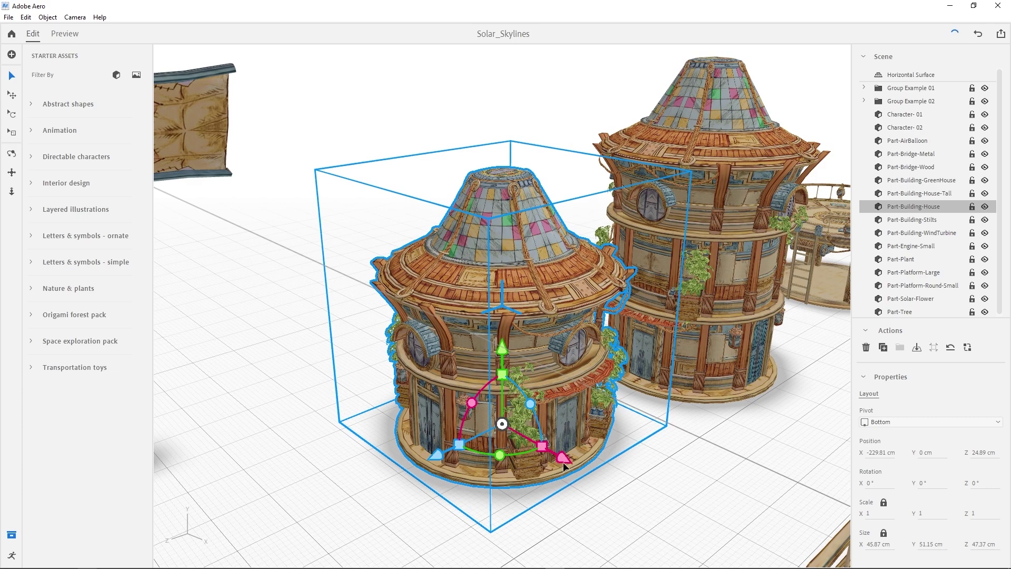
# - Move the house along X and Z beside the tower, restoring 0° rotation and scale 1
pyautogui.moveTo(564, 464); pyautogui.dragTo(612, 436)
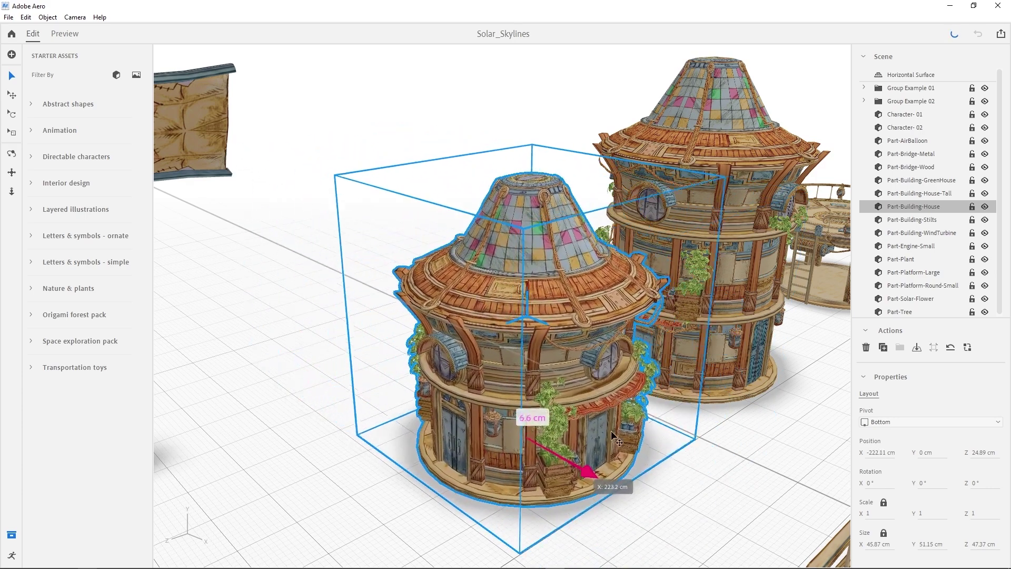
pyautogui.moveTo(470, 476); pyautogui.dragTo(485, 465)
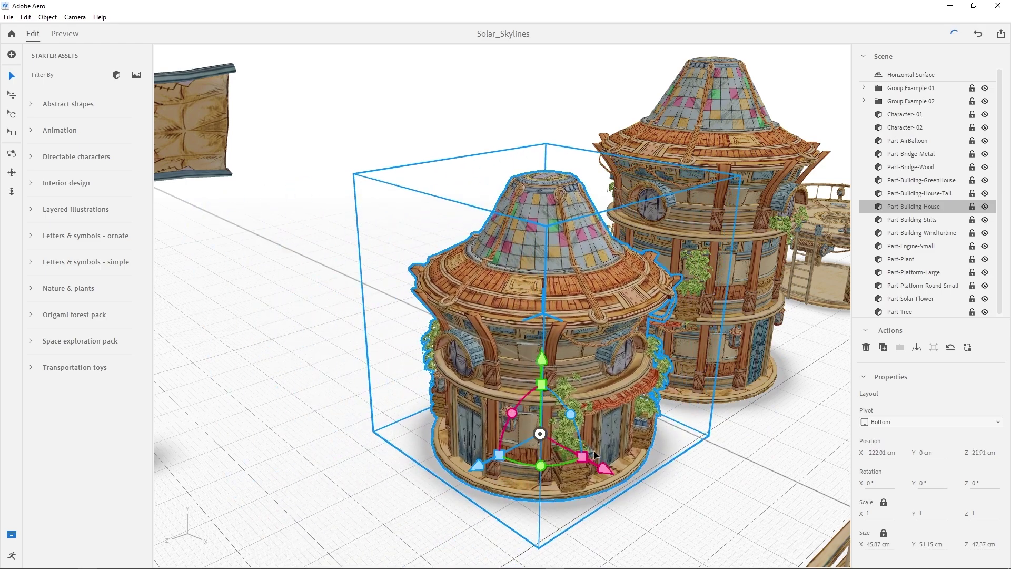
pyautogui.moveTo(604, 471)
pyautogui.mouseDown()
pyautogui.moveTo(621, 484)
pyautogui.moveTo(427, 442)
pyautogui.mouseUp()
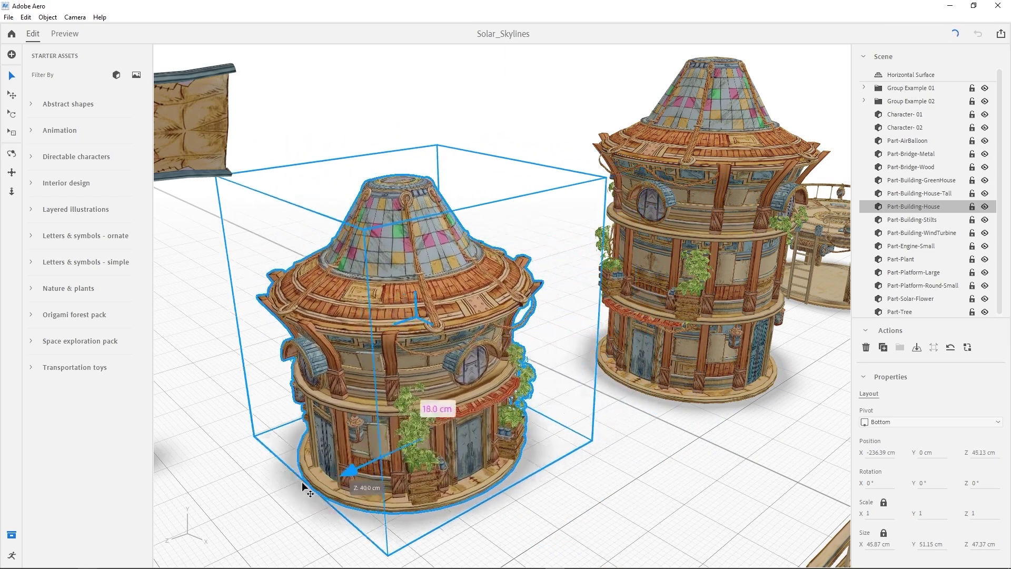
pyautogui.moveTo(304, 487)
pyautogui.mouseDown()
pyautogui.moveTo(498, 354)
pyautogui.moveTo(469, 322)
pyautogui.moveTo(495, 399)
pyautogui.mouseUp()
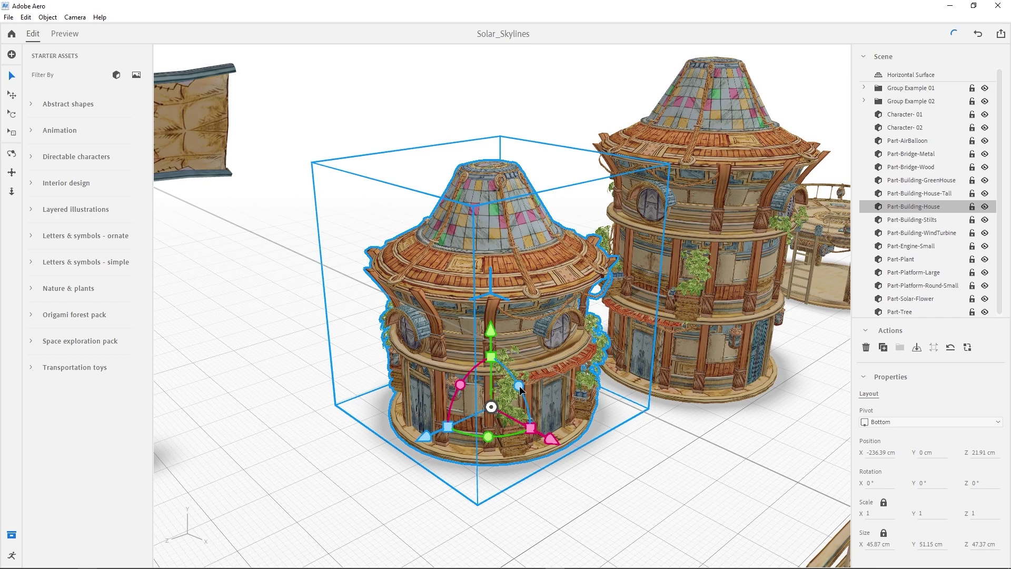
pyautogui.moveTo(519, 390)
pyautogui.mouseDown()
pyautogui.moveTo(517, 380)
pyautogui.moveTo(499, 389)
pyautogui.moveTo(485, 372)
pyautogui.mouseUp()
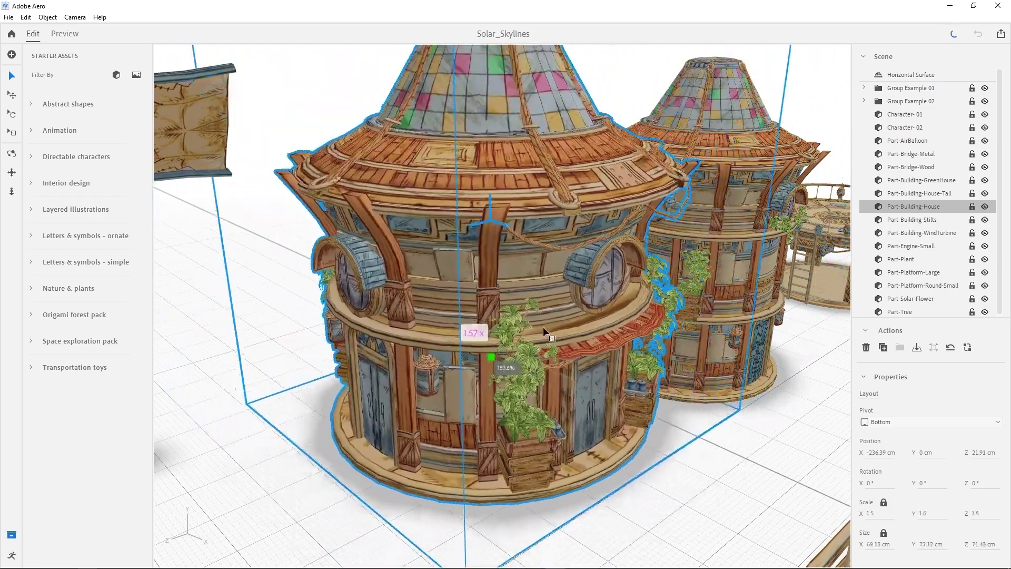
pyautogui.moveTo(486, 372); pyautogui.dragTo(545, 398)
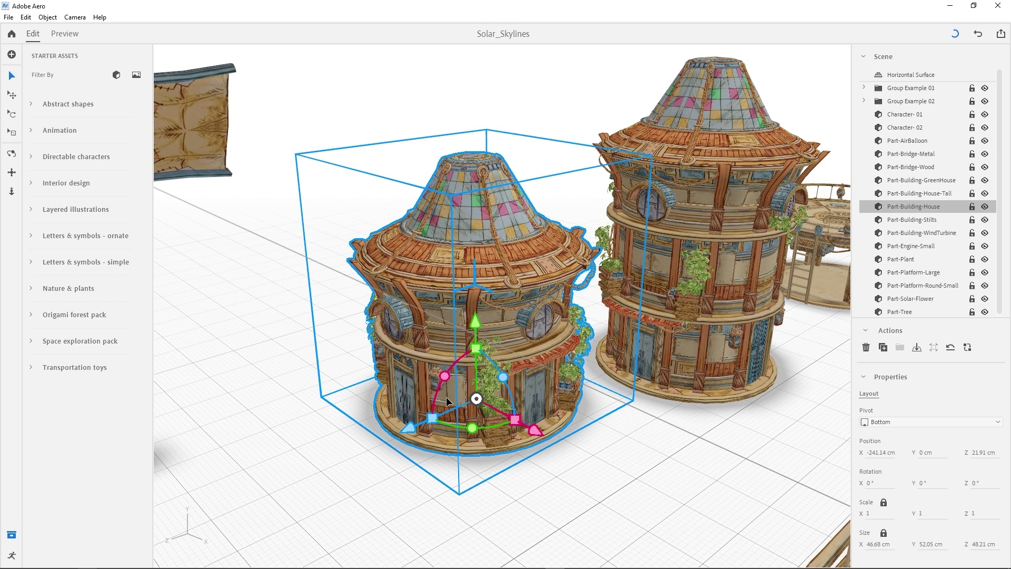
# - Cycle the house through the Move, Rotate and Scale tools from the toolbar
pyautogui.click(10, 98)
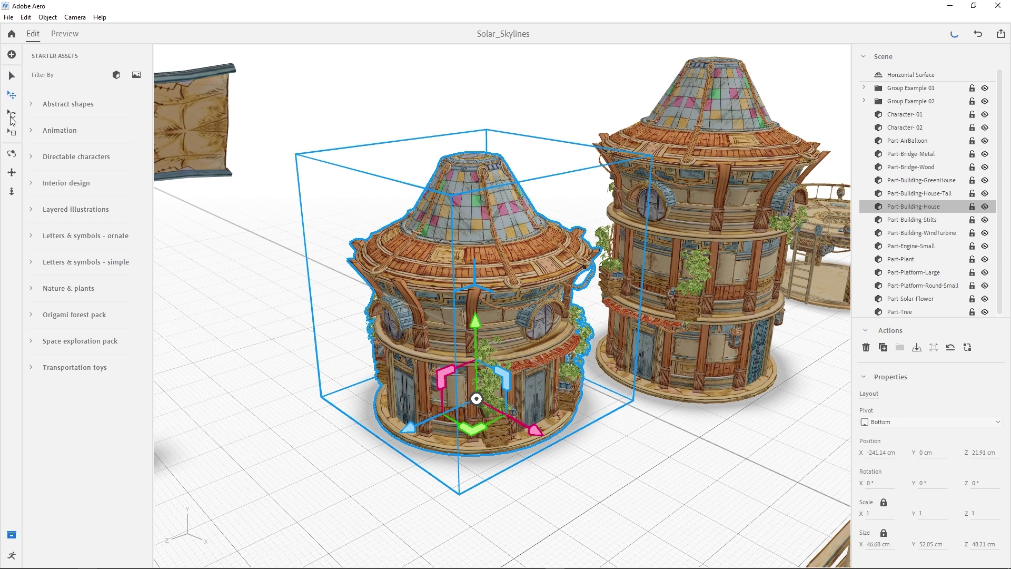
pyautogui.click(10, 114)
pyautogui.click(11, 132)
pyautogui.click(10, 113)
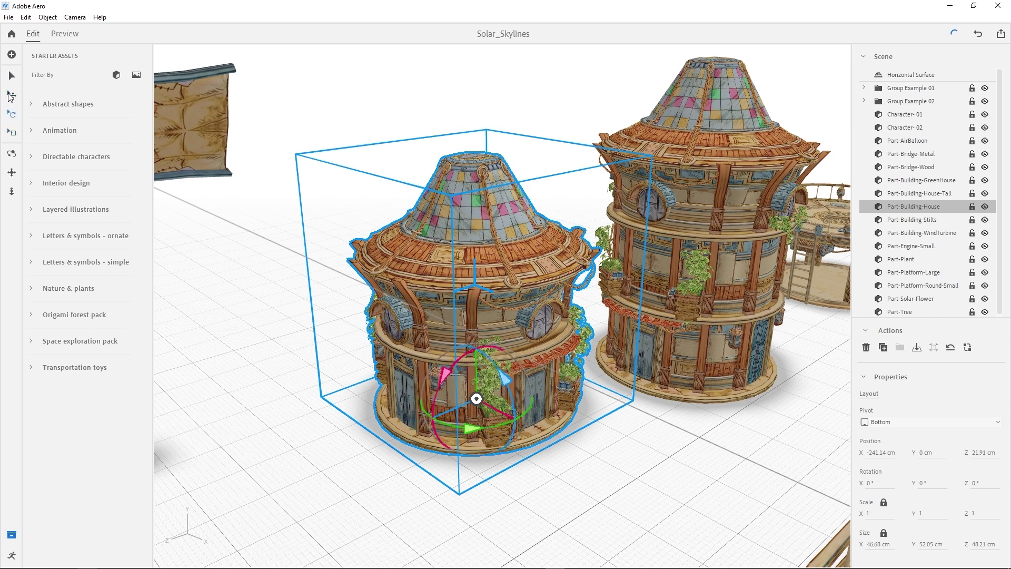
pyautogui.click(10, 98)
pyautogui.click(10, 113)
pyautogui.click(13, 136)
pyautogui.click(10, 97)
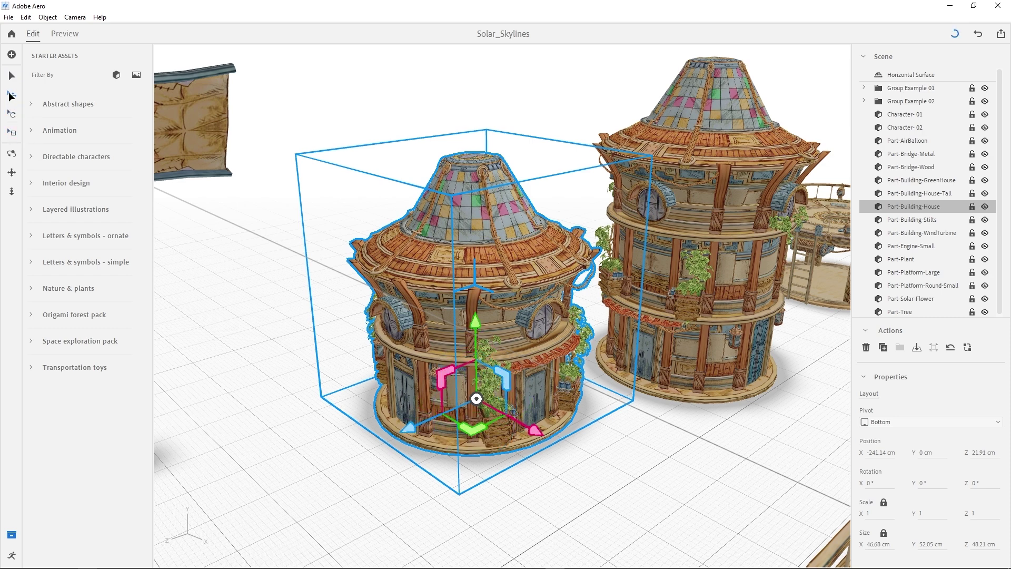
pyautogui.click(11, 114)
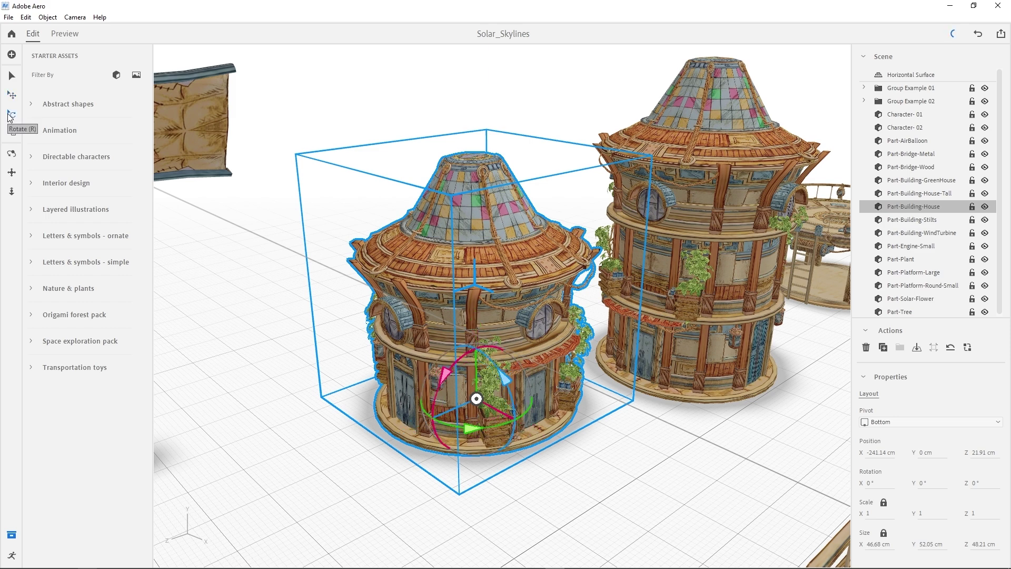
pyautogui.click(11, 136)
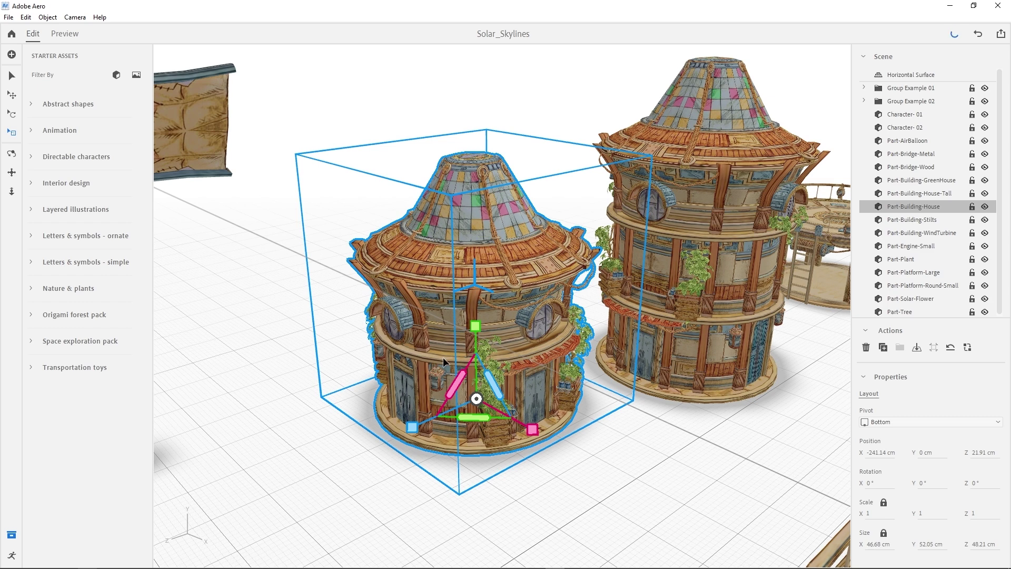
# - Switch transform modes with W, E, R and Q, undoing a trial tilt of the house
pyautogui.press('w')
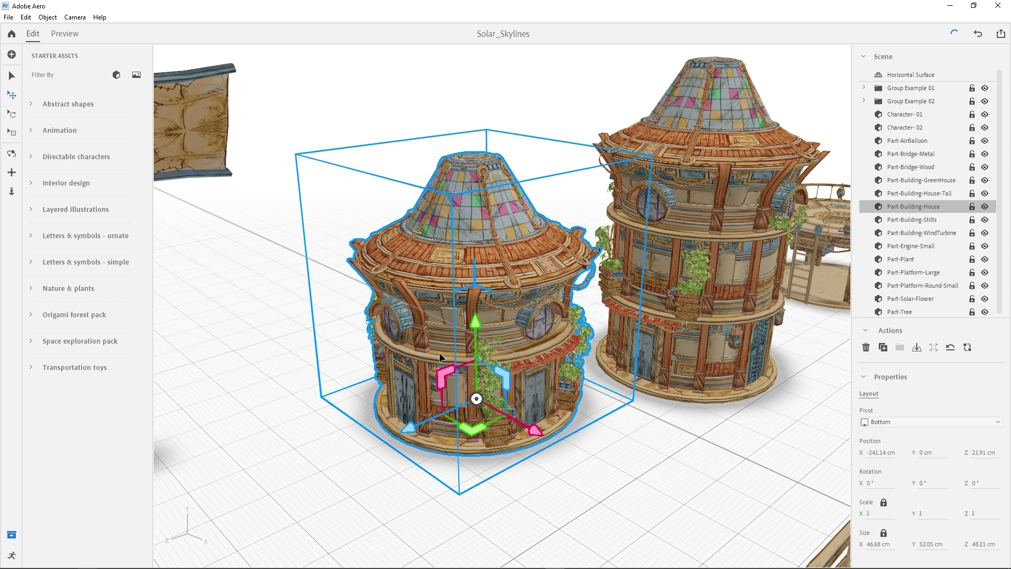
pyautogui.press('e')
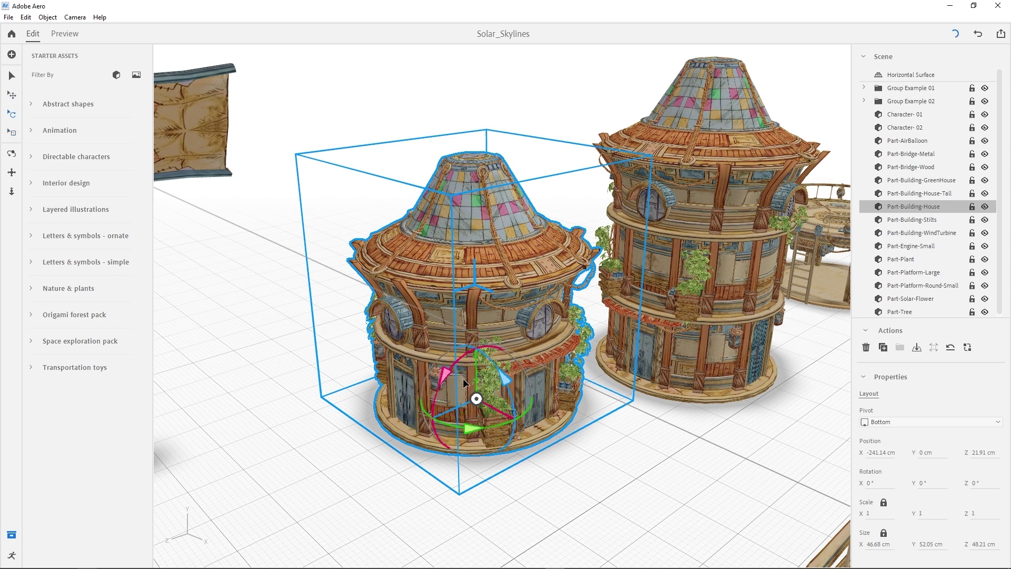
pyautogui.press('r')
pyautogui.scroll(5, 458, 389)
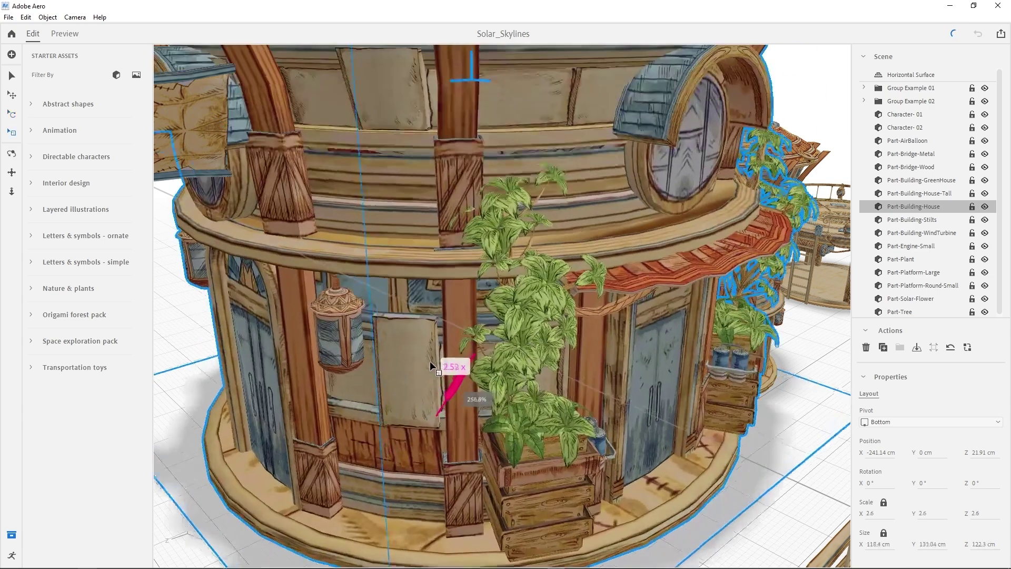
pyautogui.scroll(-5, 456, 385)
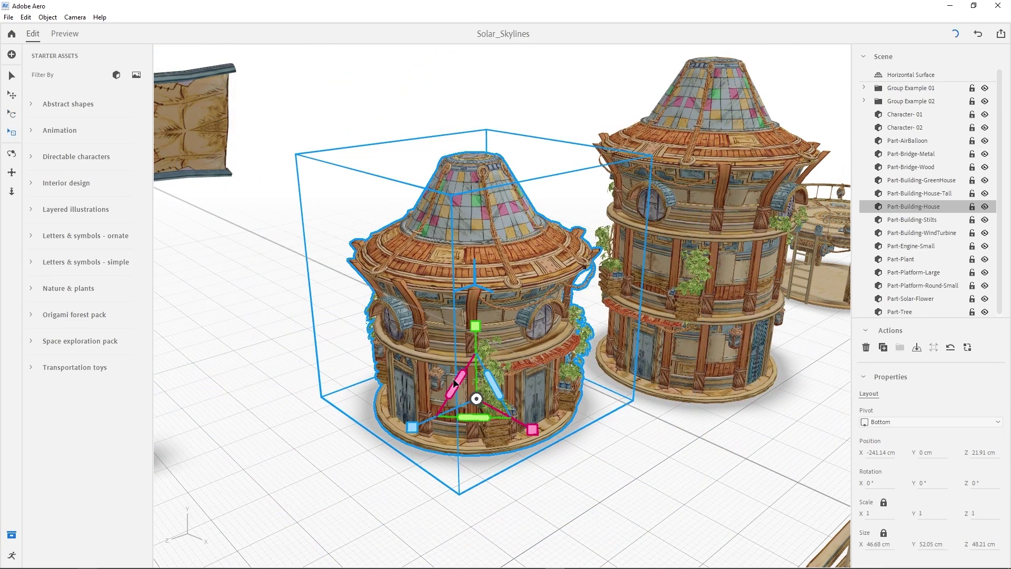
pyautogui.press('q')
pyautogui.moveTo(506, 378); pyautogui.dragTo(490, 361)
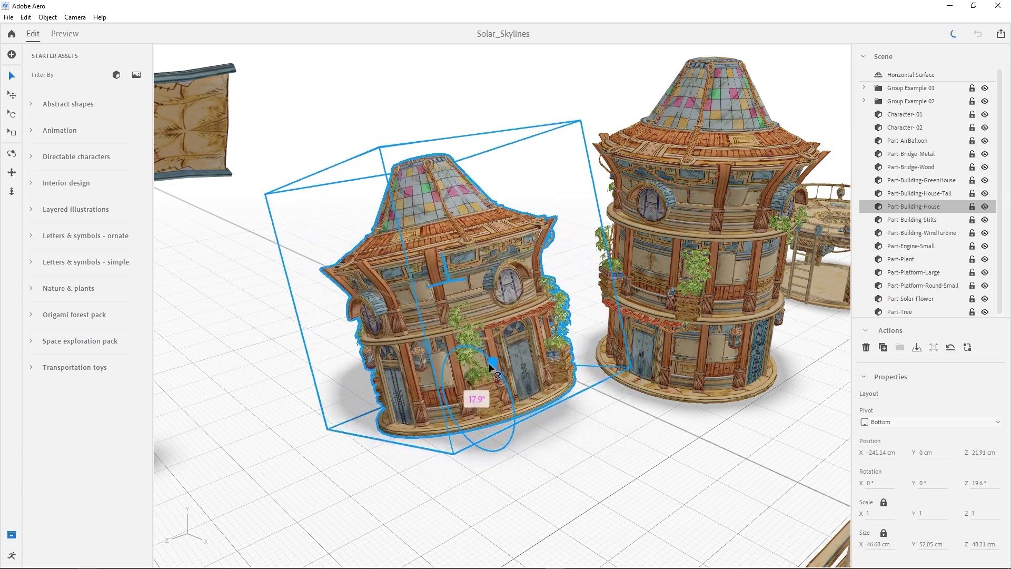
pyautogui.hotkey('ctrl', 'z')
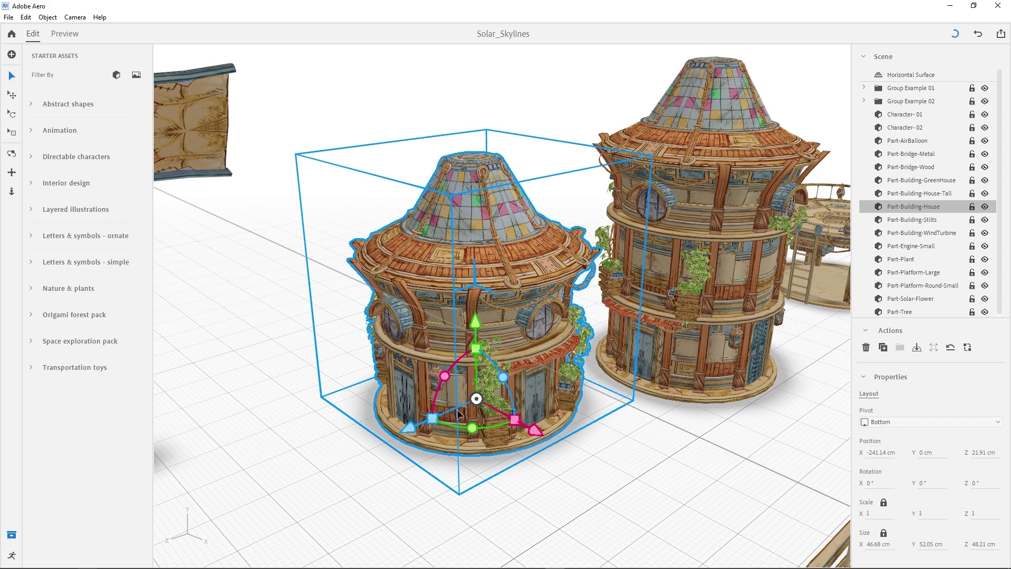
pyautogui.press('e')
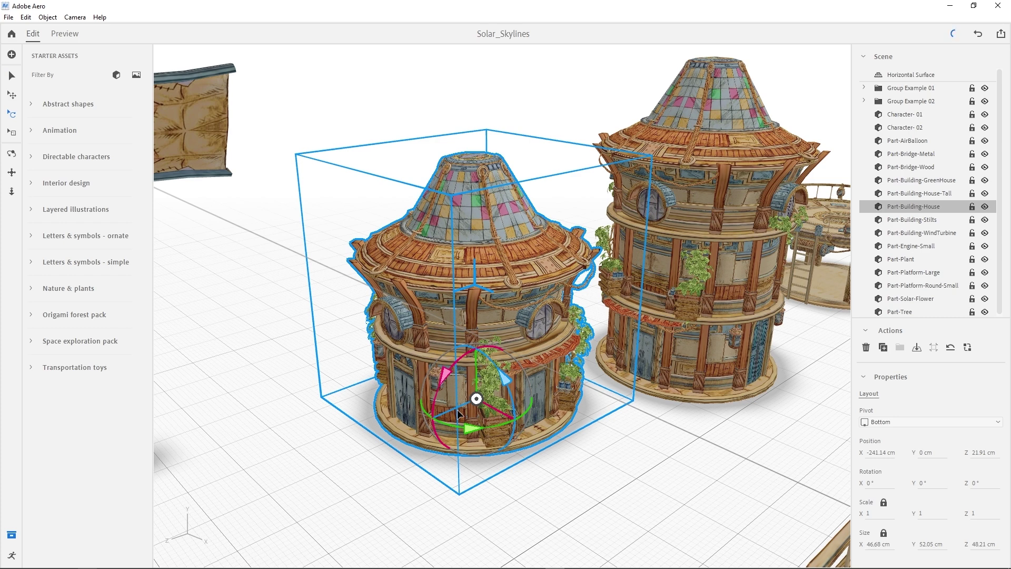
pyautogui.press('r')
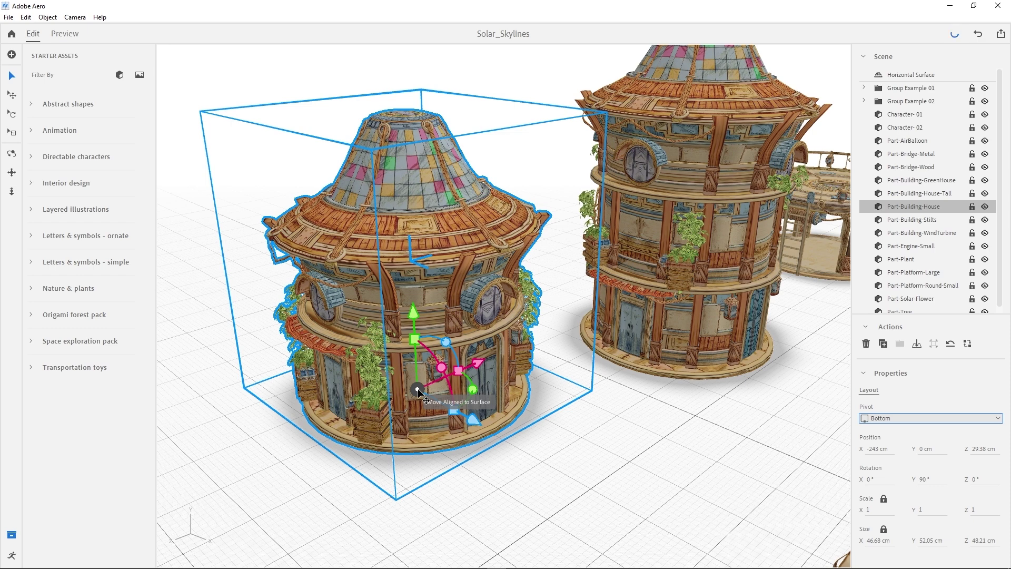
# - Slide the house along the ground, deselect it, and pan to show both houses and platform
pyautogui.moveTo(418, 390)
pyautogui.mouseDown()
pyautogui.moveTo(320, 325)
pyautogui.moveTo(448, 334)
pyautogui.moveTo(477, 351)
pyautogui.moveTo(473, 392)
pyautogui.mouseUp()
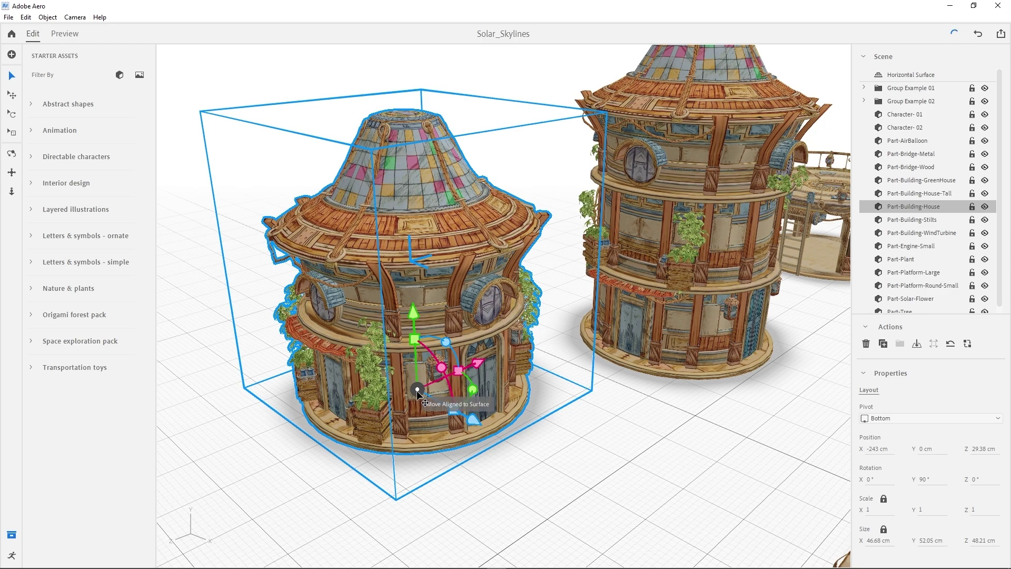
pyautogui.moveTo(417, 393)
pyautogui.mouseDown()
pyautogui.moveTo(254, 363)
pyautogui.moveTo(357, 428)
pyautogui.moveTo(388, 397)
pyautogui.mouseUp()
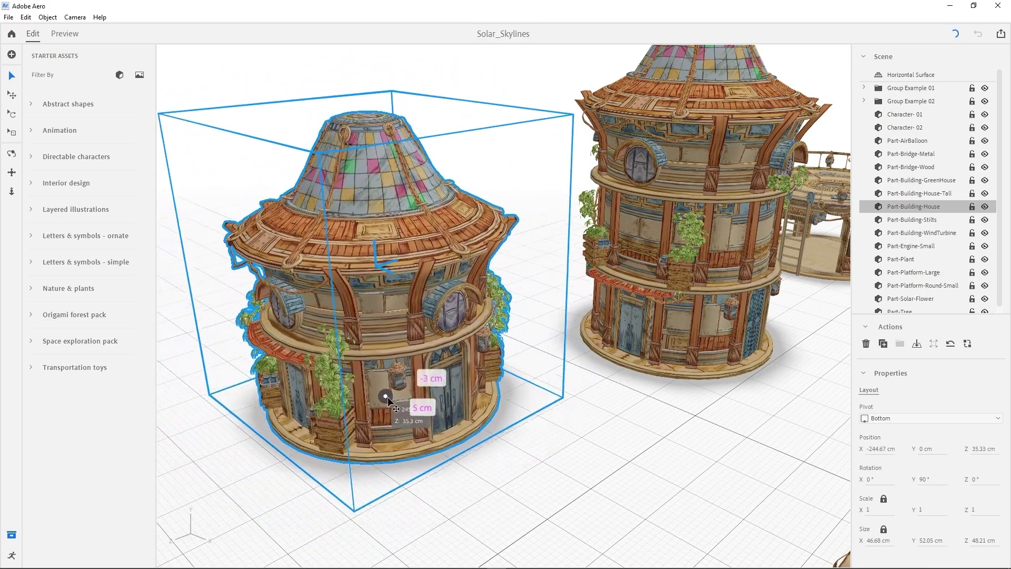
pyautogui.scroll(-5, 556, 391)
pyautogui.scroll(-3, 558, 411)
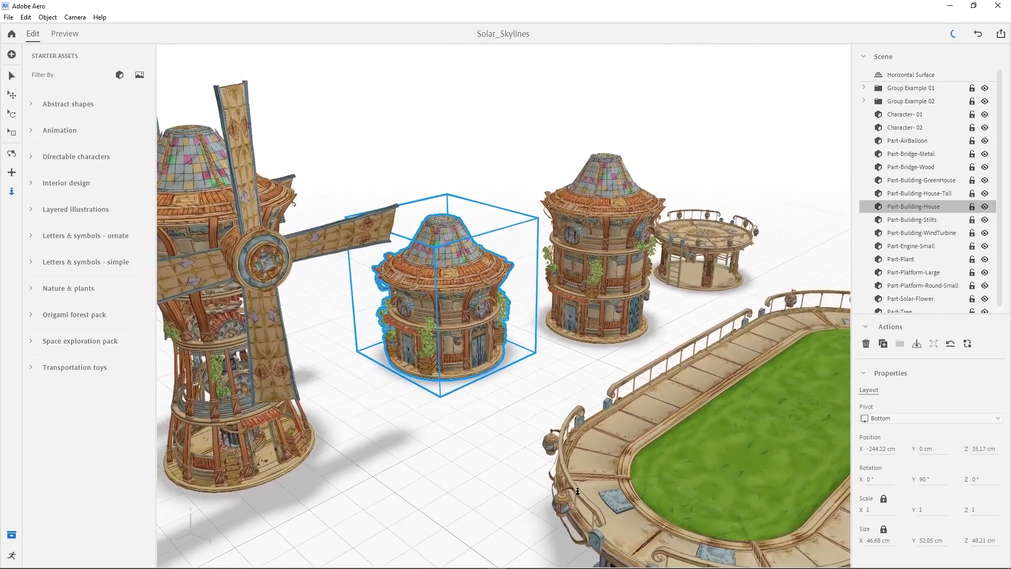
pyautogui.click(654, 387)
pyautogui.click(534, 389)
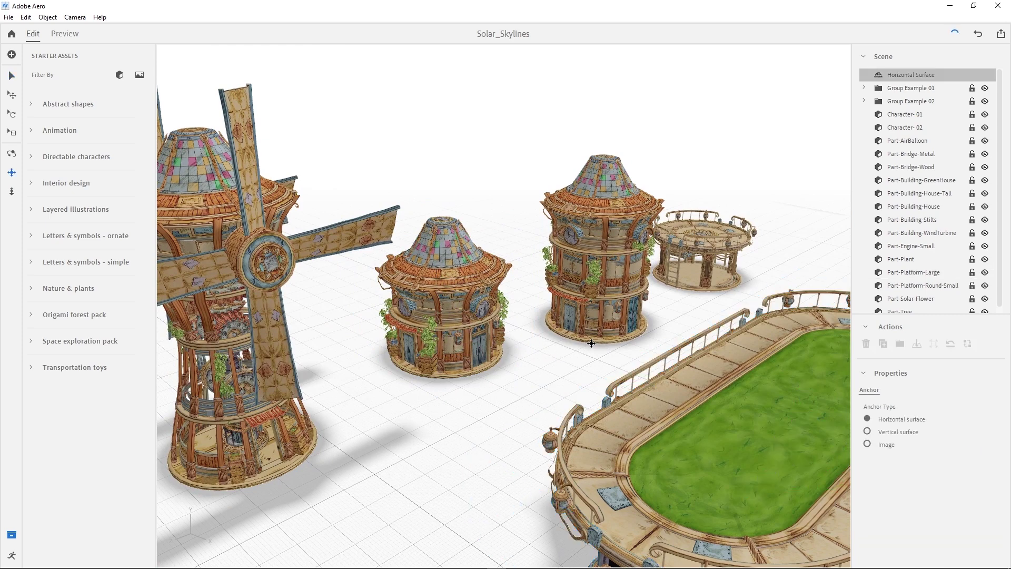
pyautogui.moveTo(546, 358); pyautogui.dragTo(406, 348, button='middle')
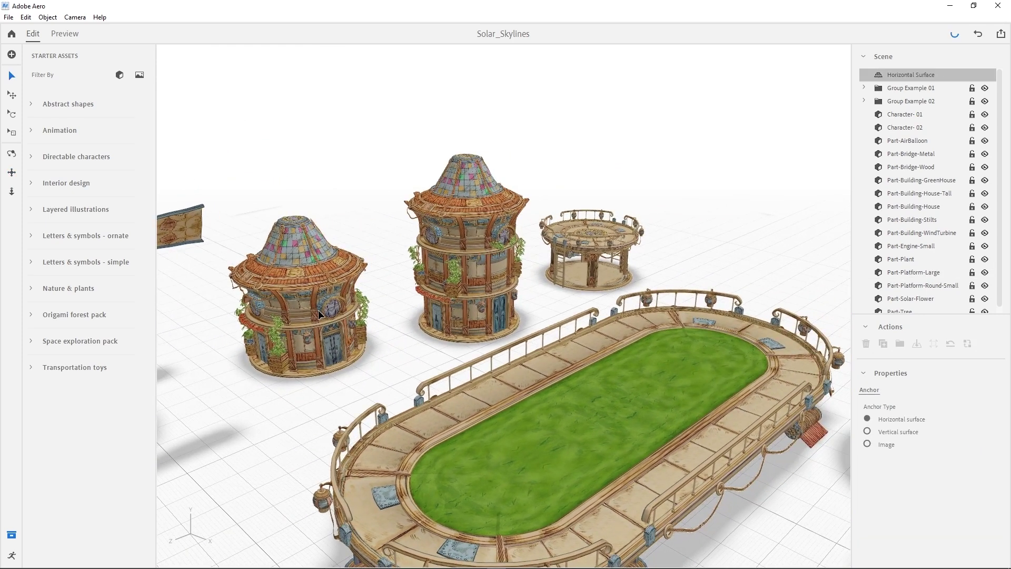
# - Drag the small domed house across the oval and stilted platforms toward the tall tower
pyautogui.click(310, 306)
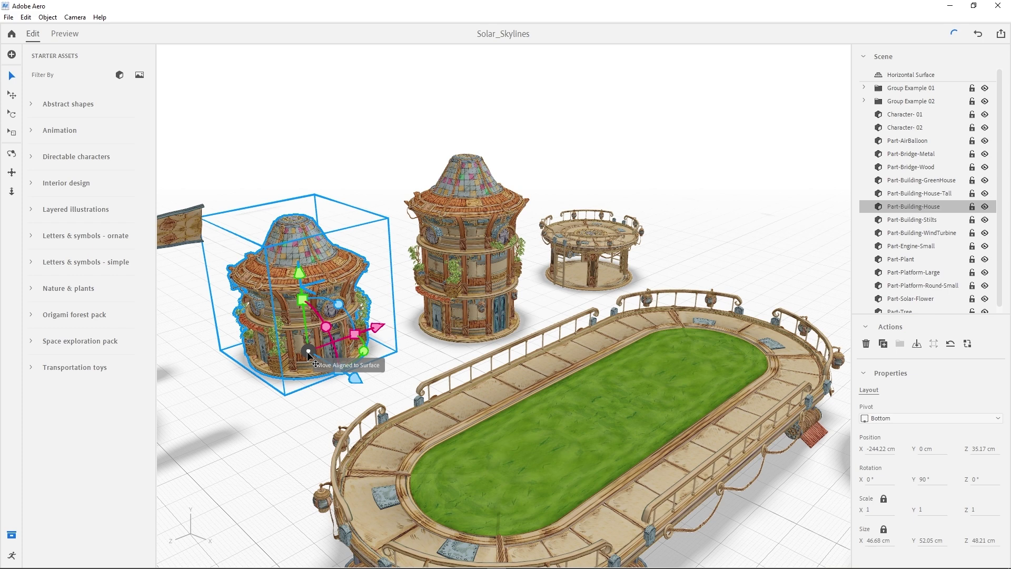
pyautogui.moveTo(308, 352); pyautogui.dragTo(312, 351)
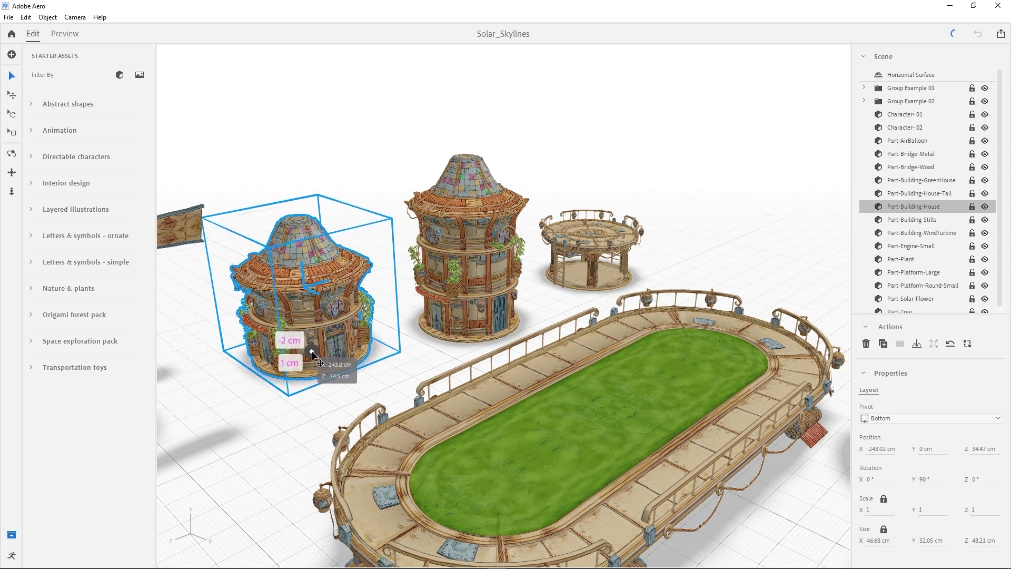
pyautogui.moveTo(311, 351); pyautogui.dragTo(308, 355)
pyautogui.click(578, 386)
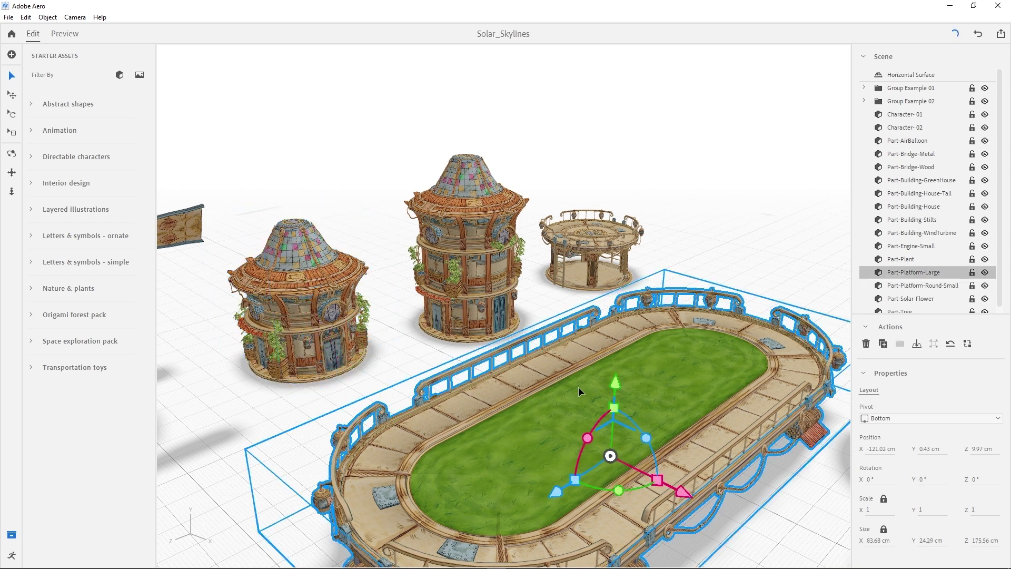
pyautogui.click(322, 293)
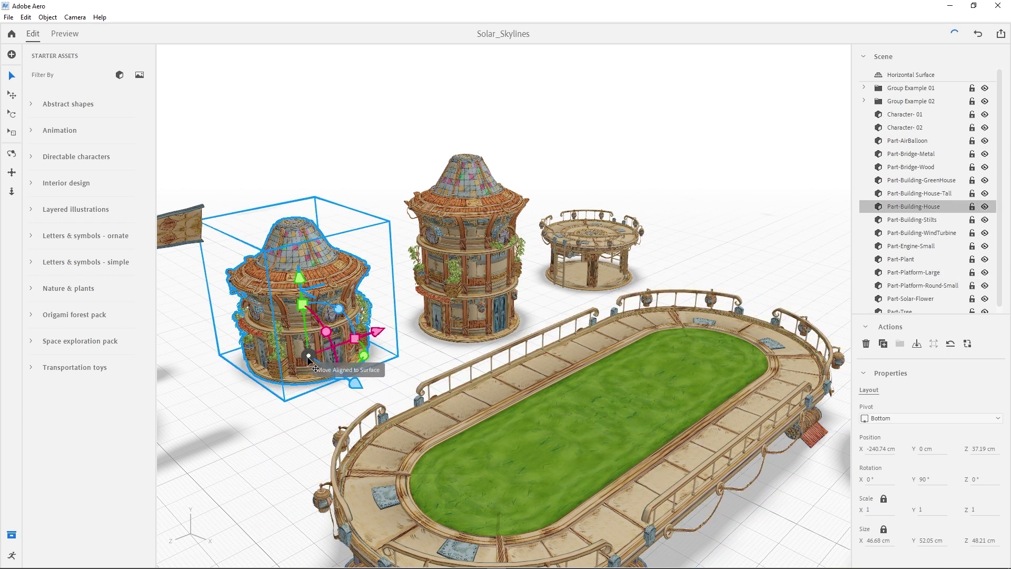
pyautogui.moveTo(309, 357); pyautogui.dragTo(604, 439)
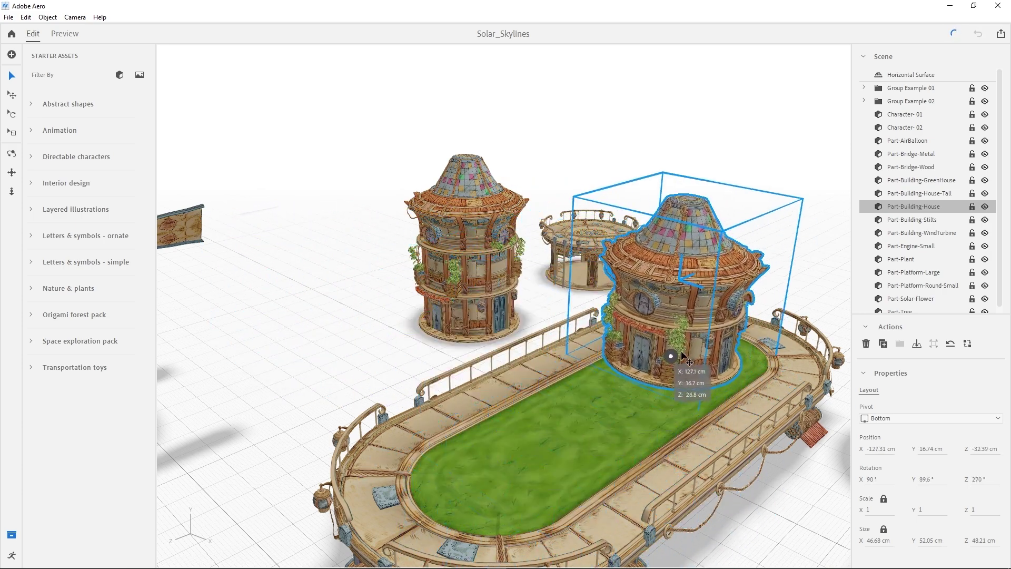
pyautogui.moveTo(604, 439); pyautogui.dragTo(700, 355)
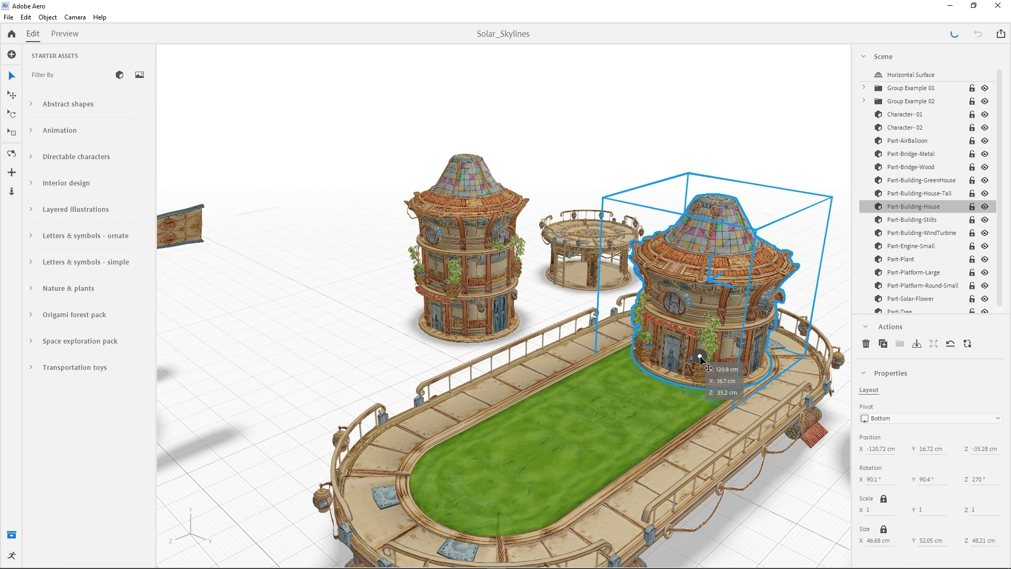
pyautogui.moveTo(700, 358); pyautogui.dragTo(600, 230)
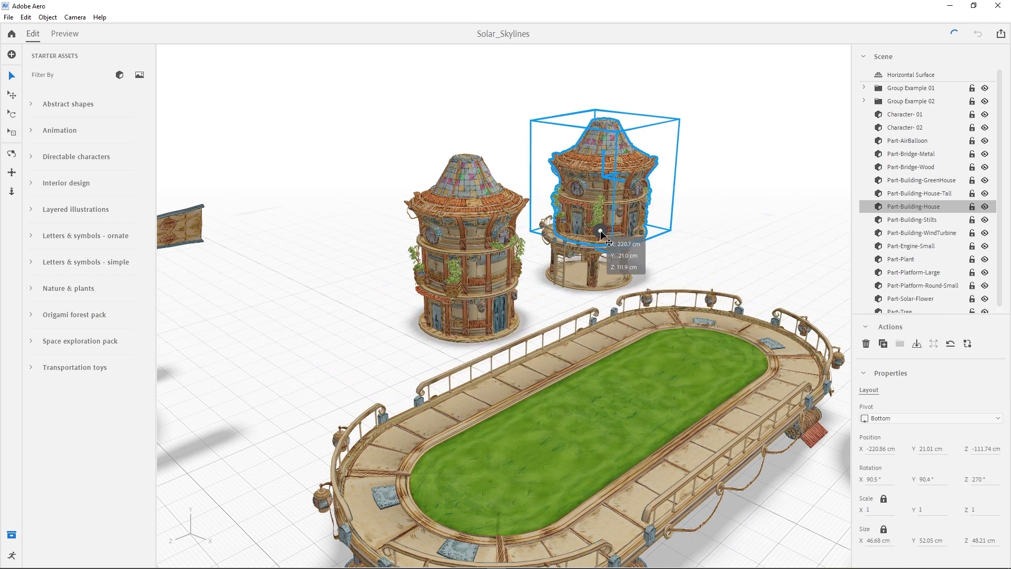
pyautogui.moveTo(600, 230)
pyautogui.mouseDown()
pyautogui.moveTo(495, 228)
pyautogui.moveTo(475, 198)
pyautogui.moveTo(497, 283)
pyautogui.moveTo(643, 379)
pyautogui.moveTo(617, 420)
pyautogui.moveTo(605, 413)
pyautogui.moveTo(682, 350)
pyautogui.moveTo(697, 354)
pyautogui.mouseUp()
# - Select the tall tower and drag it onto the oval platform
pyautogui.click(474, 326)
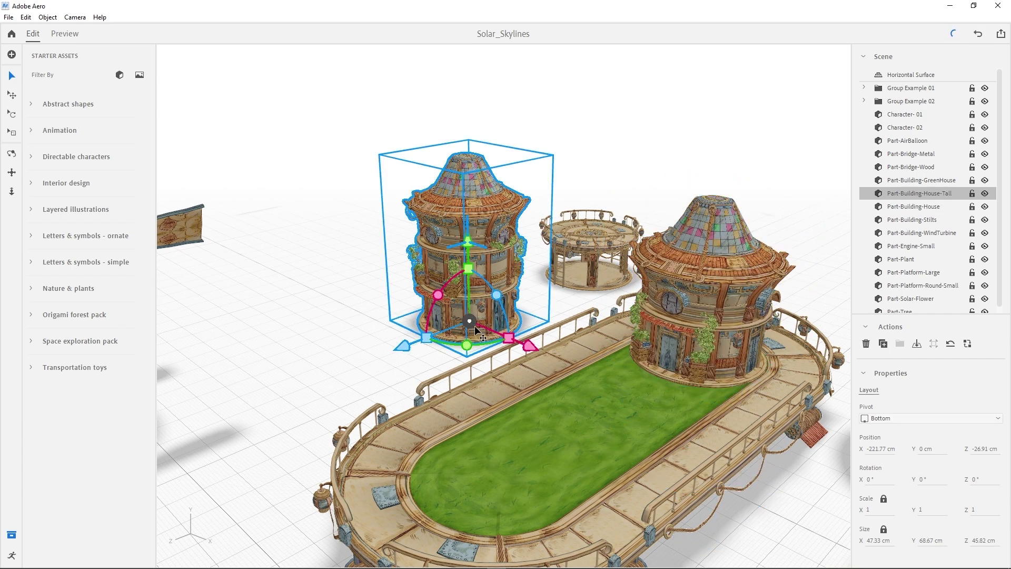
pyautogui.click(527, 327)
pyautogui.click(477, 305)
pyautogui.moveTo(470, 321)
pyautogui.mouseDown()
pyautogui.moveTo(558, 427)
pyautogui.moveTo(552, 447)
pyautogui.mouseUp()
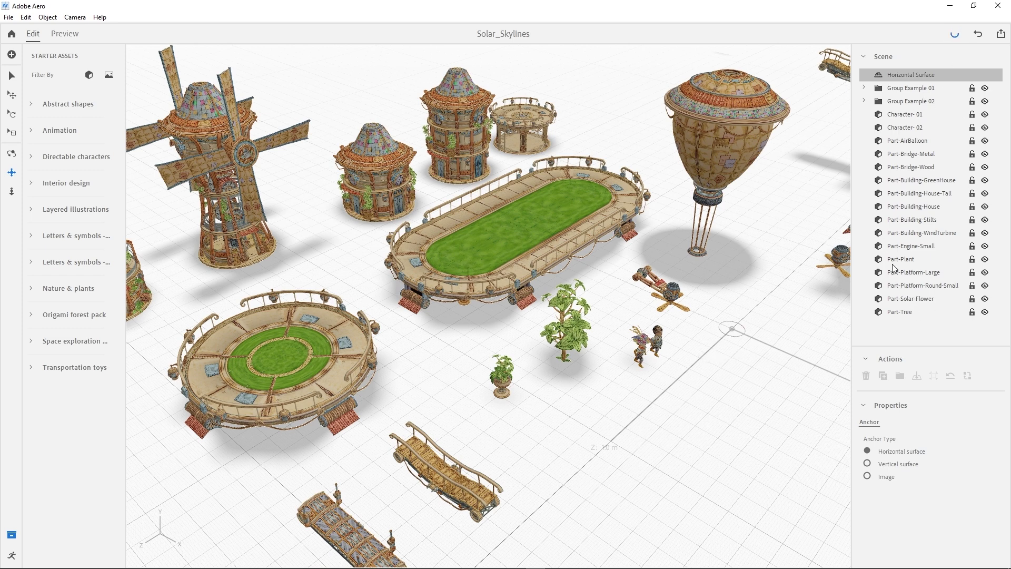
# - Select the potted plant and small round platform in the Scene panel, then orbit the view
pyautogui.click(907, 117)
pyautogui.click(918, 260)
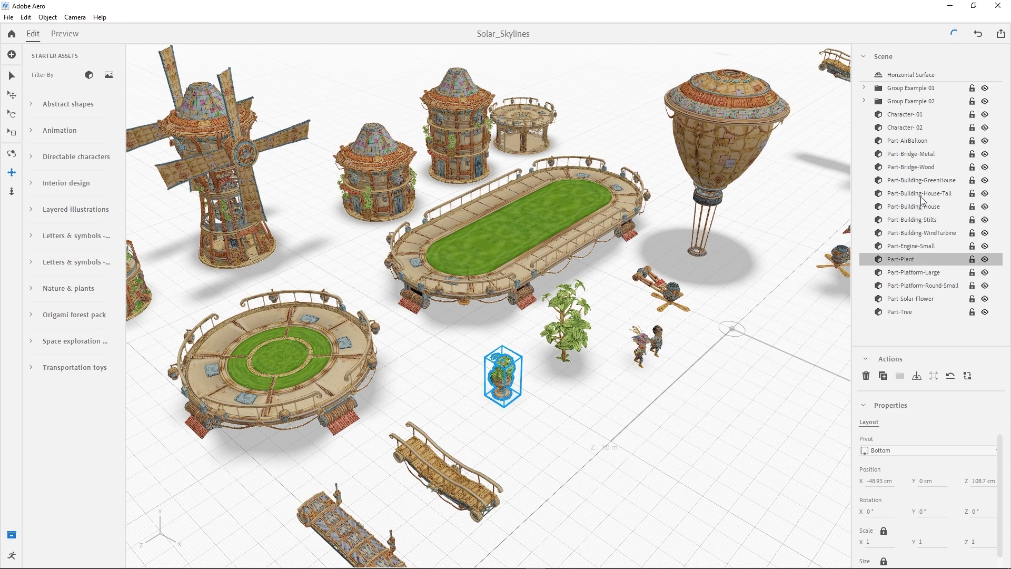
pyautogui.click(922, 195)
pyautogui.click(911, 141)
pyautogui.click(929, 234)
pyautogui.click(922, 287)
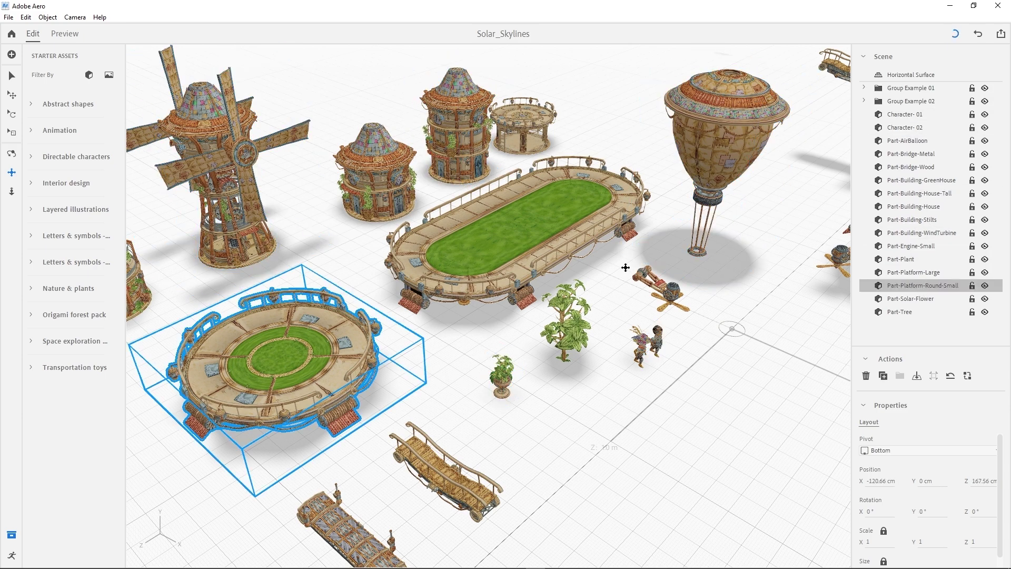
pyautogui.moveTo(625, 268); pyautogui.dragTo(500, 244, button='middle')
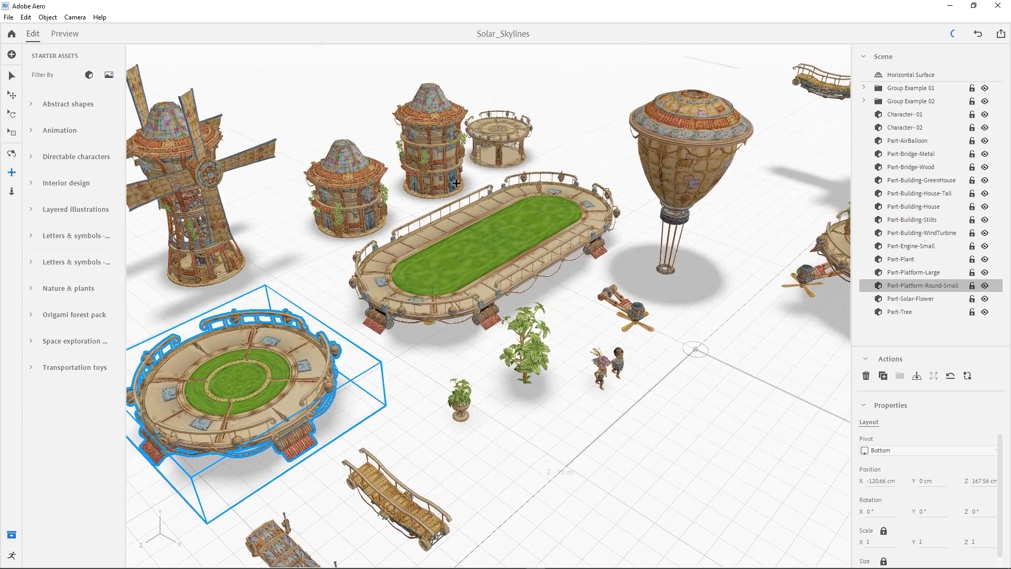
# - Select the tree, greenhouse building and large oval platform in turn
pyautogui.click(523, 353)
pyautogui.click(544, 368)
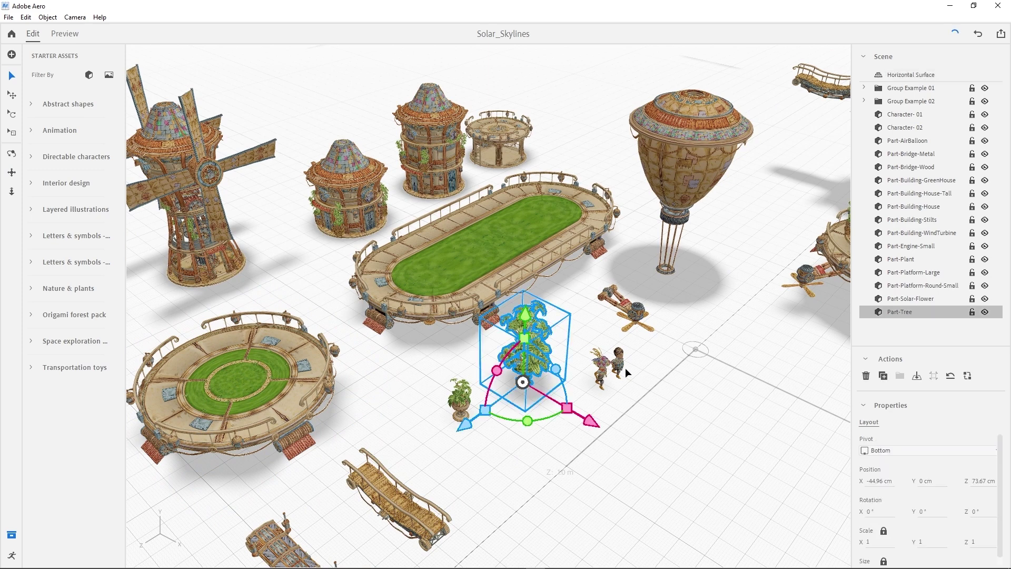
pyautogui.click(601, 374)
pyautogui.click(919, 193)
pyautogui.click(901, 259)
pyautogui.click(911, 312)
pyautogui.click(919, 182)
pyautogui.click(905, 114)
pyautogui.click(919, 233)
pyautogui.click(904, 272)
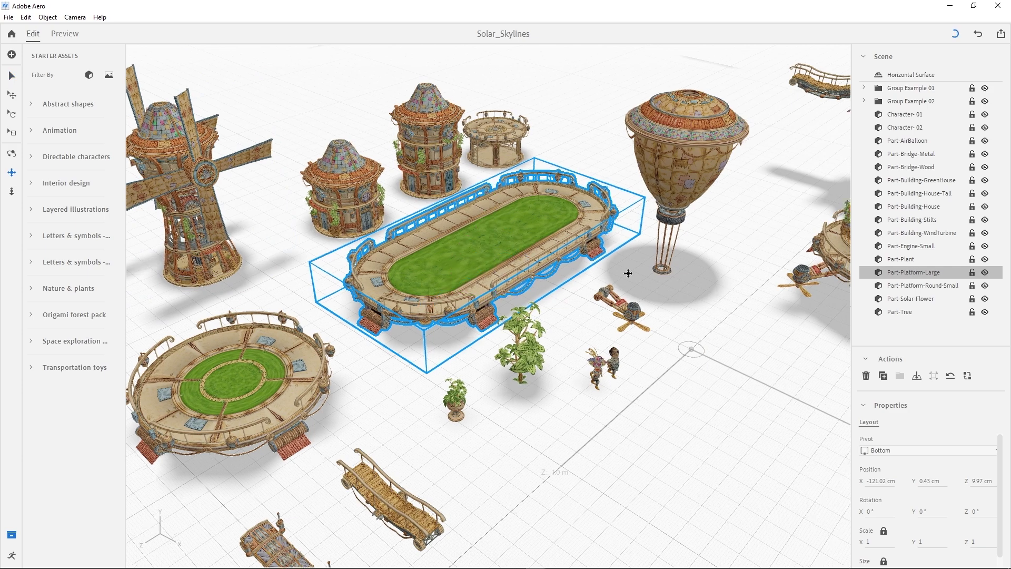
# - Select the round platform group and raise it along Y to 68.81 cm
pyautogui.moveTo(720, 308); pyautogui.dragTo(465, 360, button='middle')
pyautogui.press('Escape')
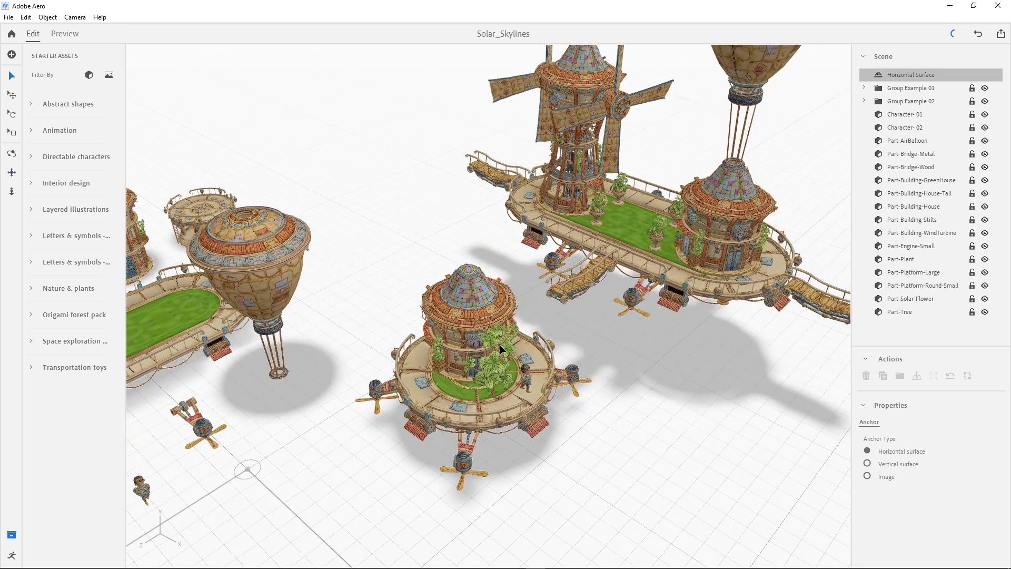
pyautogui.click(632, 249)
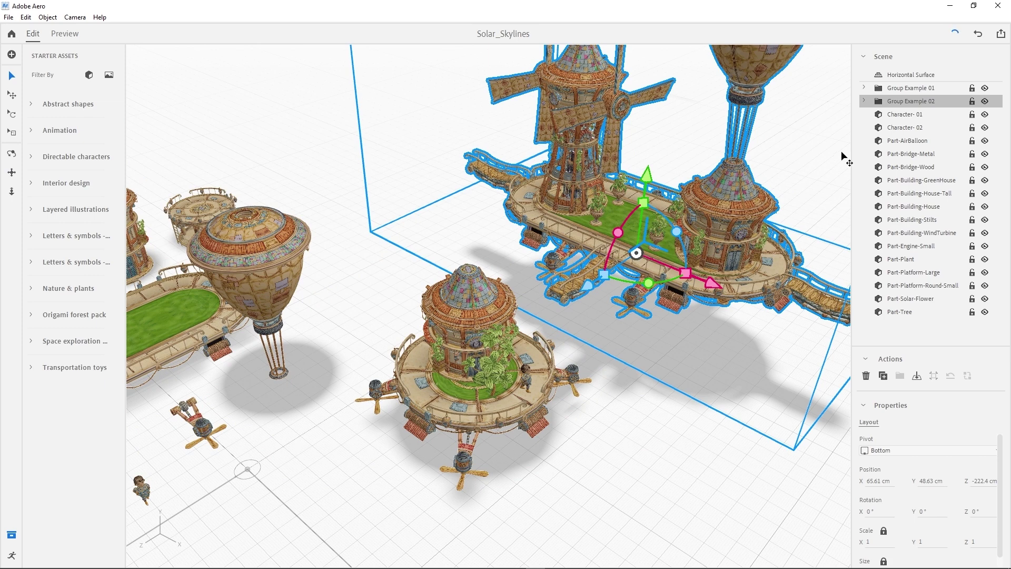
pyautogui.click(917, 88)
pyautogui.click(917, 88)
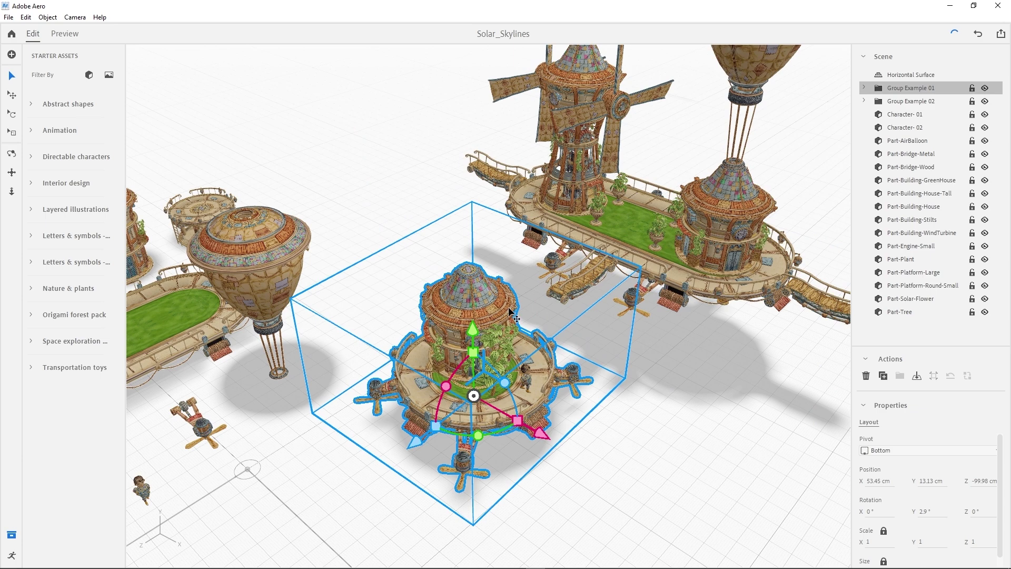
pyautogui.scroll(3, 499, 340)
pyautogui.moveTo(499, 340); pyautogui.dragTo(515, 232)
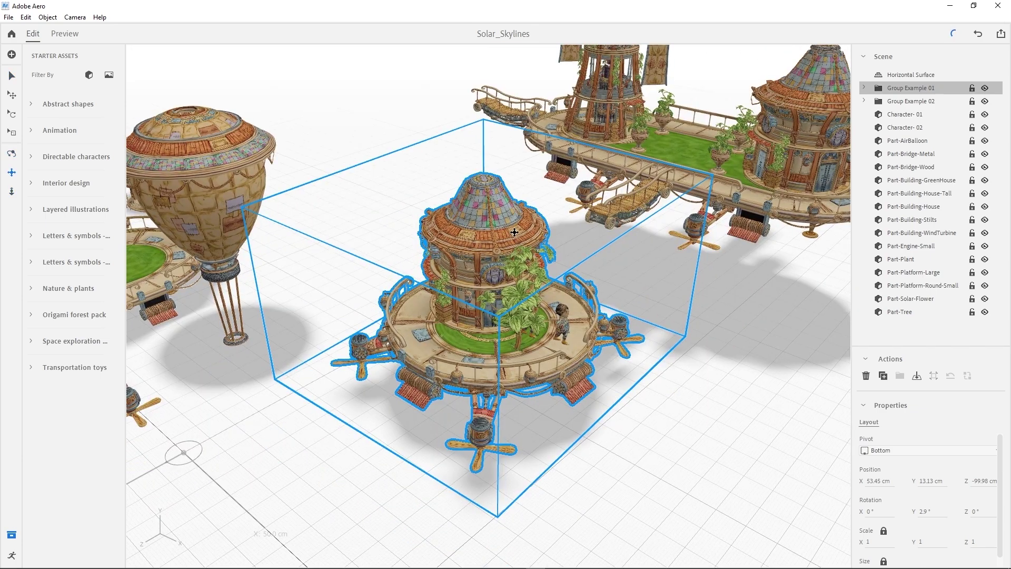
pyautogui.press('v')
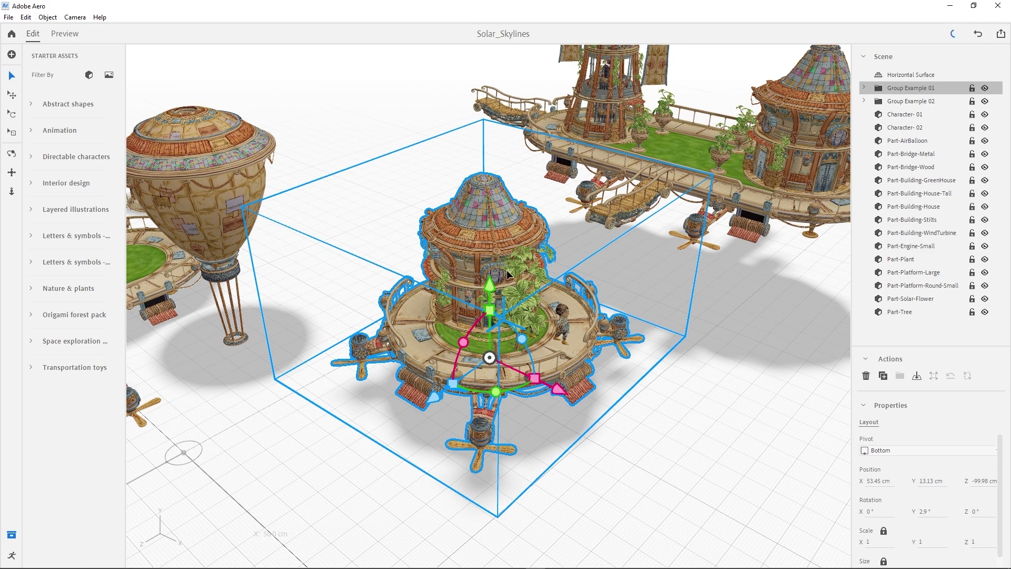
pyautogui.moveTo(491, 309)
pyautogui.mouseDown()
pyautogui.moveTo(495, 301)
pyautogui.moveTo(461, 308)
pyautogui.moveTo(441, 258)
pyautogui.moveTo(442, 189)
pyautogui.mouseUp()
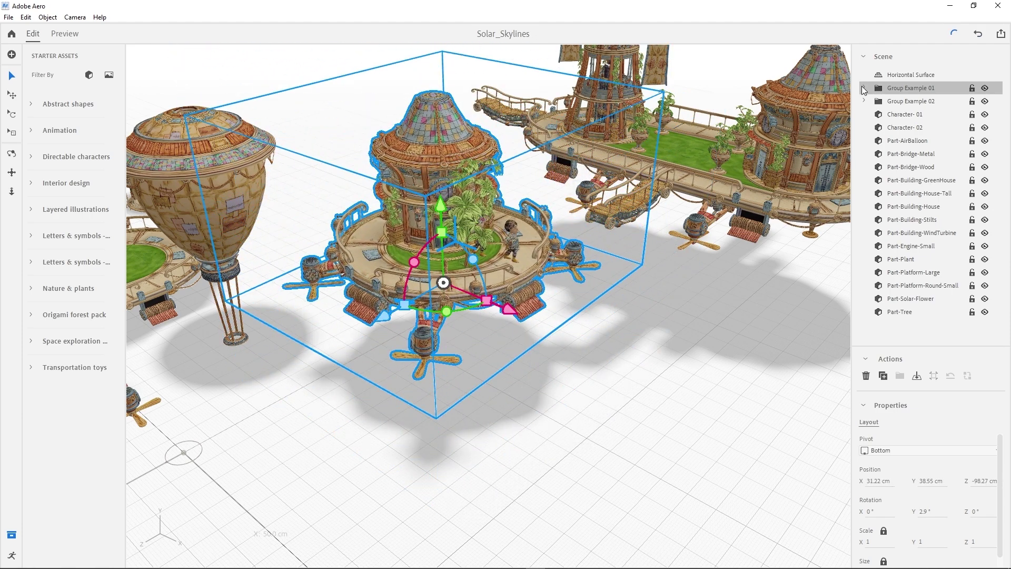
# - Check the group's parts, reselect the whole group, and shift it along X to 80.05 cm
pyautogui.click(864, 88)
pyautogui.click(915, 127)
pyautogui.click(919, 207)
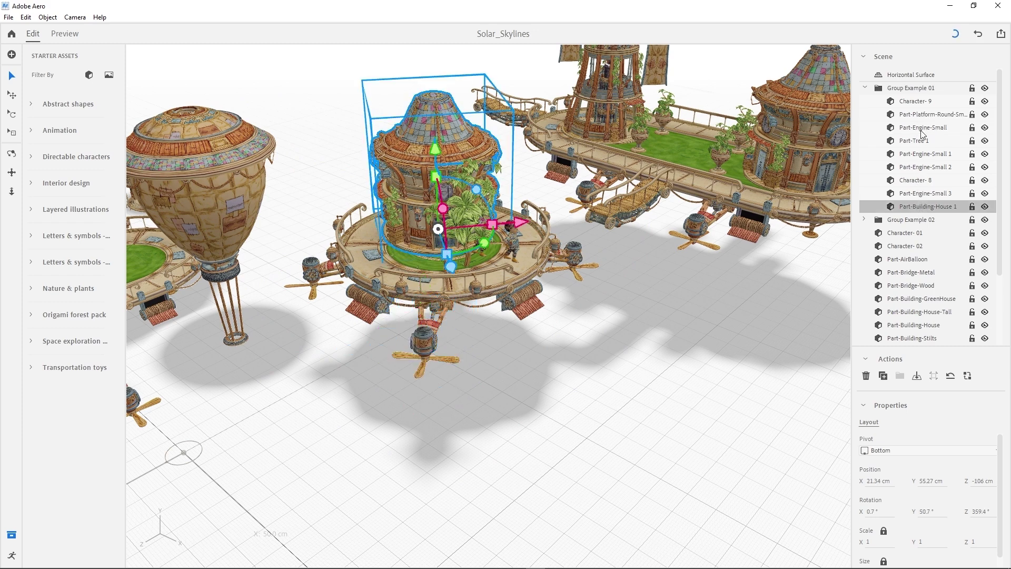
pyautogui.keyDown('shift'); pyautogui.click(923, 116); pyautogui.keyUp('shift')
pyautogui.click(906, 89)
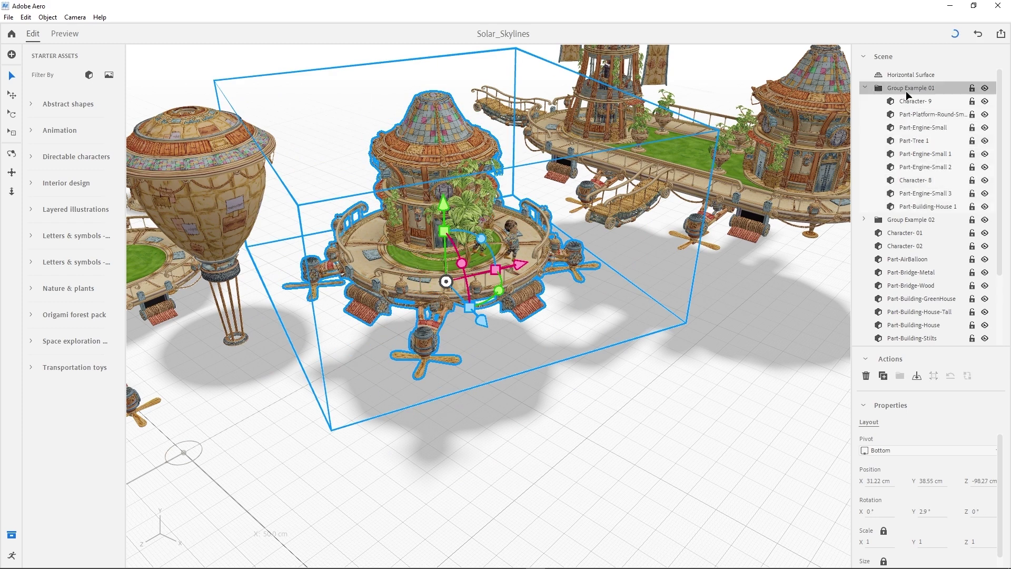
pyautogui.click(864, 88)
pyautogui.moveTo(436, 260)
pyautogui.mouseDown()
pyautogui.moveTo(658, 280)
pyautogui.moveTo(655, 240)
pyautogui.mouseUp()
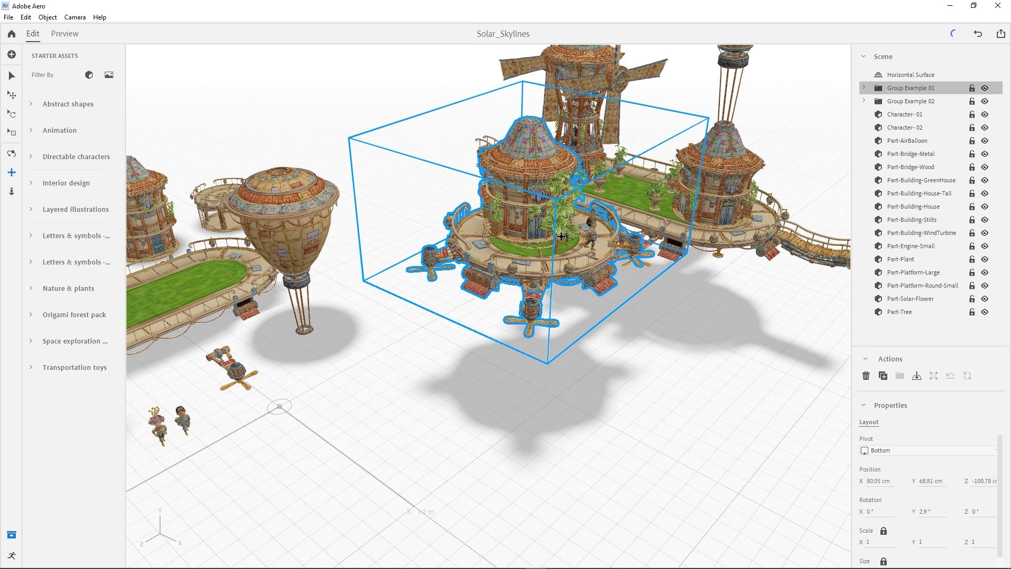
# - Hide Group Example 02 and Group Example 01 with their eye icons, then view the loose parts
pyautogui.click(927, 102)
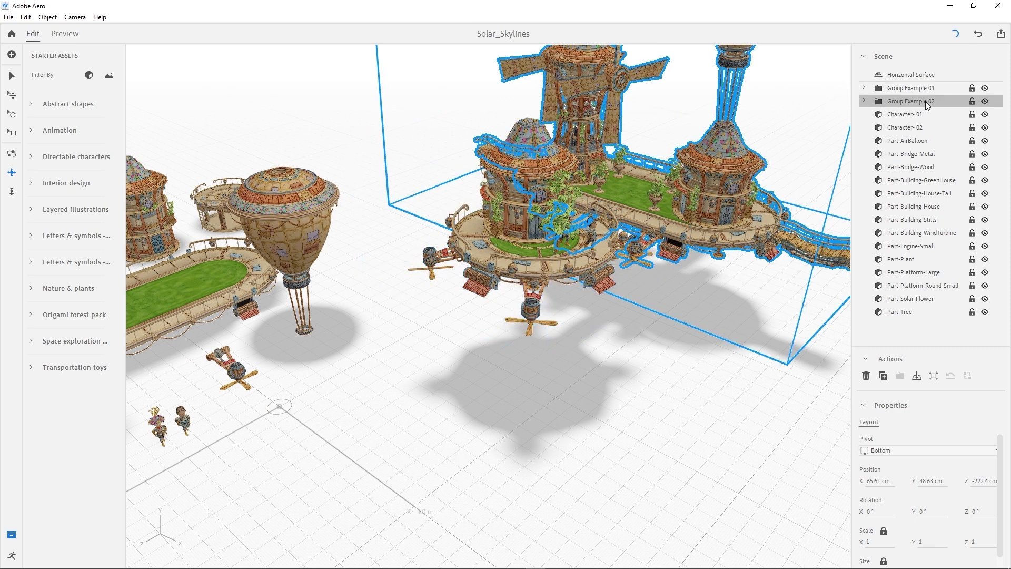
pyautogui.click(934, 102)
pyautogui.click(942, 93)
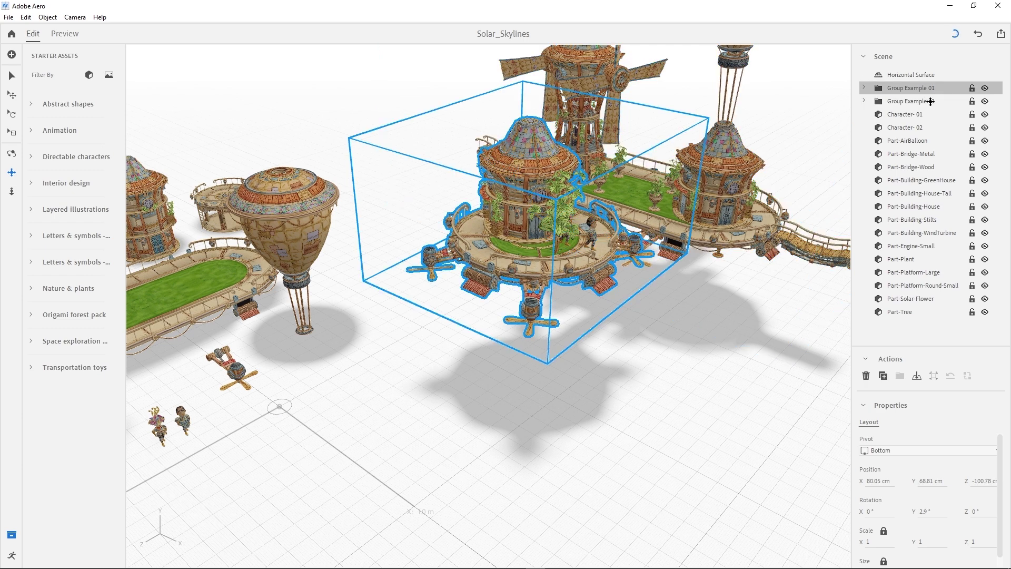
pyautogui.click(984, 101)
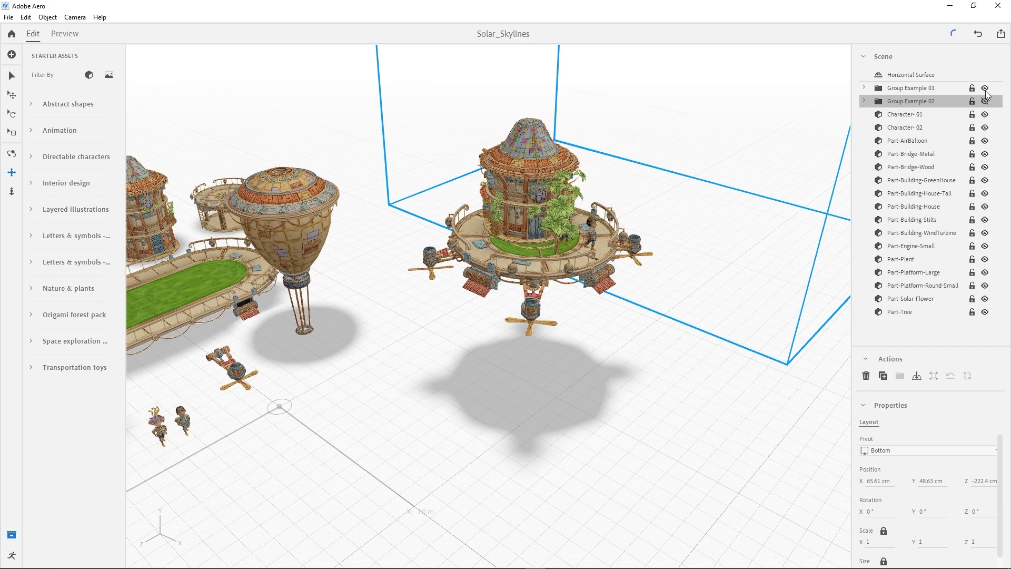
pyautogui.click(985, 88)
pyautogui.click(985, 88)
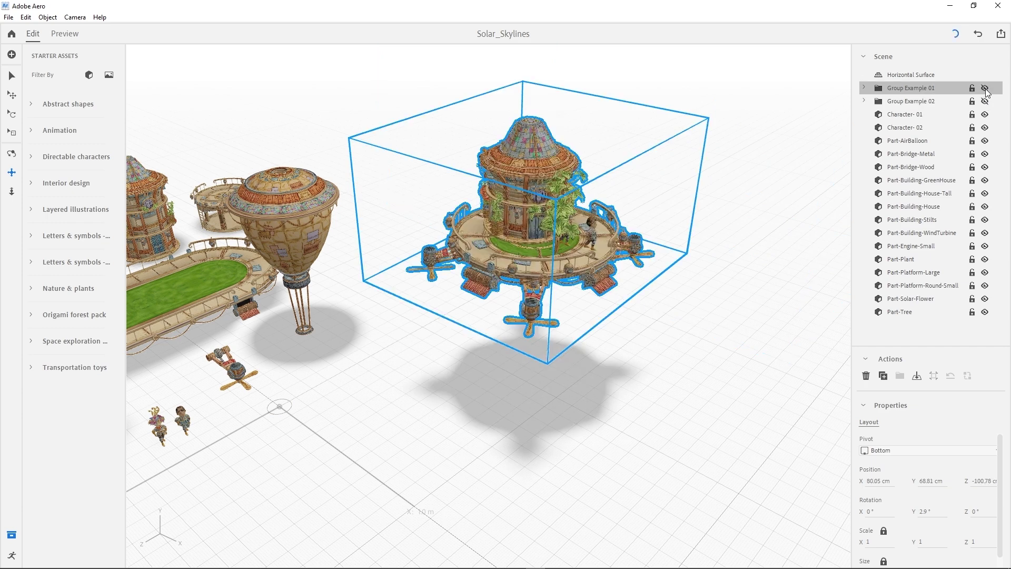
pyautogui.click(984, 88)
pyautogui.click(985, 88)
pyautogui.moveTo(334, 390); pyautogui.dragTo(626, 287, button='middle')
pyautogui.scroll(3, 562, 202)
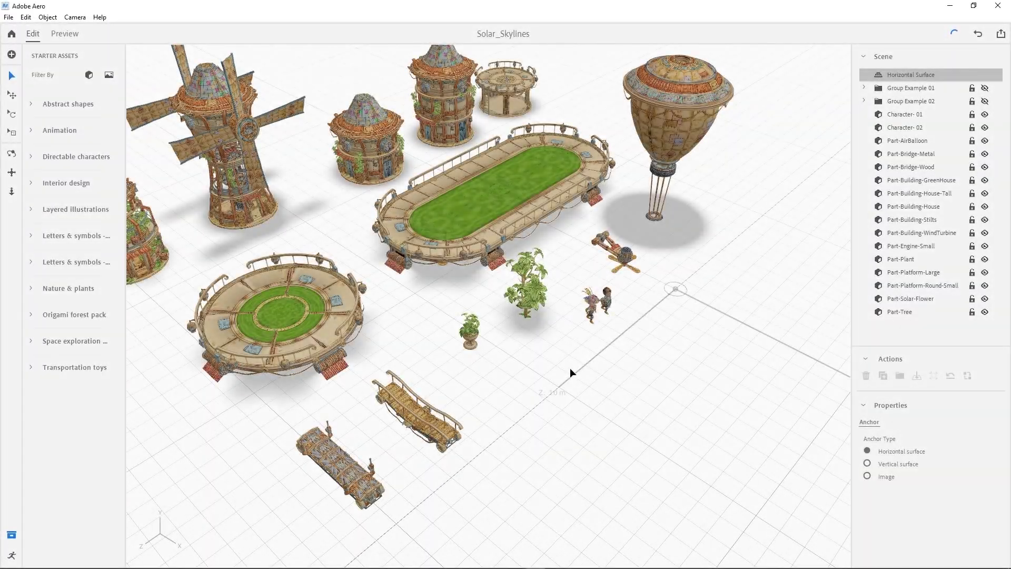
# - Duplicate Part-Platform-Round-Small and place the copy at X 54.71 cm, Z 51.64 cm
pyautogui.moveTo(597, 357); pyautogui.dragTo(419, 332, button='middle')
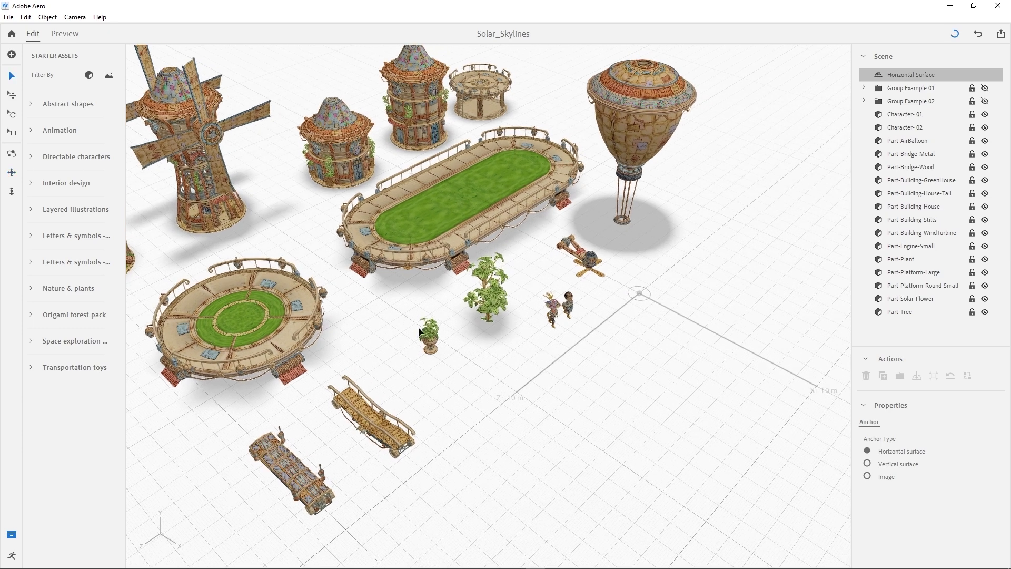
pyautogui.click(291, 312)
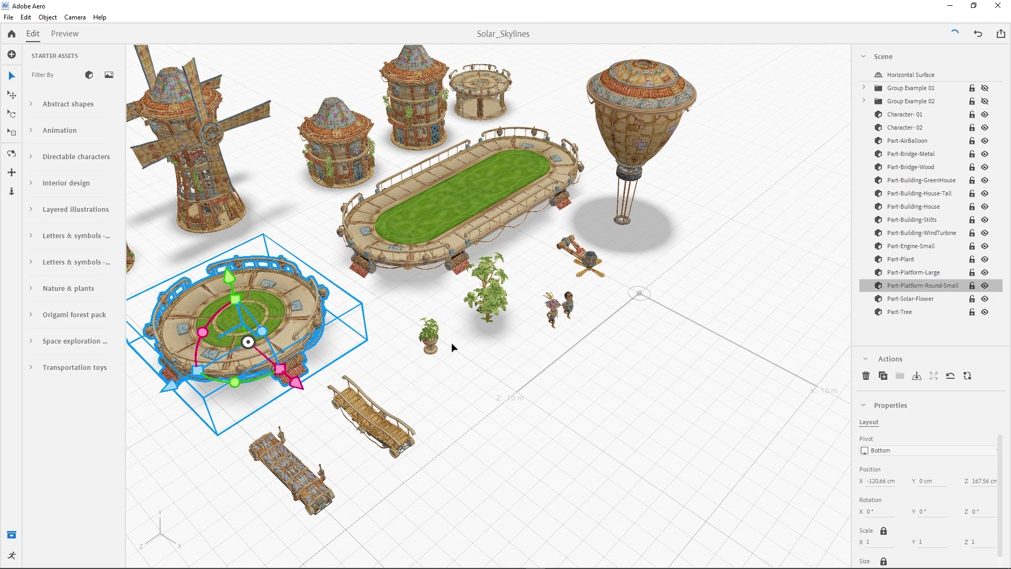
pyautogui.hotkey('ctrl', 'd')
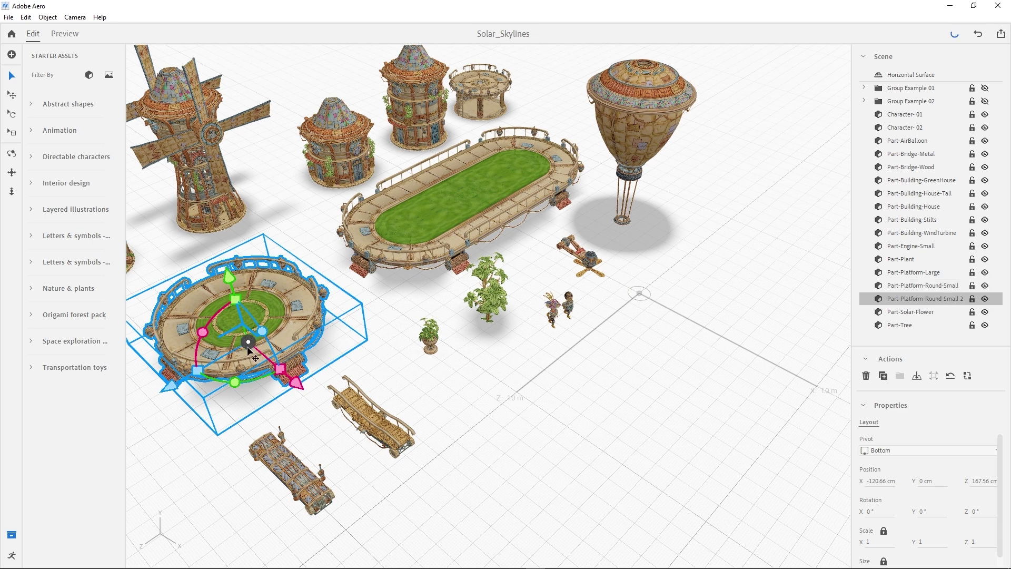
pyautogui.moveTo(247, 341); pyautogui.dragTo(672, 394)
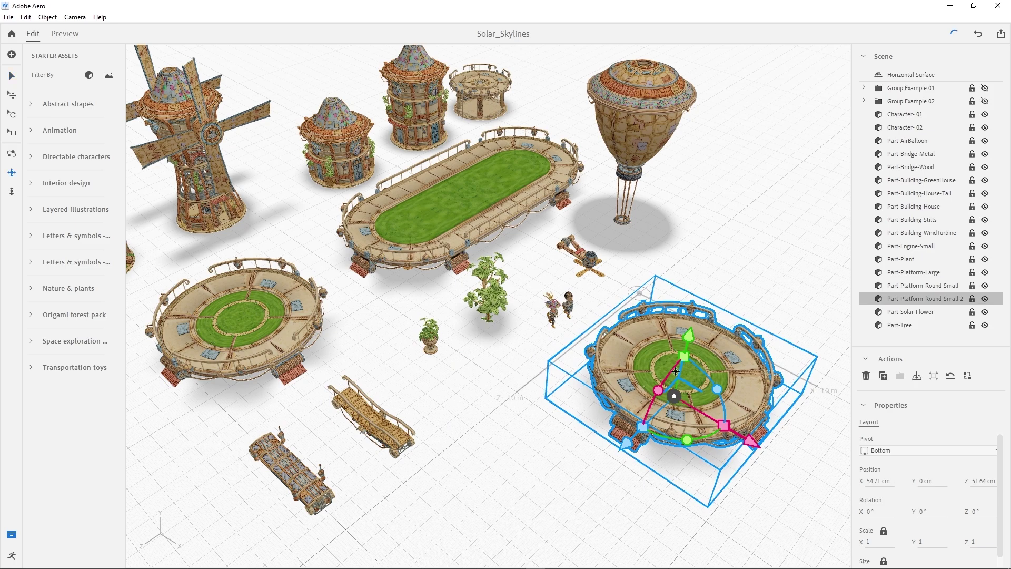
pyautogui.moveTo(672, 393); pyautogui.dragTo(521, 349, button='middle')
pyautogui.scroll(2, 520, 349)
pyautogui.scroll(2, 521, 316)
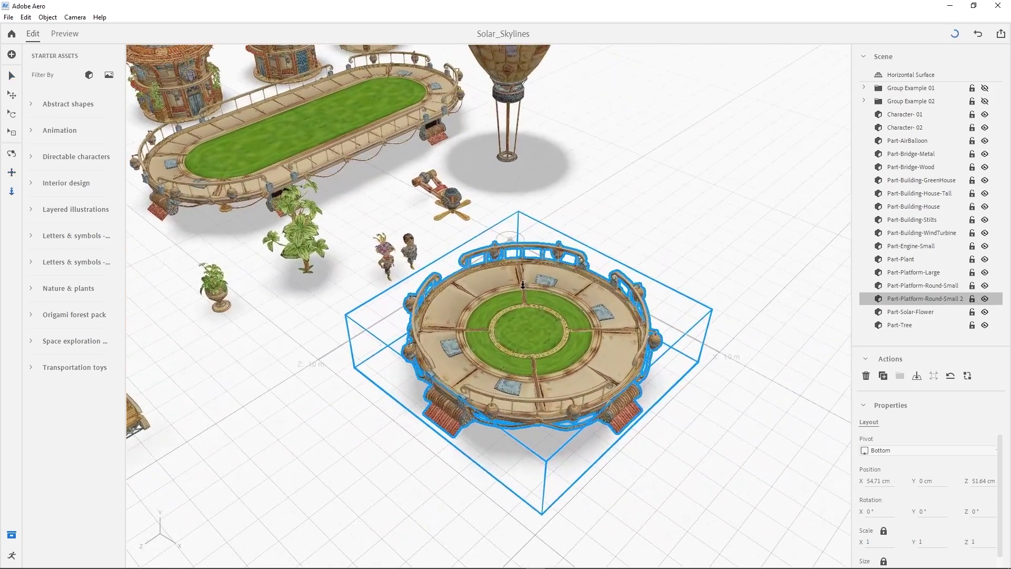
# - Select the Part-Engine-Small engine and zoom in on it
pyautogui.click(457, 204)
pyautogui.scroll(2, 447, 254)
pyautogui.scroll(1, 458, 263)
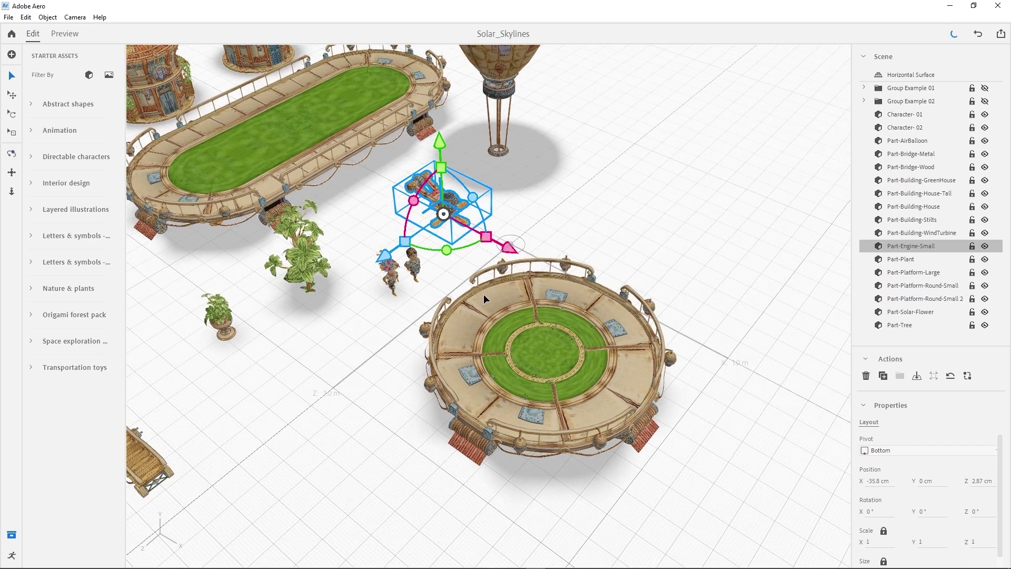
# - Duplicate the small engine and set the copy against the platform's right edge
pyautogui.scroll(-1, 483, 294)
pyautogui.moveTo(483, 293); pyautogui.dragTo(458, 293, button='middle')
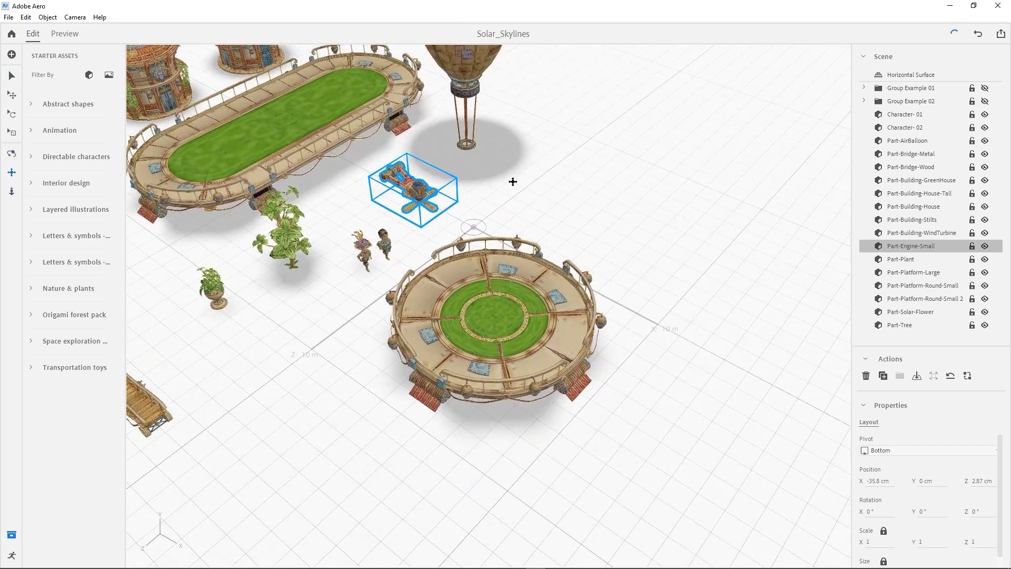
pyautogui.click(445, 182)
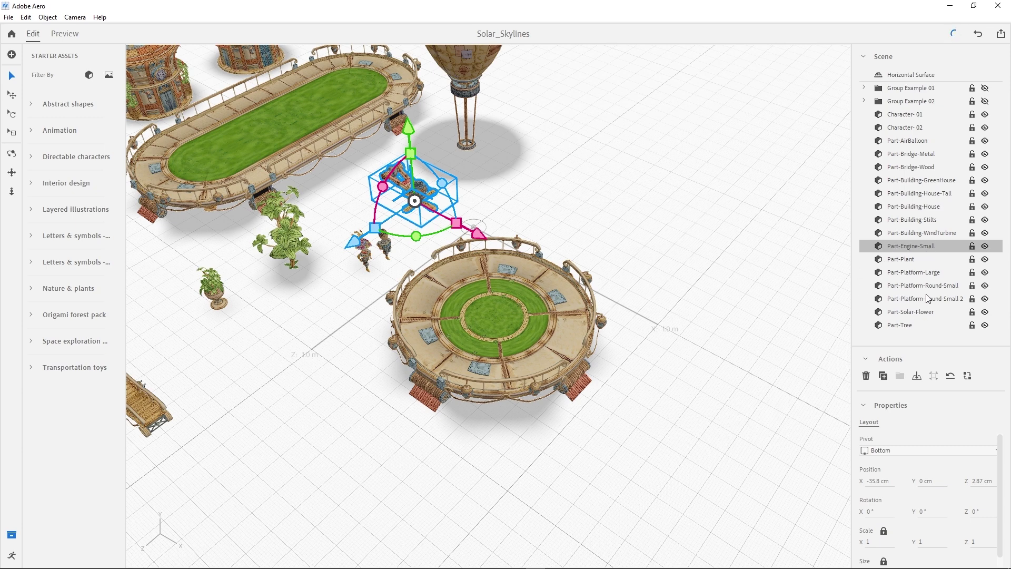
pyautogui.moveTo(599, 224); pyautogui.dragTo(599, 228, button='middle')
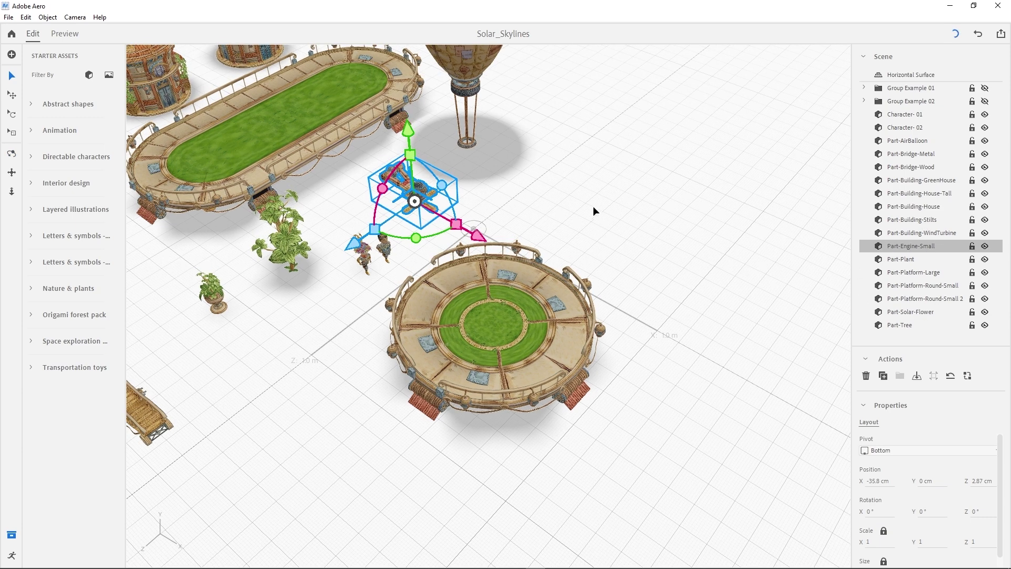
pyautogui.hotkey('ctrl', 'd')
pyautogui.moveTo(476, 233); pyautogui.dragTo(693, 370)
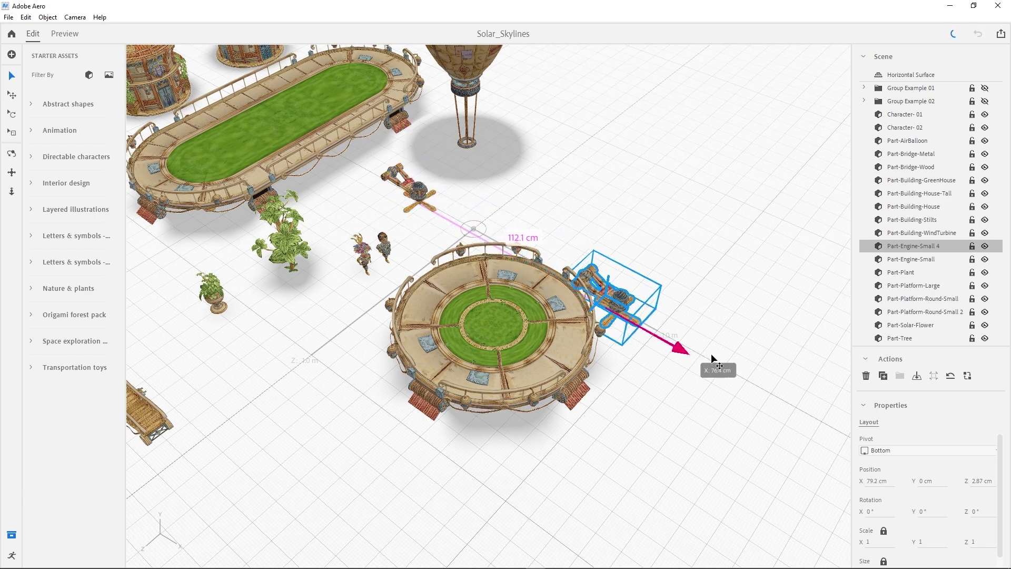
pyautogui.moveTo(693, 370); pyautogui.dragTo(505, 390, button='middle')
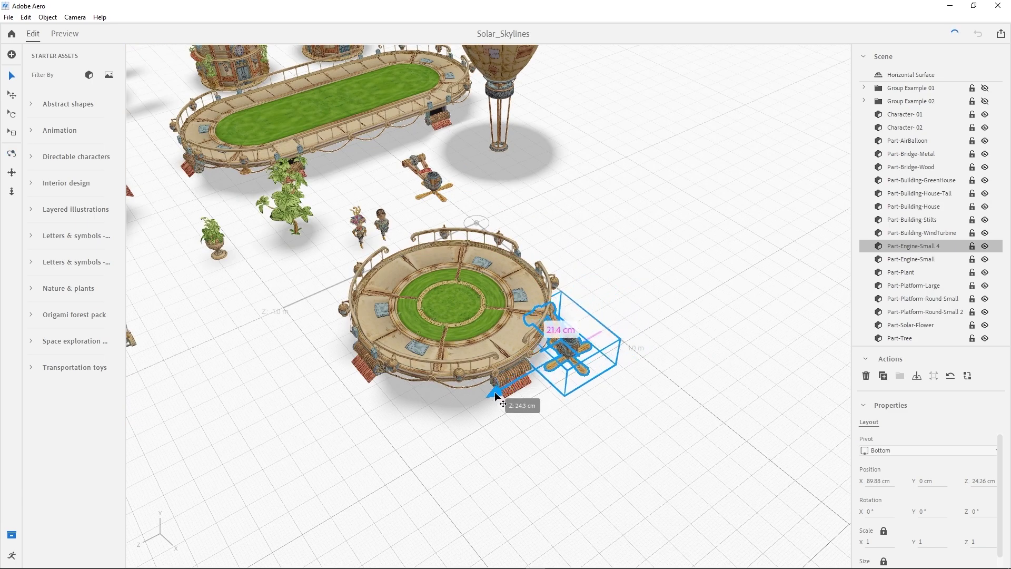
pyautogui.moveTo(506, 390); pyautogui.dragTo(489, 393)
pyautogui.moveTo(489, 392); pyautogui.dragTo(436, 360, button='middle')
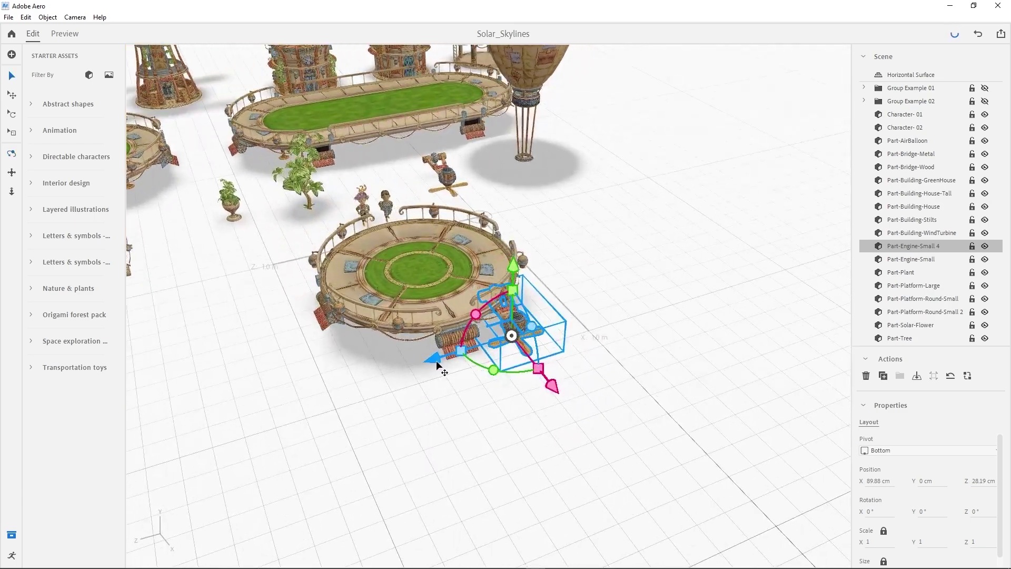
pyautogui.click(588, 283)
# - Copy the engine again to the platform's front edge and select both engines
pyautogui.click(497, 325)
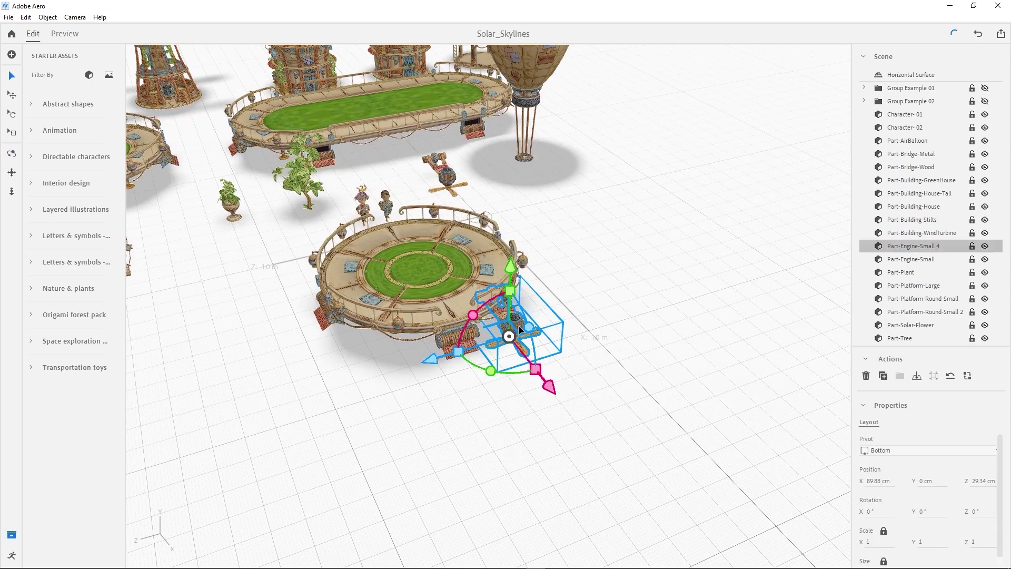
pyautogui.moveTo(523, 323)
pyautogui.keyDown('alt'); pyautogui.mouseDown()
pyautogui.moveTo(358, 377)
pyautogui.moveTo(300, 385)
pyautogui.mouseUp(); pyautogui.keyUp('alt')
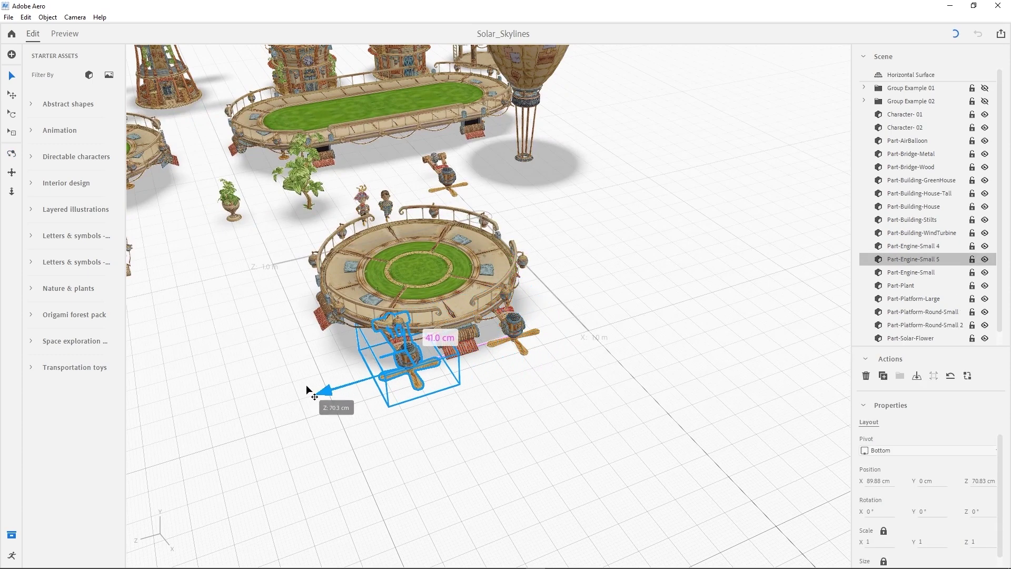
pyautogui.moveTo(316, 368)
pyautogui.mouseDown(button='middle')
pyautogui.moveTo(381, 378)
pyautogui.moveTo(645, 311)
pyautogui.mouseUp(button='middle')
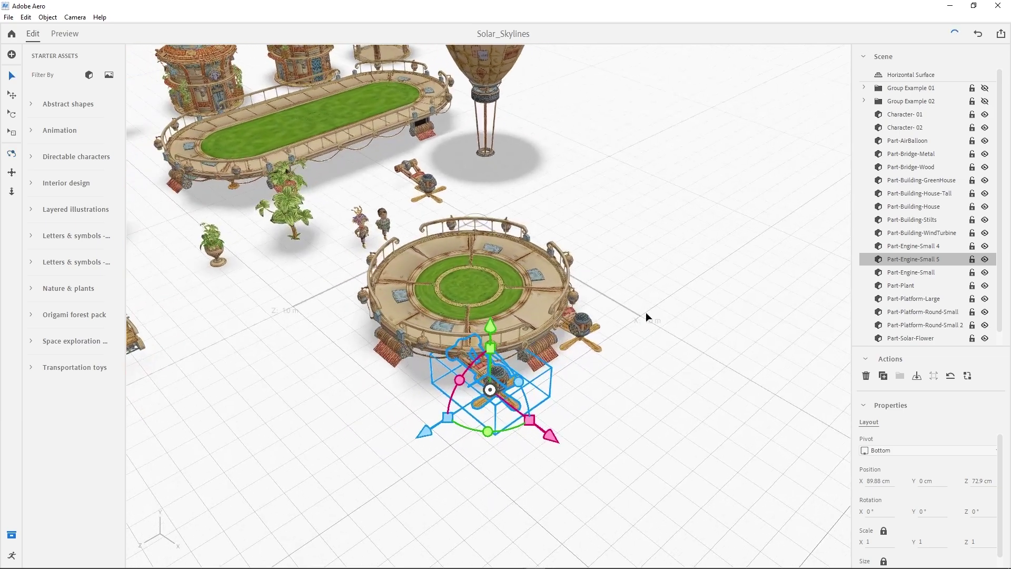
pyautogui.keyDown('shift'); pyautogui.click(584, 330); pyautogui.keyUp('shift')
pyautogui.moveTo(584, 327); pyautogui.dragTo(535, 355, button='middle')
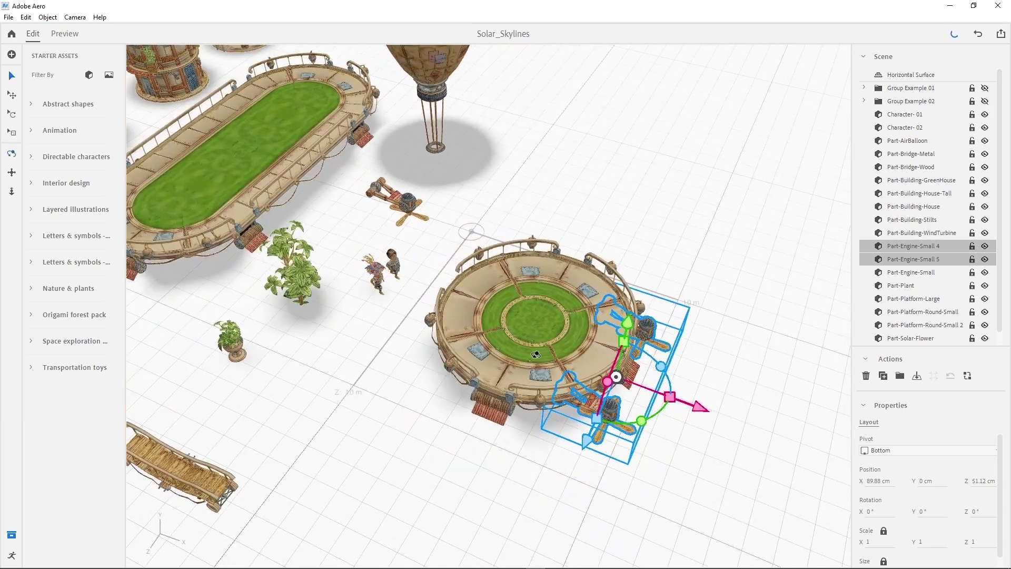
pyautogui.moveTo(692, 356); pyautogui.dragTo(695, 348, button='middle')
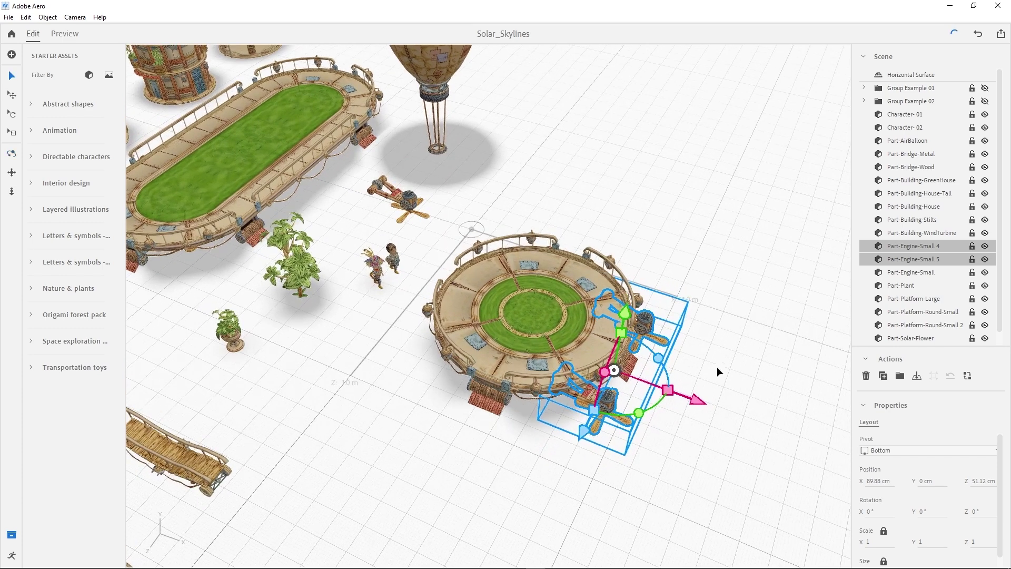
# - Duplicate both engines, turn the copies 180° and place them at X 20.05, Z 51.12 cm
pyautogui.hotkey('ctrl', 'd')
pyautogui.moveTo(701, 401); pyautogui.dragTo(463, 311)
pyautogui.moveTo(453, 327); pyautogui.dragTo(424, 342, button='middle')
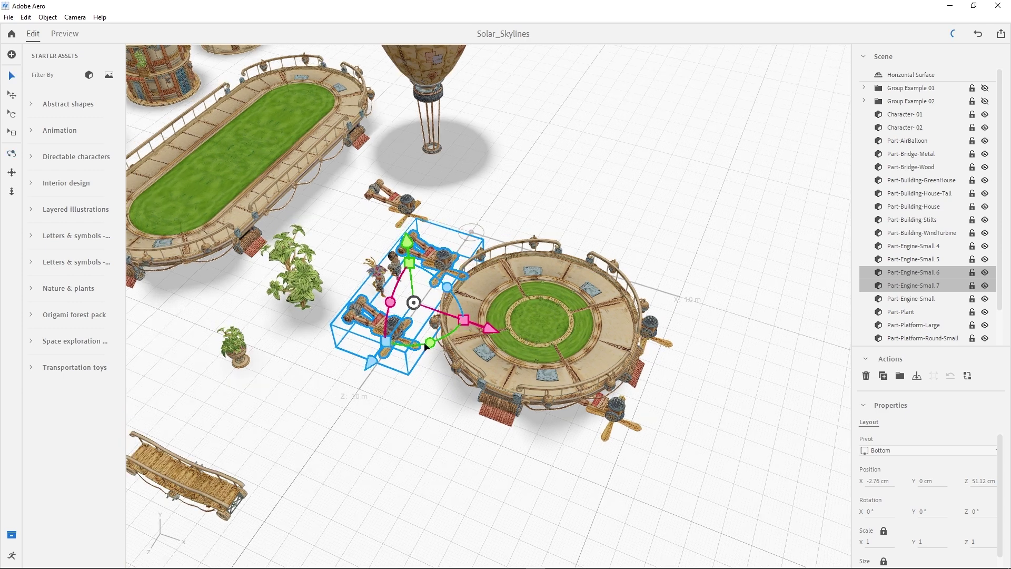
pyautogui.moveTo(425, 342)
pyautogui.mouseDown()
pyautogui.moveTo(435, 341)
pyautogui.moveTo(387, 219)
pyautogui.mouseUp()
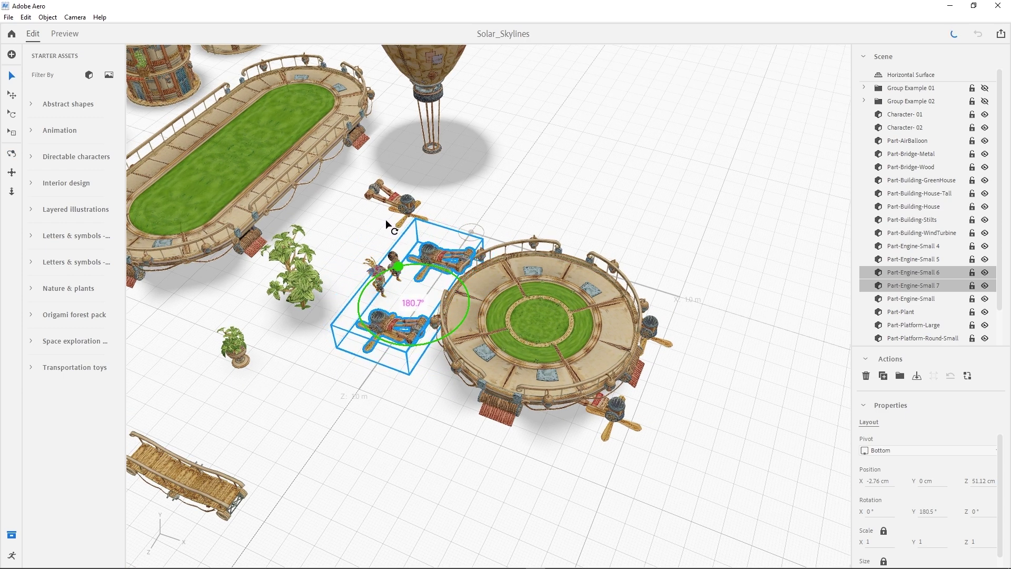
pyautogui.moveTo(391, 219); pyautogui.dragTo(416, 232, button='right')
pyautogui.moveTo(422, 315)
pyautogui.mouseDown()
pyautogui.moveTo(396, 320)
pyautogui.moveTo(442, 319)
pyautogui.mouseUp()
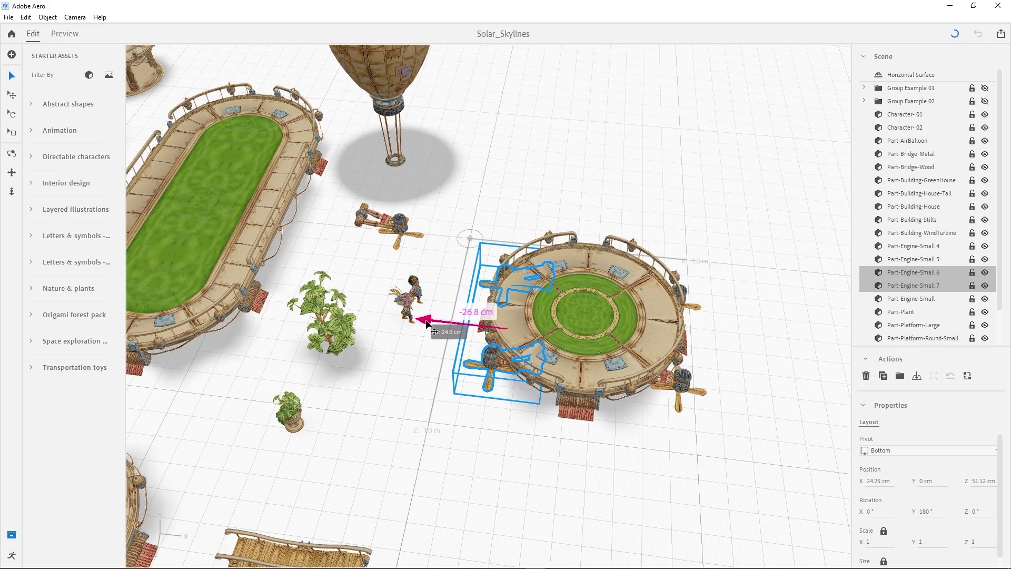
pyautogui.moveTo(443, 319)
pyautogui.mouseDown(button='right')
pyautogui.moveTo(574, 298)
pyautogui.moveTo(472, 295)
pyautogui.mouseUp(button='right')
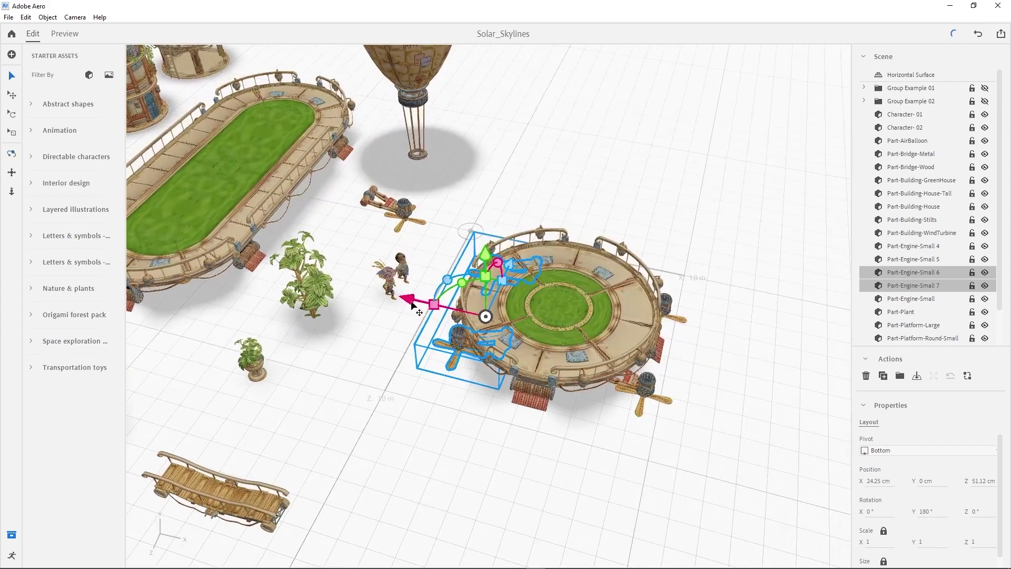
pyautogui.moveTo(471, 295); pyautogui.dragTo(460, 296)
pyautogui.moveTo(460, 296)
pyautogui.mouseDown(button='right')
pyautogui.moveTo(479, 289)
pyautogui.moveTo(483, 307)
pyautogui.mouseUp(button='right')
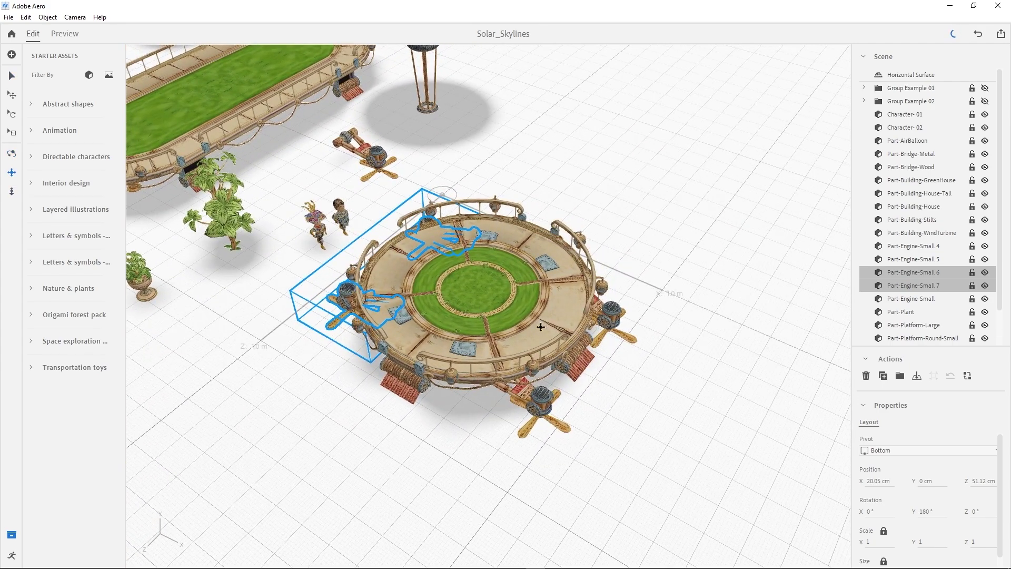
pyautogui.moveTo(551, 328); pyautogui.dragTo(497, 288, button='right')
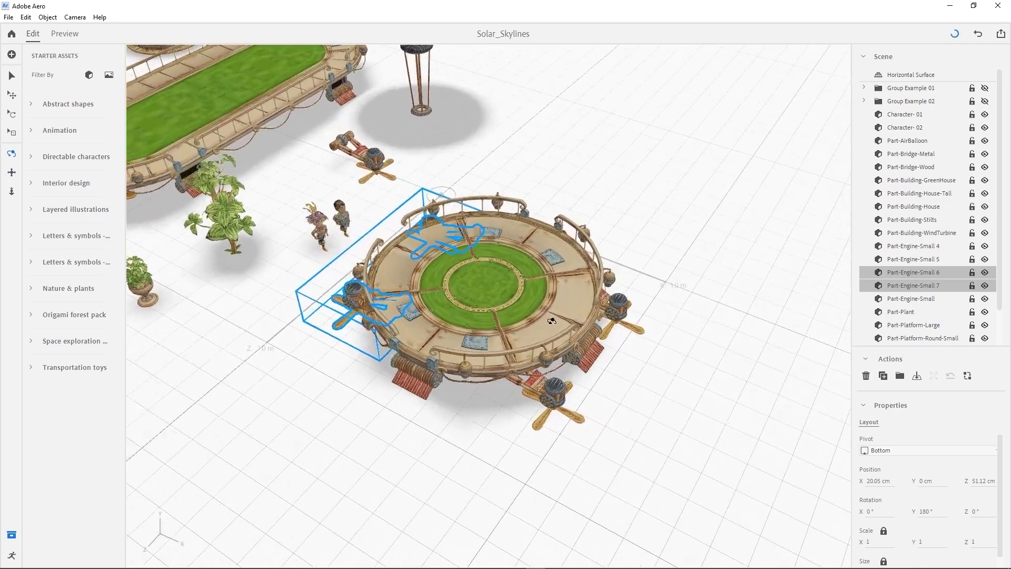
# - Duplicate Character-01 and set the turned copy on the platform's right edge
pyautogui.click(342, 220)
pyautogui.moveTo(360, 255); pyautogui.dragTo(359, 248, button='right')
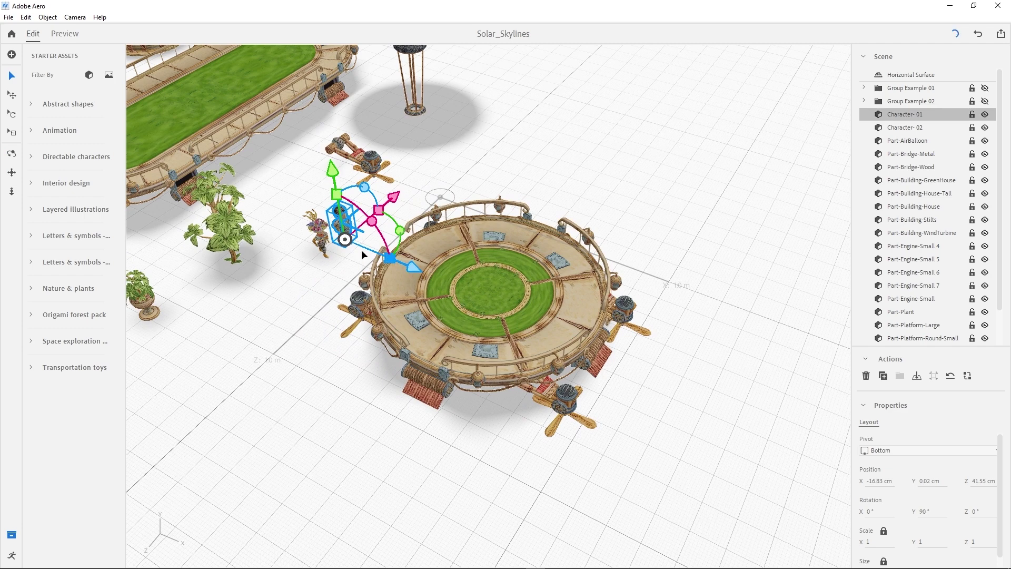
pyautogui.hotkey('ctrl', 'd')
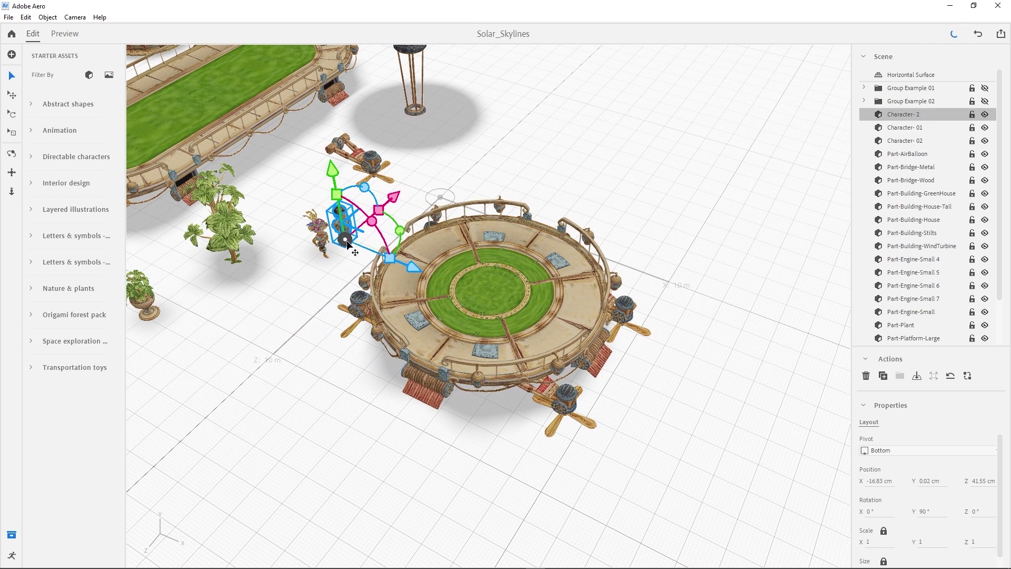
pyautogui.moveTo(343, 242)
pyautogui.mouseDown()
pyautogui.moveTo(580, 312)
pyautogui.moveTo(564, 293)
pyautogui.moveTo(627, 332)
pyautogui.mouseUp()
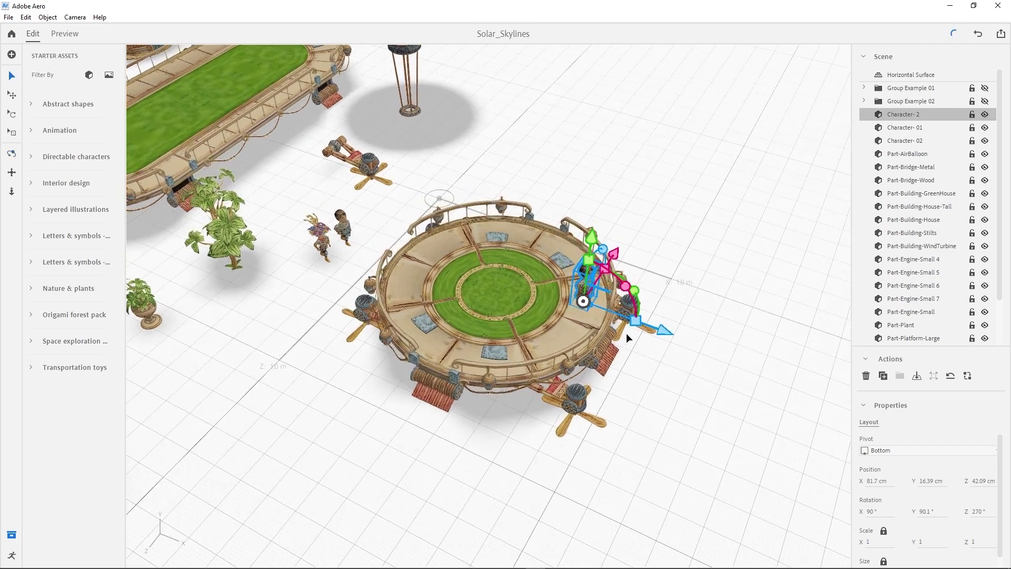
pyautogui.moveTo(649, 291); pyautogui.dragTo(585, 294)
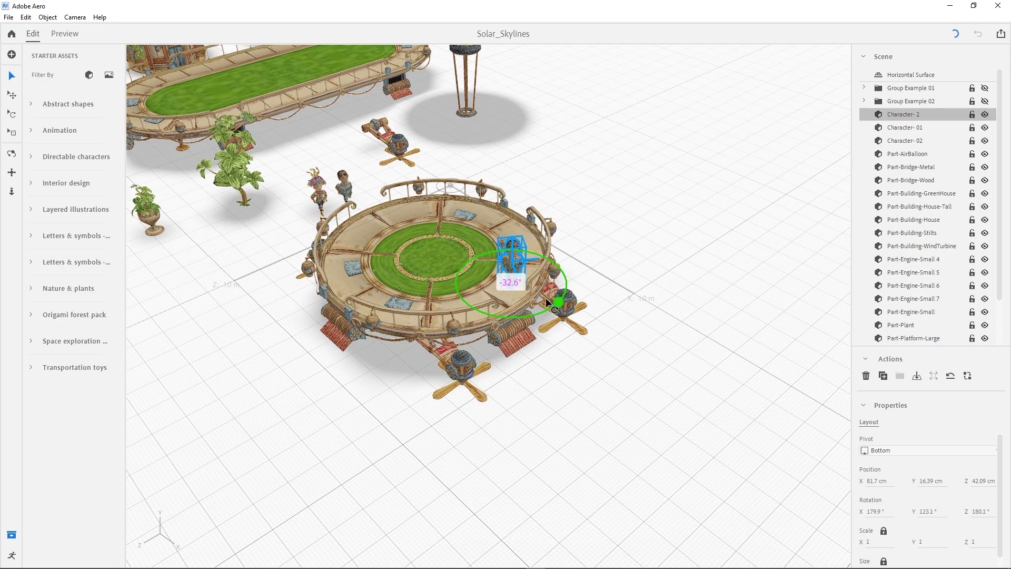
# - Move the palm plant onto the round platform
pyautogui.scroll(5, 501, 237)
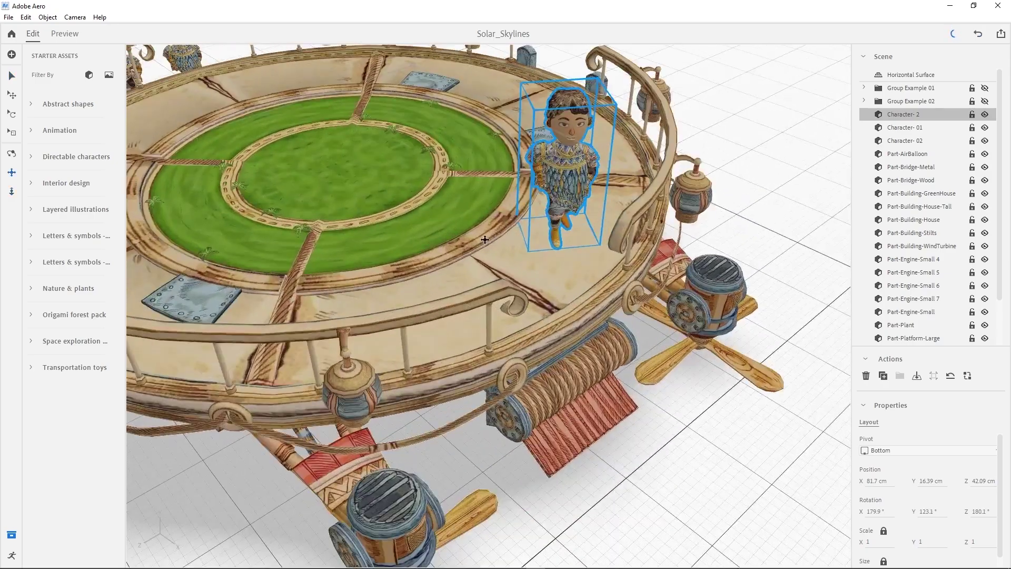
pyautogui.scroll(-3, 484, 240)
pyautogui.scroll(-2, 547, 282)
pyautogui.scroll(-4, 547, 282)
pyautogui.scroll(2, 493, 352)
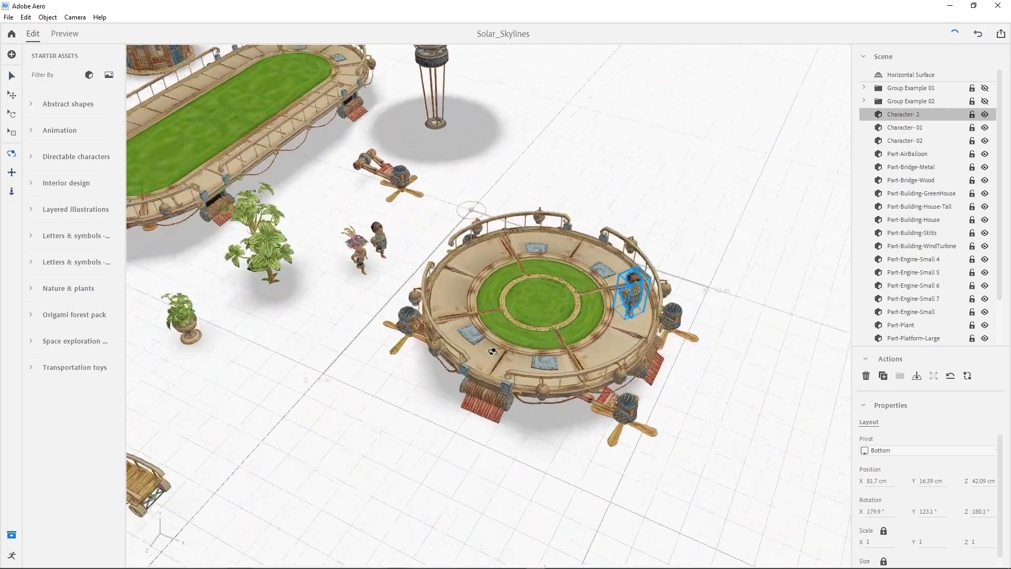
pyautogui.click(269, 244)
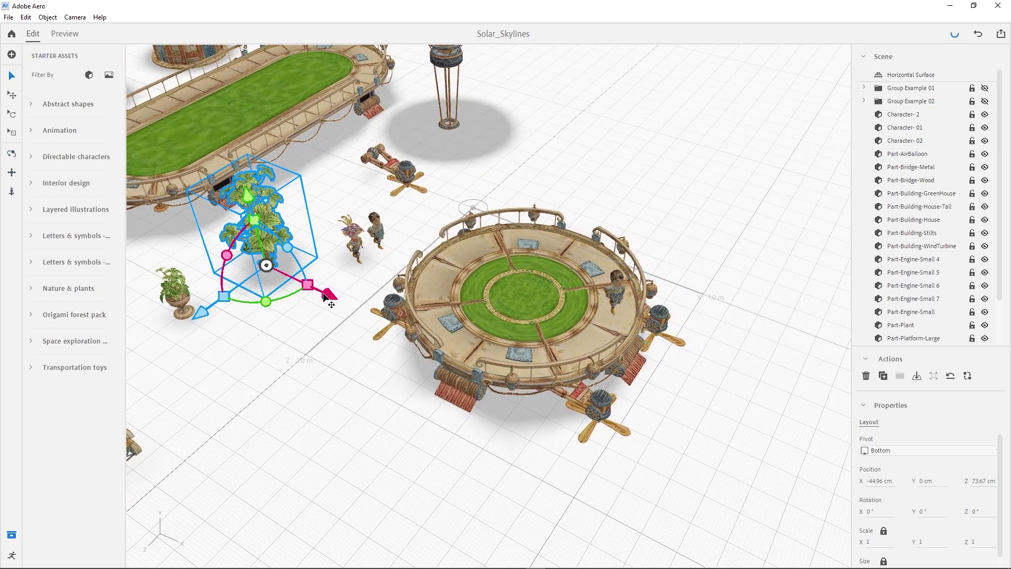
pyautogui.moveTo(329, 296)
pyautogui.mouseDown()
pyautogui.moveTo(460, 359)
pyautogui.moveTo(449, 328)
pyautogui.mouseUp()
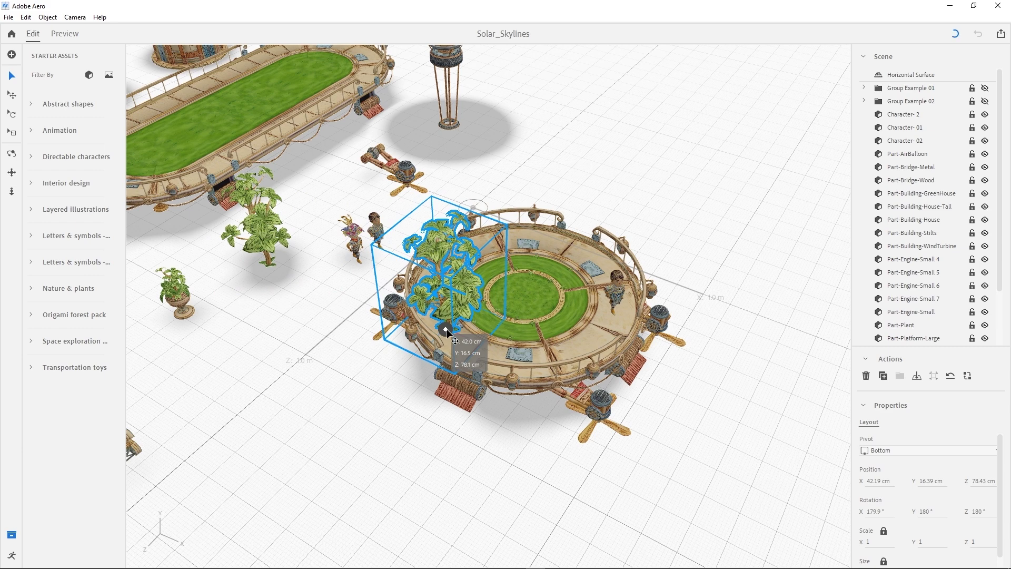
# - Duplicate Part-Plant and place the copy on the platform at Z 61.78 cm
pyautogui.click(172, 292)
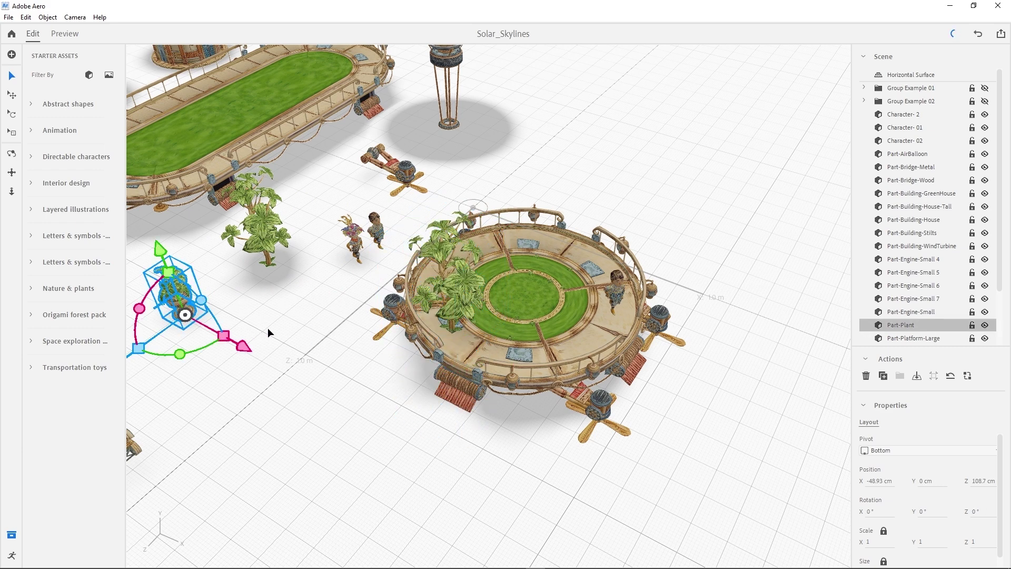
pyautogui.hotkey('ctrl', 'd')
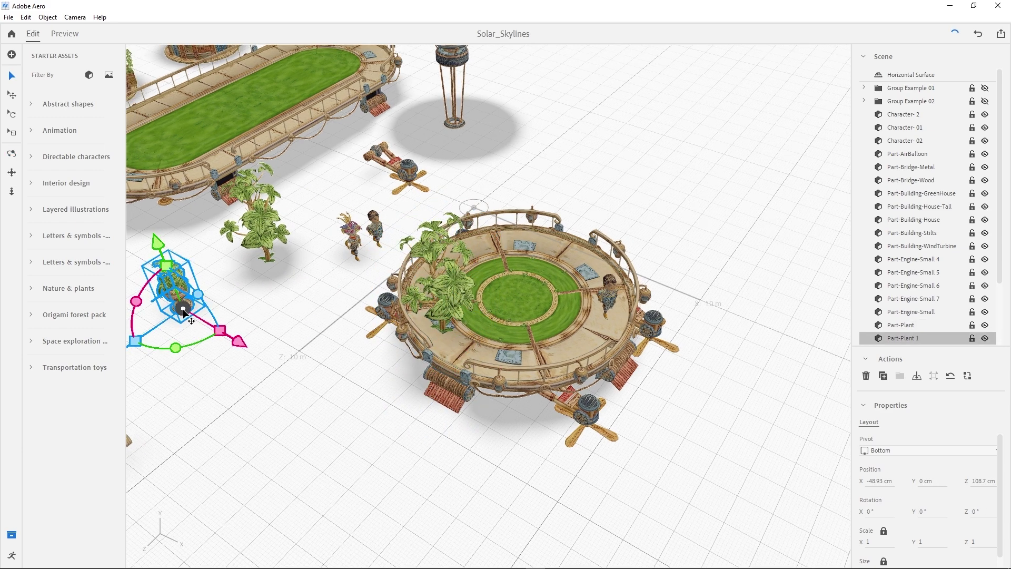
pyautogui.moveTo(183, 311); pyautogui.dragTo(571, 352)
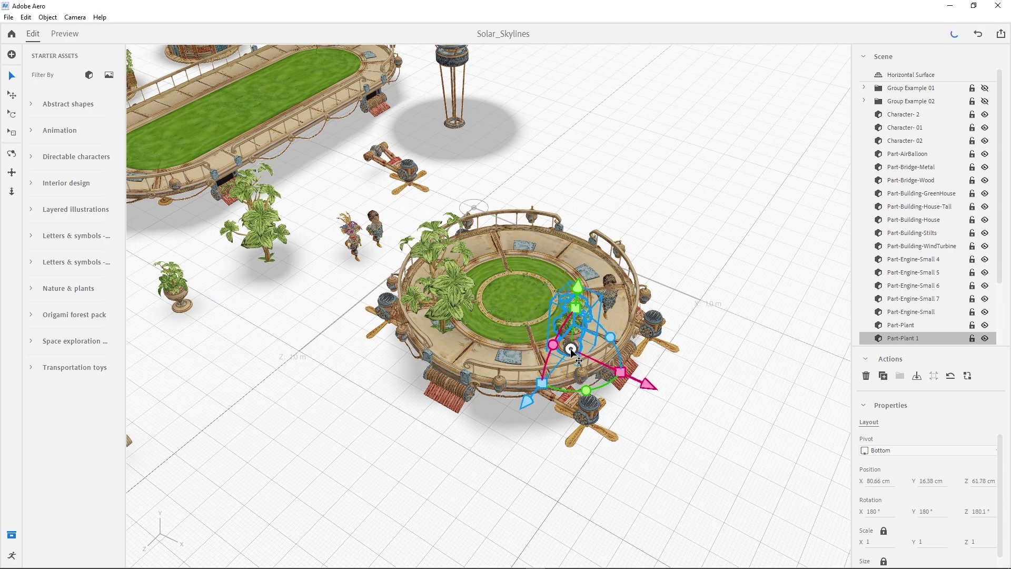
pyautogui.moveTo(332, 241); pyautogui.dragTo(662, 366, button='middle')
# - Duplicate the small house and drag the copy onto the right round platform
pyautogui.scroll(-2, 526, 253)
pyautogui.scroll(2, 397, 143)
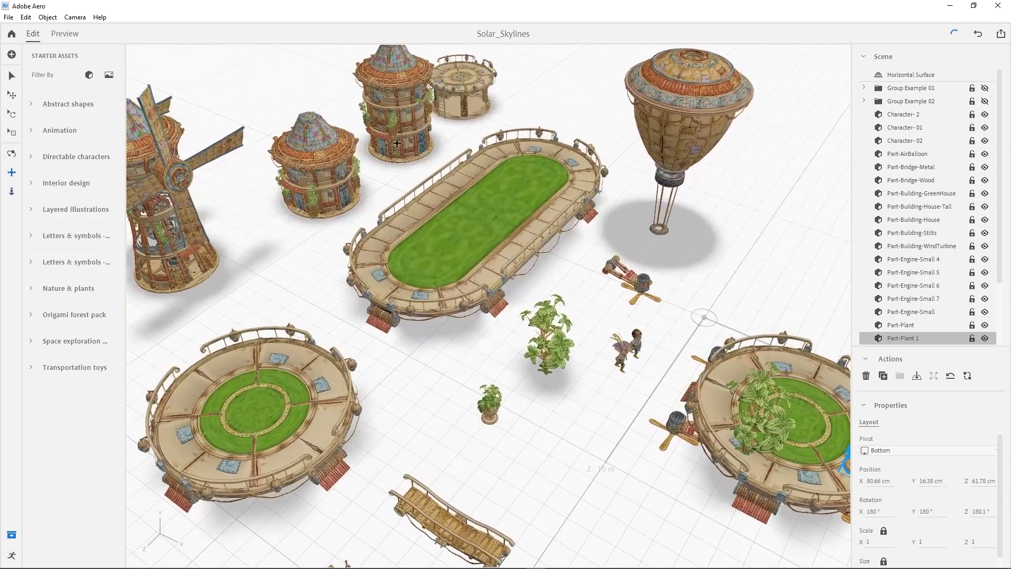
pyautogui.click(401, 110)
pyautogui.click(279, 174)
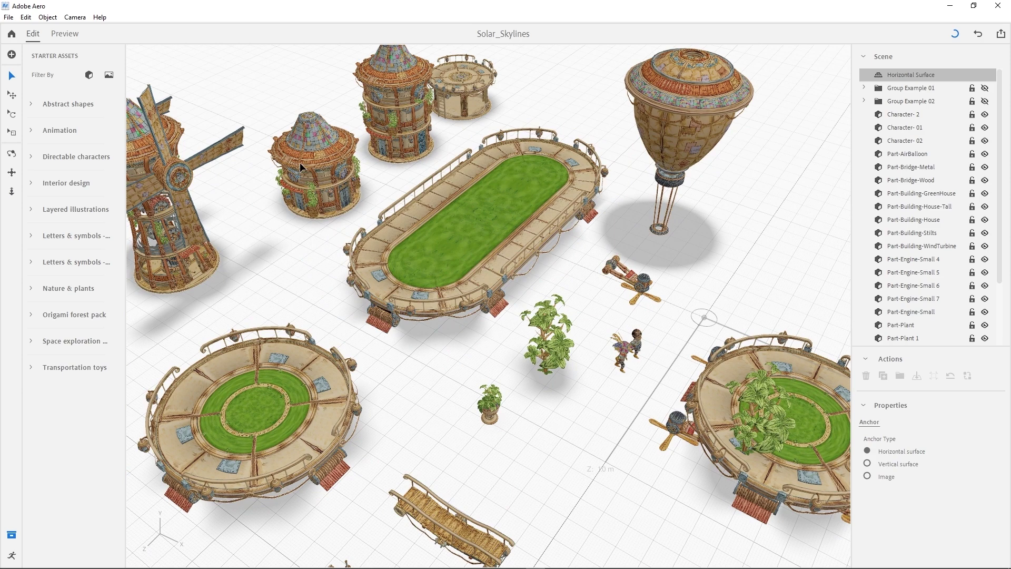
pyautogui.hotkey('ctrl', 'd')
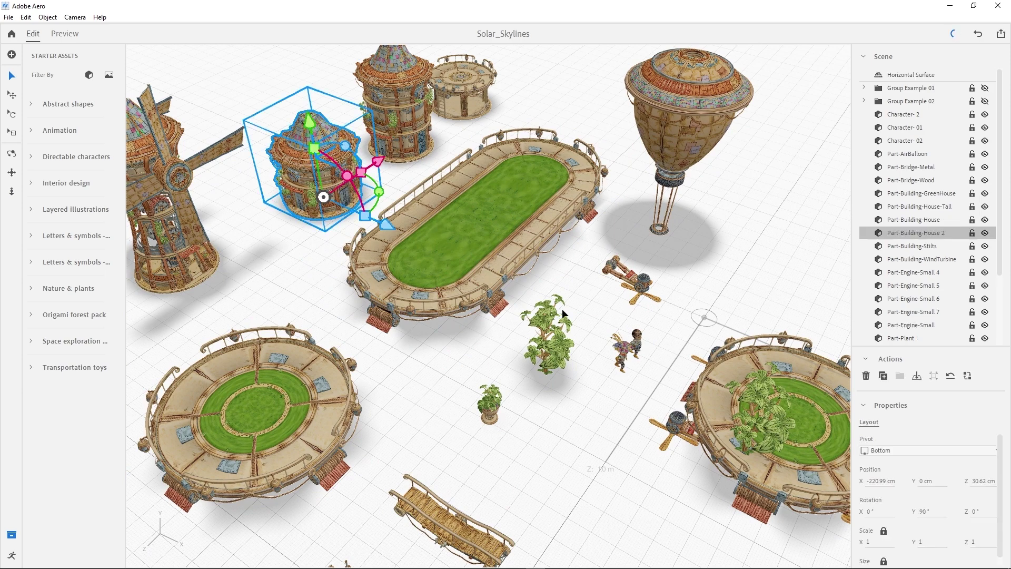
pyautogui.moveTo(602, 330); pyautogui.dragTo(316, 166, button='middle')
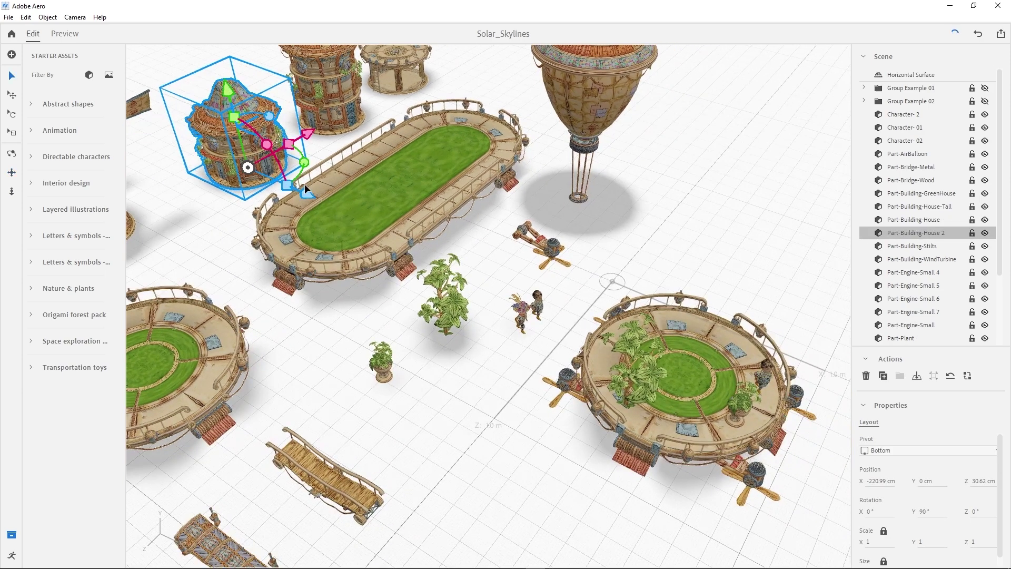
pyautogui.moveTo(243, 163); pyautogui.dragTo(688, 343)
# - Raise the house onto the deck and centre it at Z 40.59 cm, turned 49.6°
pyautogui.scroll(5, 689, 343)
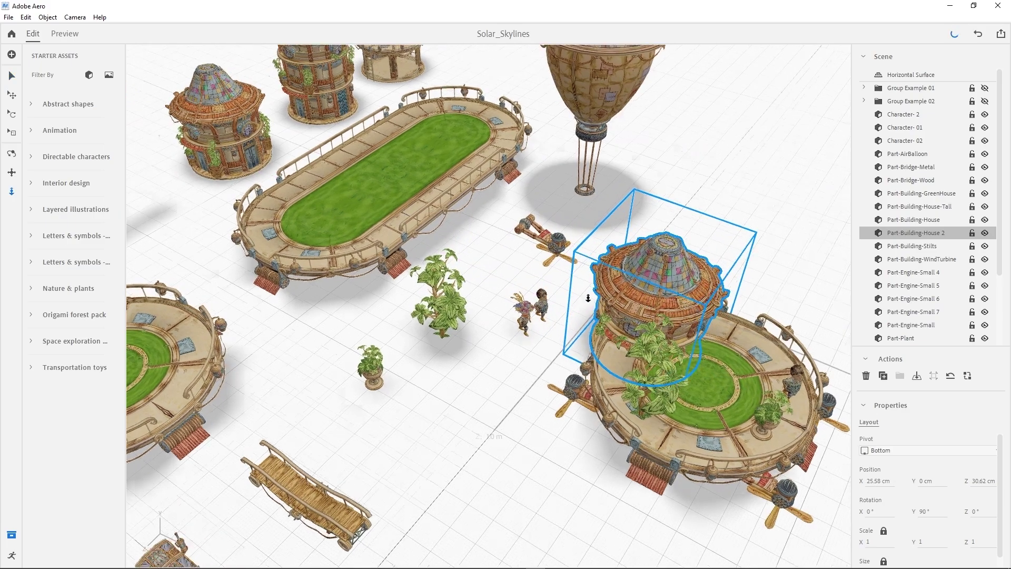
pyautogui.scroll(5, 445, 257)
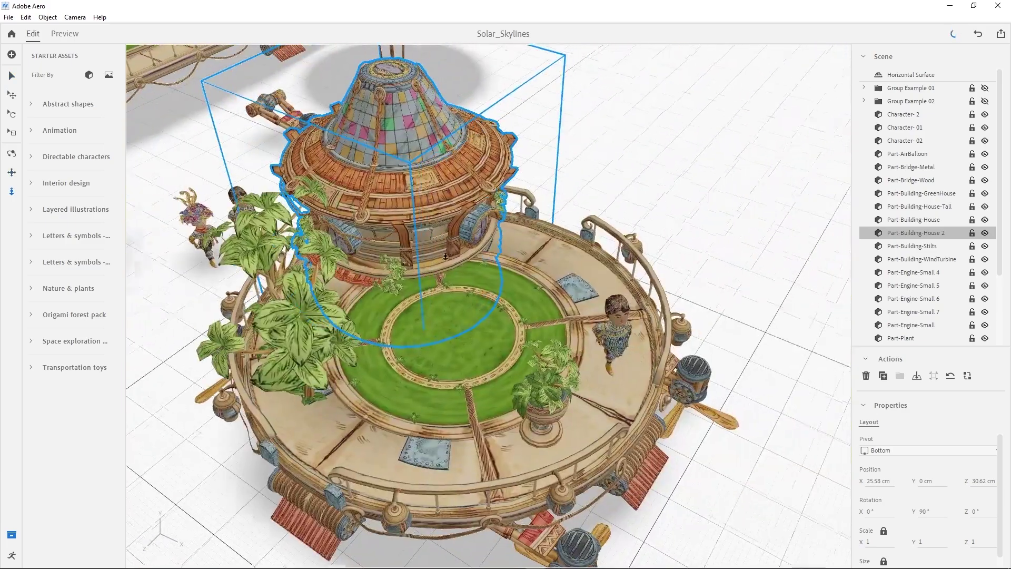
pyautogui.scroll(-3, 445, 257)
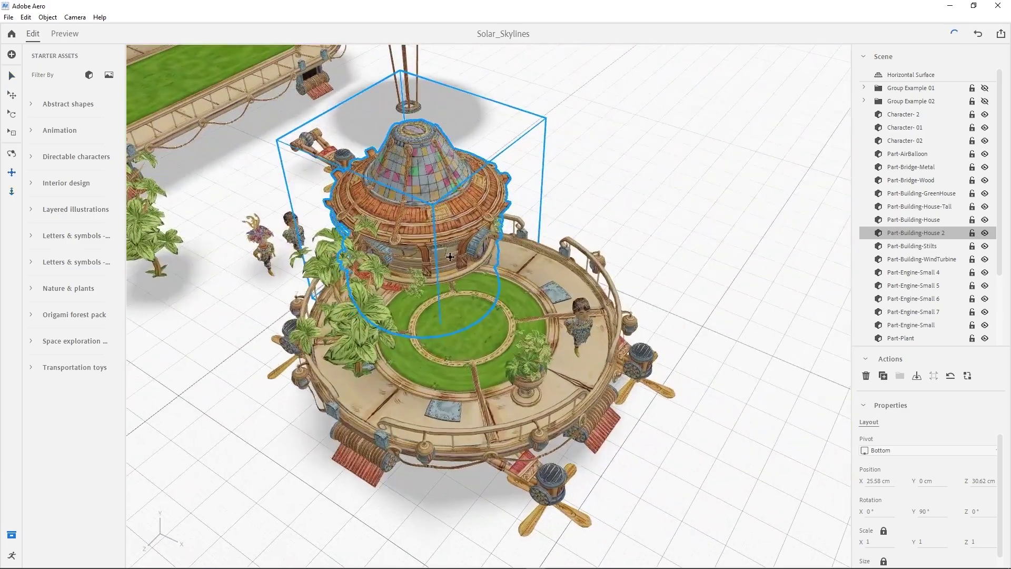
pyautogui.moveTo(427, 283)
pyautogui.mouseDown()
pyautogui.moveTo(414, 169)
pyautogui.moveTo(432, 181)
pyautogui.moveTo(430, 170)
pyautogui.mouseUp()
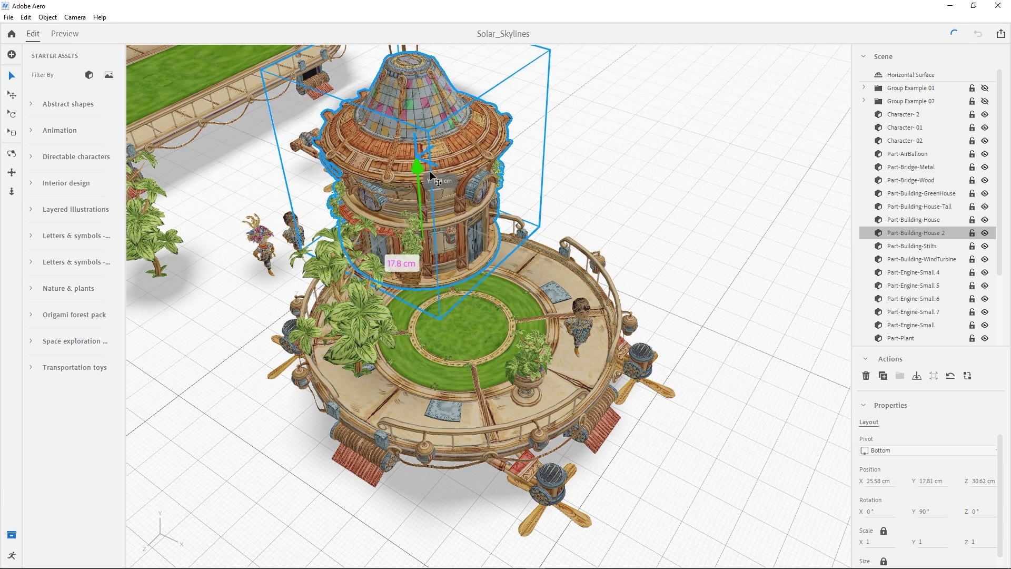
pyautogui.moveTo(426, 286)
pyautogui.mouseDown()
pyautogui.moveTo(428, 270)
pyautogui.moveTo(457, 269)
pyautogui.moveTo(457, 282)
pyautogui.moveTo(508, 295)
pyautogui.moveTo(497, 303)
pyautogui.mouseUp()
pyautogui.moveTo(662, 282); pyautogui.dragTo(645, 304, button='middle')
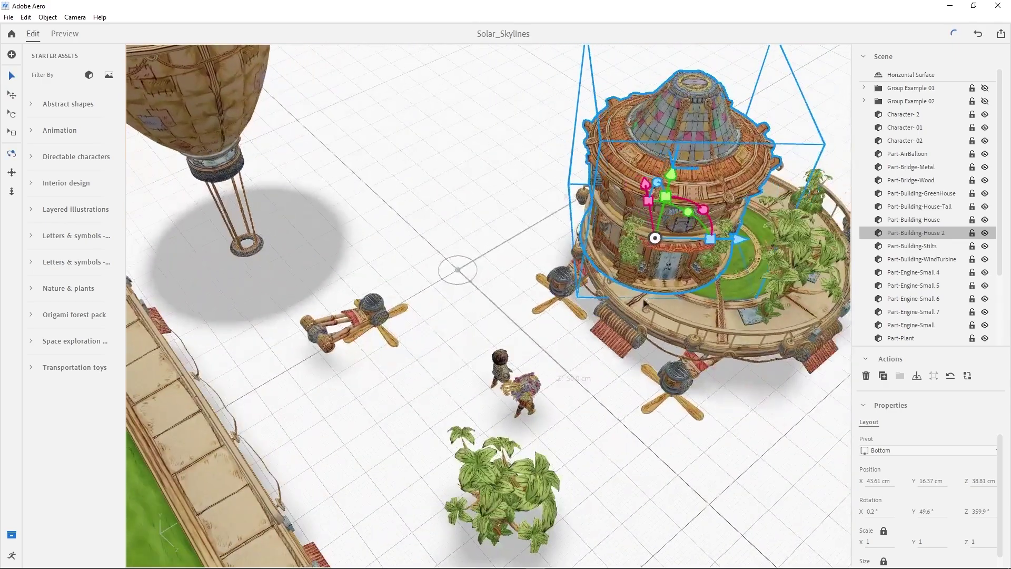
pyautogui.moveTo(733, 240); pyautogui.dragTo(742, 245)
pyautogui.moveTo(742, 245)
pyautogui.mouseDown(button='middle')
pyautogui.moveTo(564, 302)
pyautogui.moveTo(428, 263)
pyautogui.moveTo(498, 252)
pyautogui.moveTo(530, 267)
pyautogui.mouseUp(button='middle')
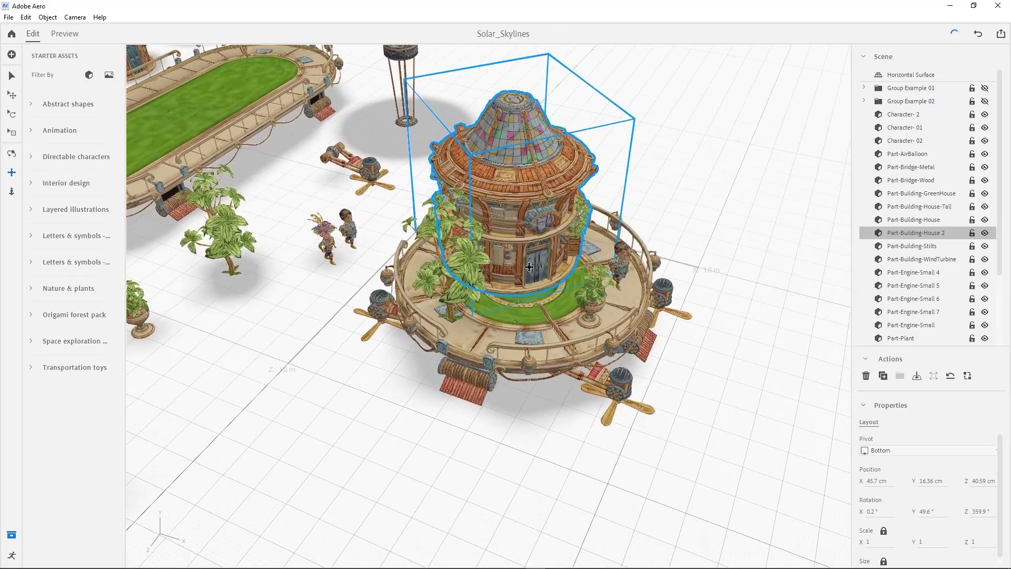
pyautogui.press('Escape')
# - Bring the bridges into view and frame the wooden bridge close up
pyautogui.scroll(-5, 429, 343)
pyautogui.scroll(2, 428, 343)
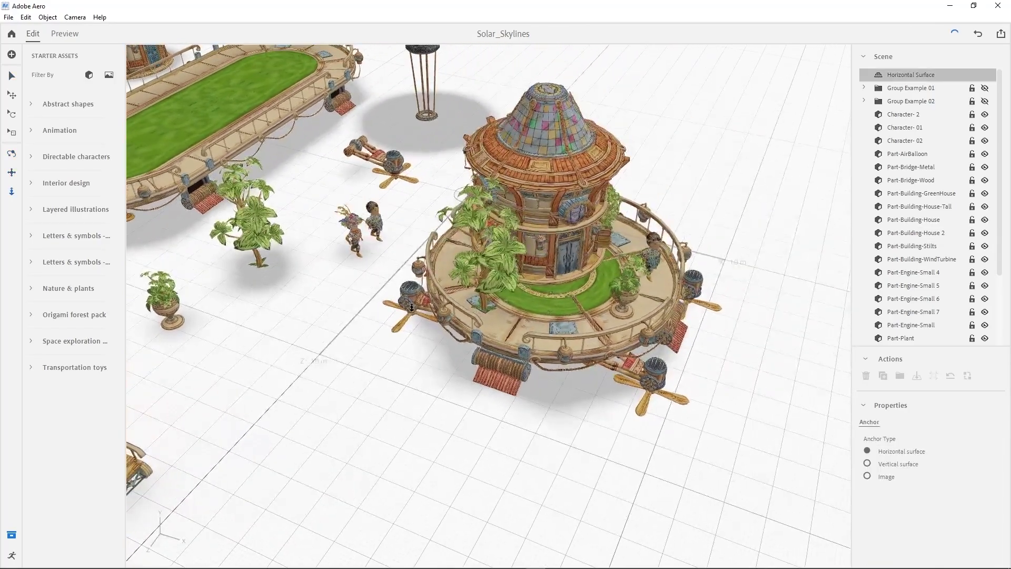
pyautogui.scroll(-2, 411, 343)
pyautogui.scroll(2, 411, 343)
pyautogui.moveTo(320, 414)
pyautogui.mouseDown(button='middle')
pyautogui.moveTo(472, 323)
pyautogui.moveTo(535, 325)
pyautogui.mouseUp(button='middle')
pyautogui.click(393, 399)
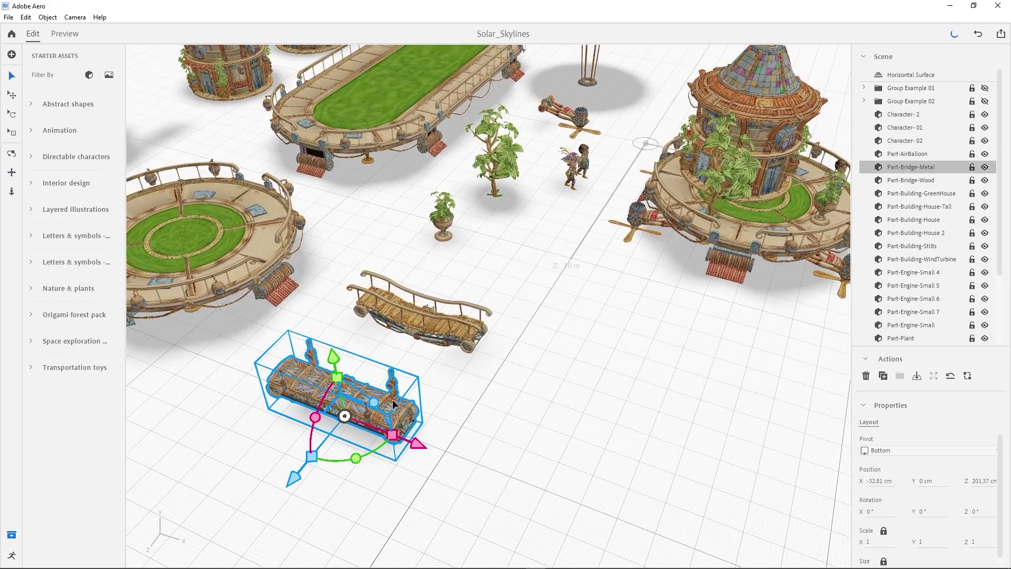
pyautogui.click(450, 321)
pyautogui.click(370, 415)
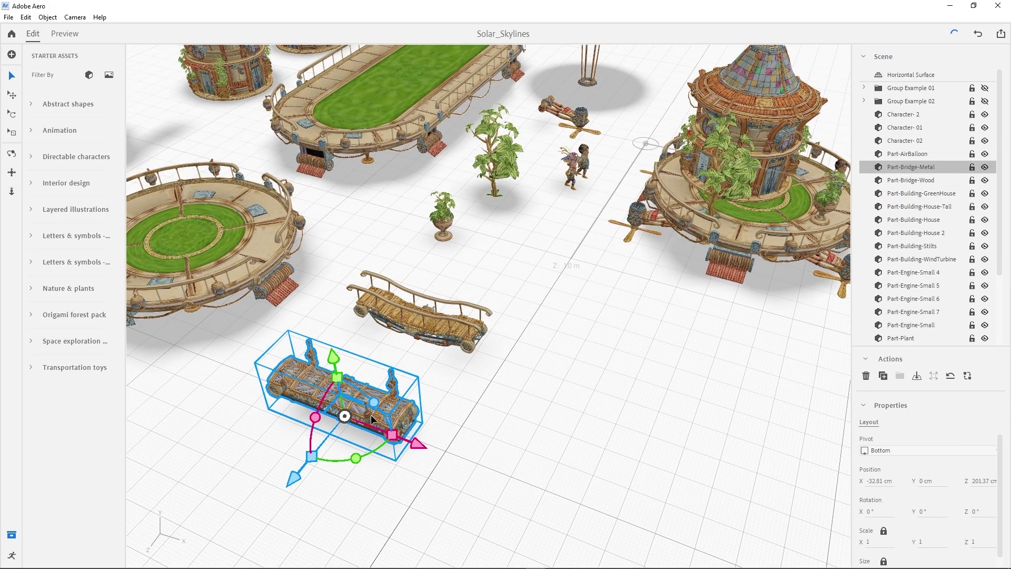
pyautogui.click(439, 316)
pyautogui.press('f')
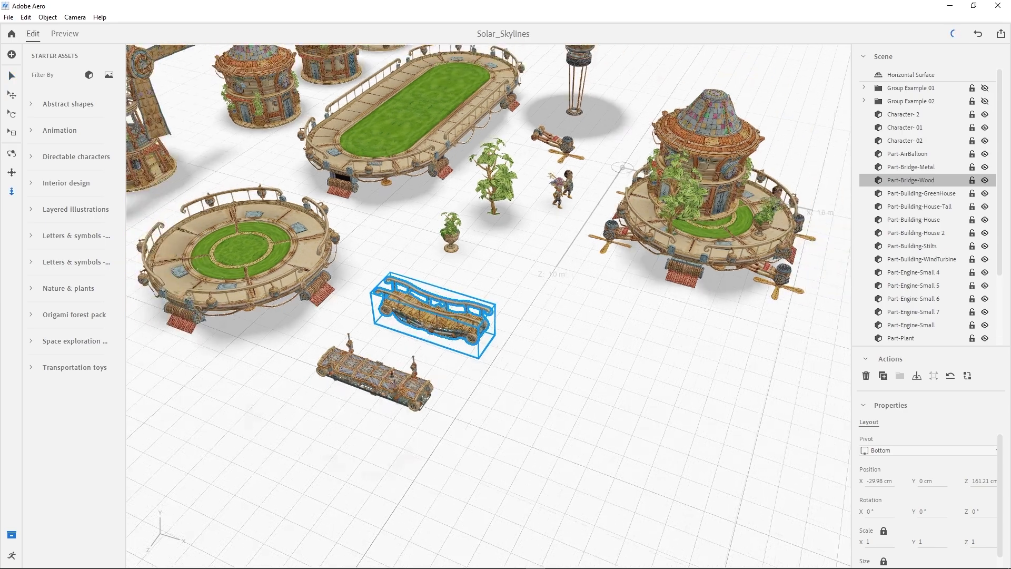
pyautogui.scroll(-5, 422, 314)
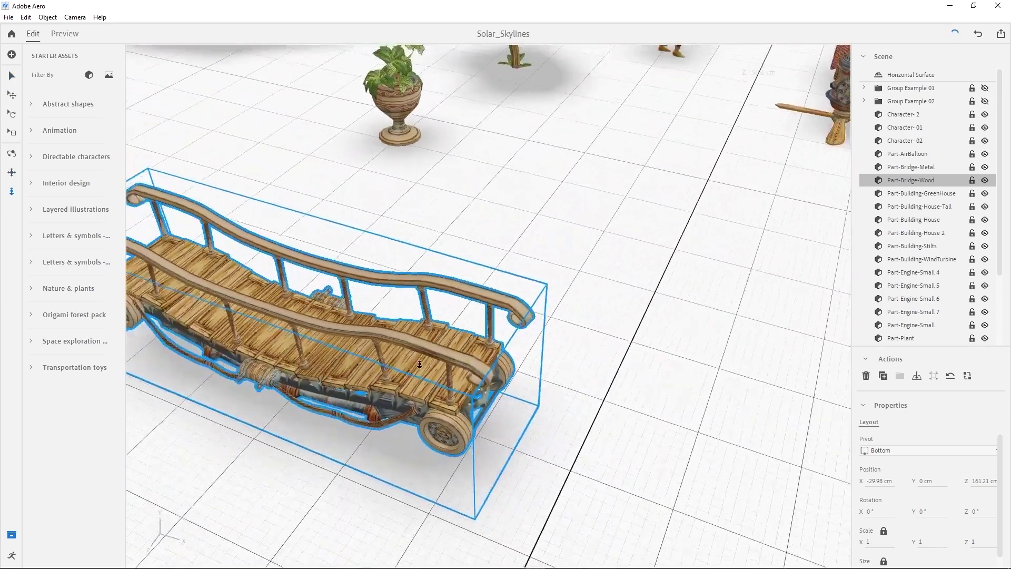
pyautogui.moveTo(423, 314)
pyautogui.mouseDown(button='middle')
pyautogui.moveTo(479, 317)
pyautogui.moveTo(390, 381)
pyautogui.mouseUp(button='middle')
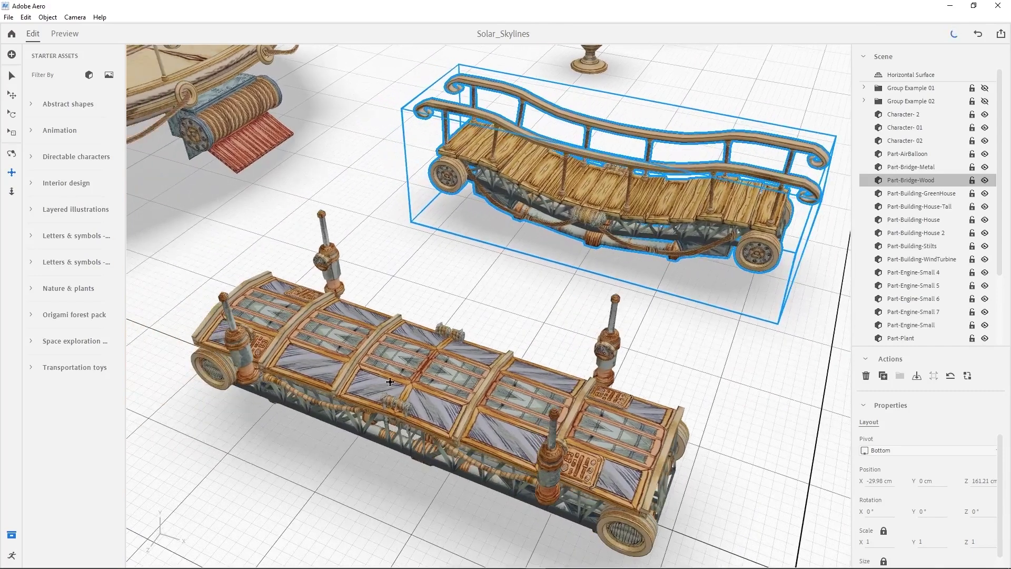
# - Pull back and reselect the wooden bridge, Part-Bridge-Wood
pyautogui.click(421, 373)
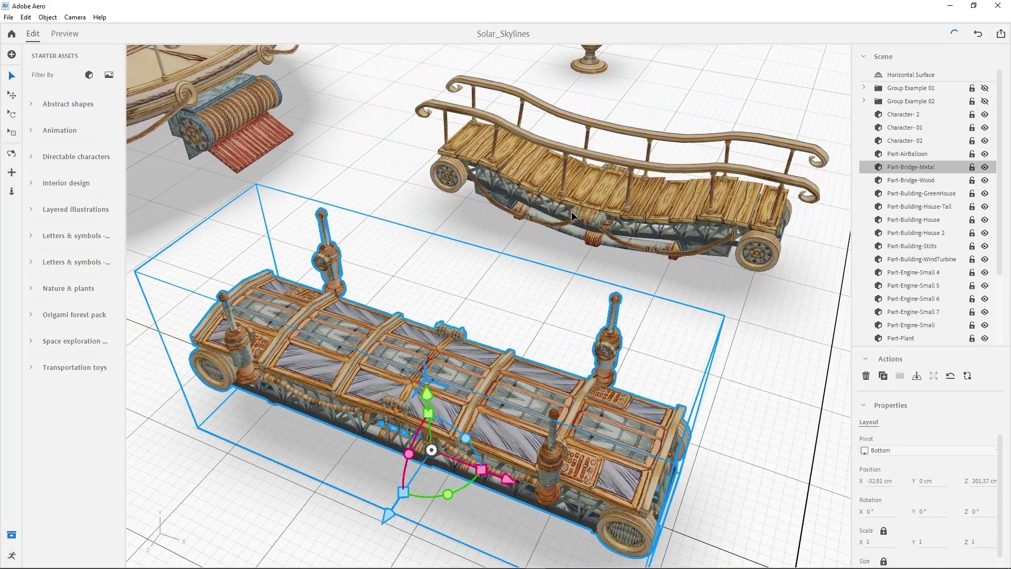
pyautogui.click(610, 177)
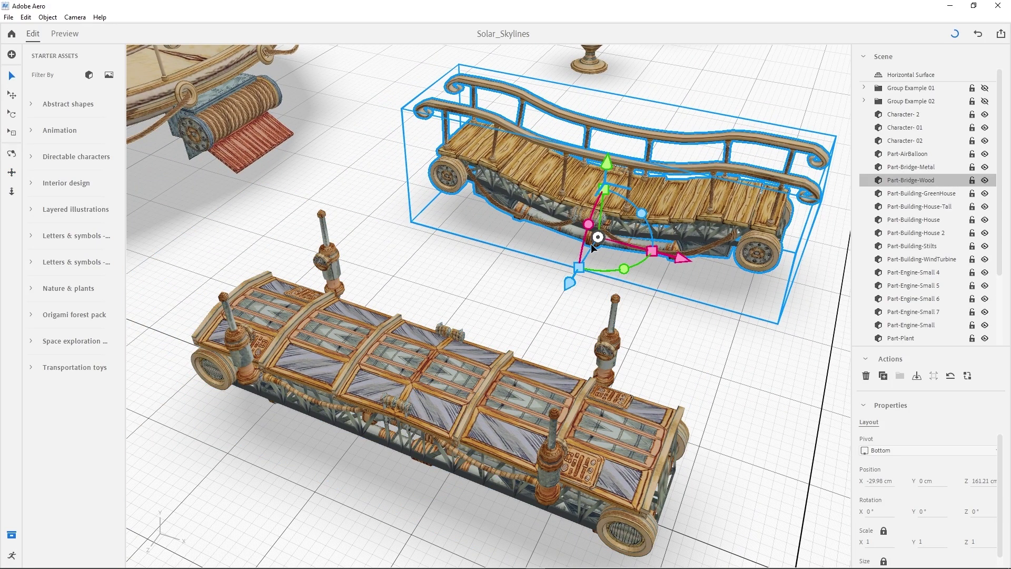
pyautogui.click(695, 148)
pyautogui.click(668, 208)
pyautogui.scroll(-5, 634, 220)
pyautogui.scroll(8, 739, 210)
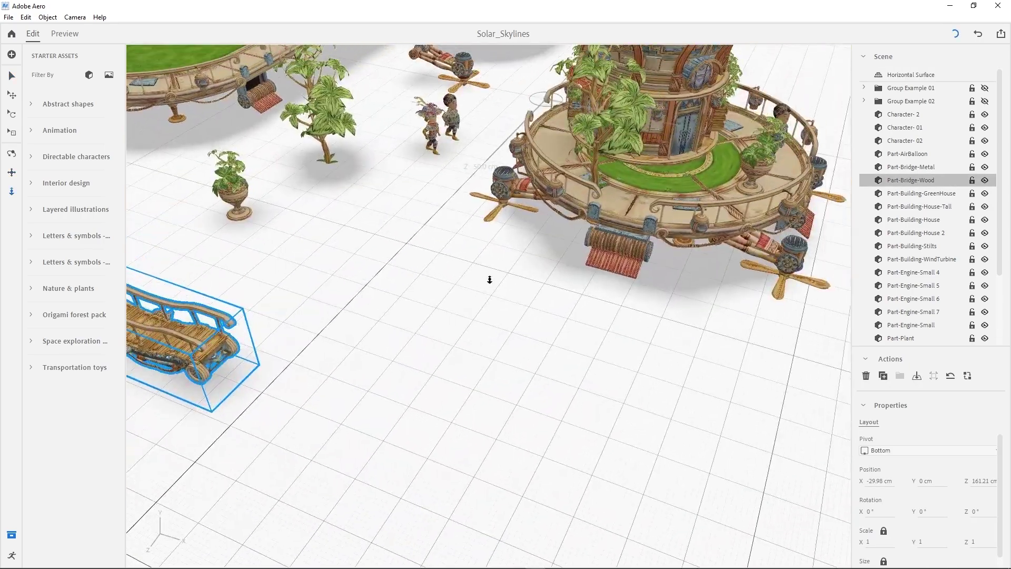
pyautogui.scroll(-5, 489, 280)
# - Duplicate the wooden bridge and fit the copy to the platform edge at Y 8.36, Z 52.17 cm
pyautogui.hotkey('ctrl', 'd')
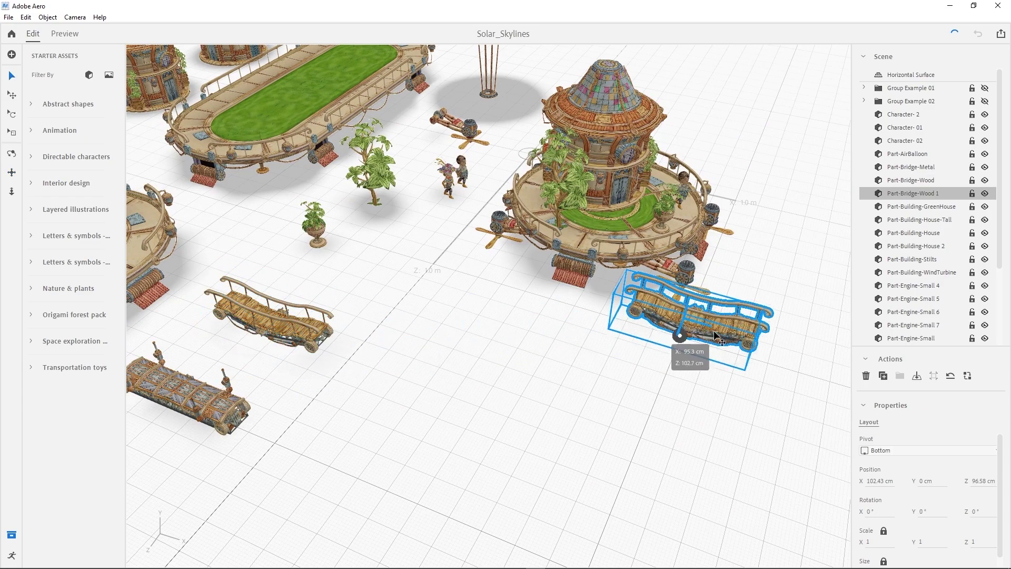
pyautogui.moveTo(279, 353); pyautogui.dragTo(774, 295)
pyautogui.scroll(5, 482, 340)
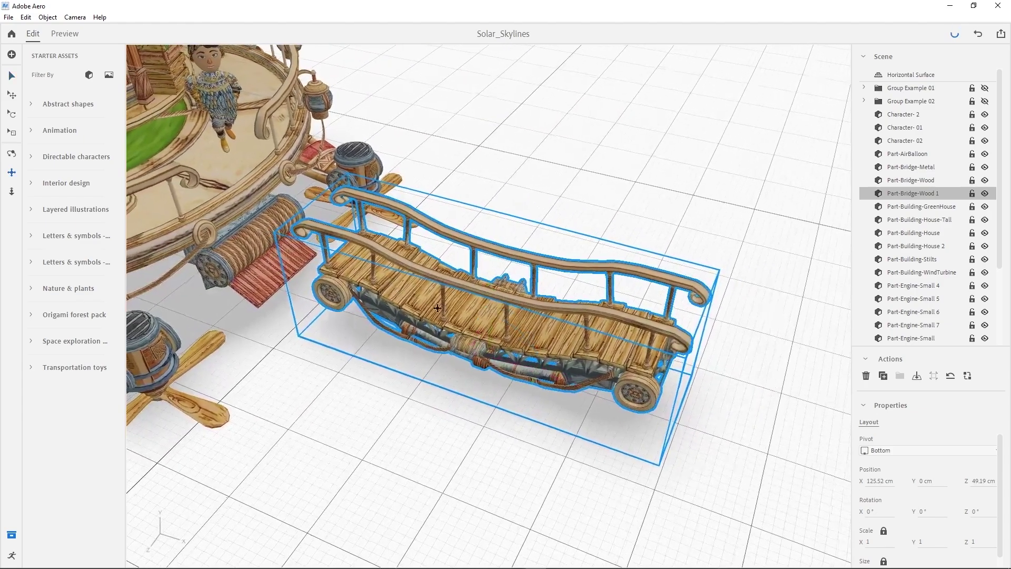
pyautogui.scroll(3, 481, 340)
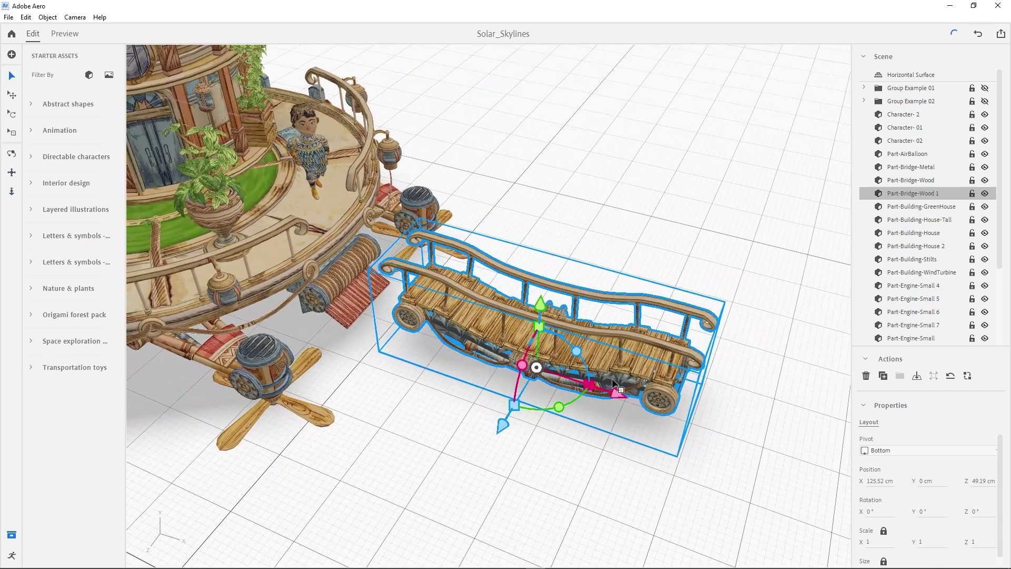
pyautogui.moveTo(599, 386); pyautogui.dragTo(543, 370)
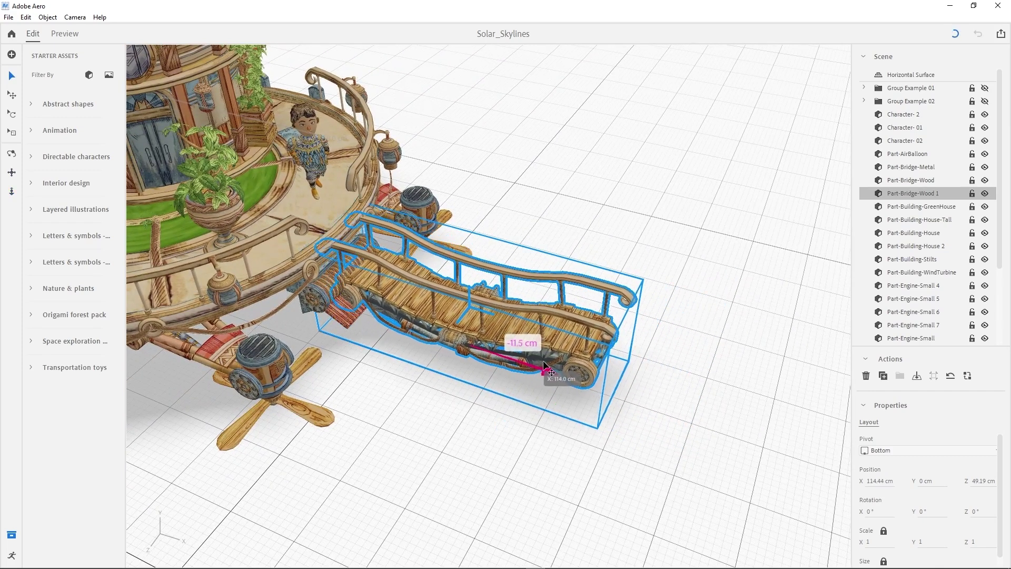
pyautogui.moveTo(472, 281); pyautogui.dragTo(472, 255)
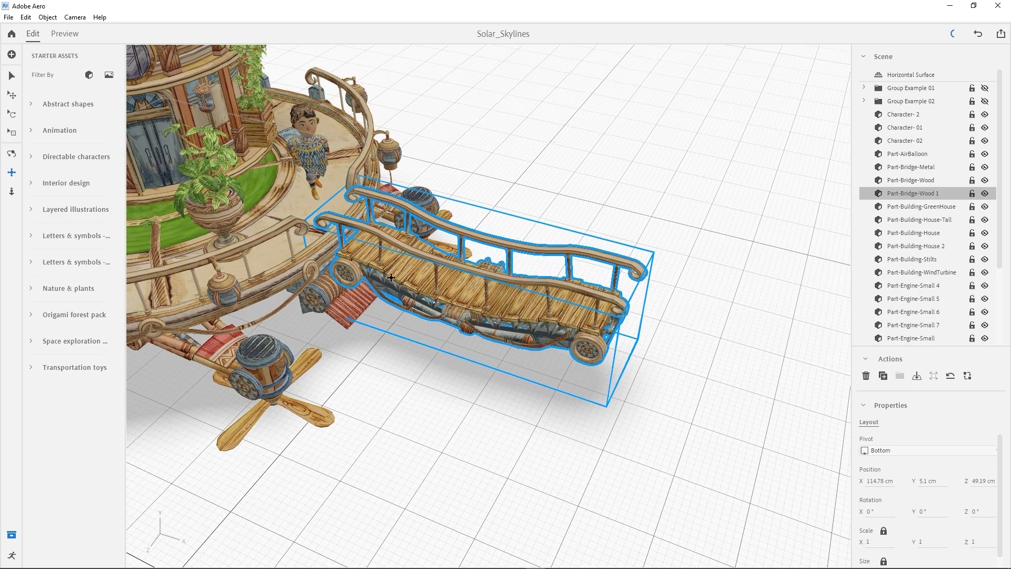
pyautogui.moveTo(274, 248)
pyautogui.mouseDown(button='middle')
pyautogui.moveTo(425, 271)
pyautogui.moveTo(497, 346)
pyautogui.moveTo(627, 300)
pyautogui.moveTo(458, 366)
pyautogui.mouseUp(button='middle')
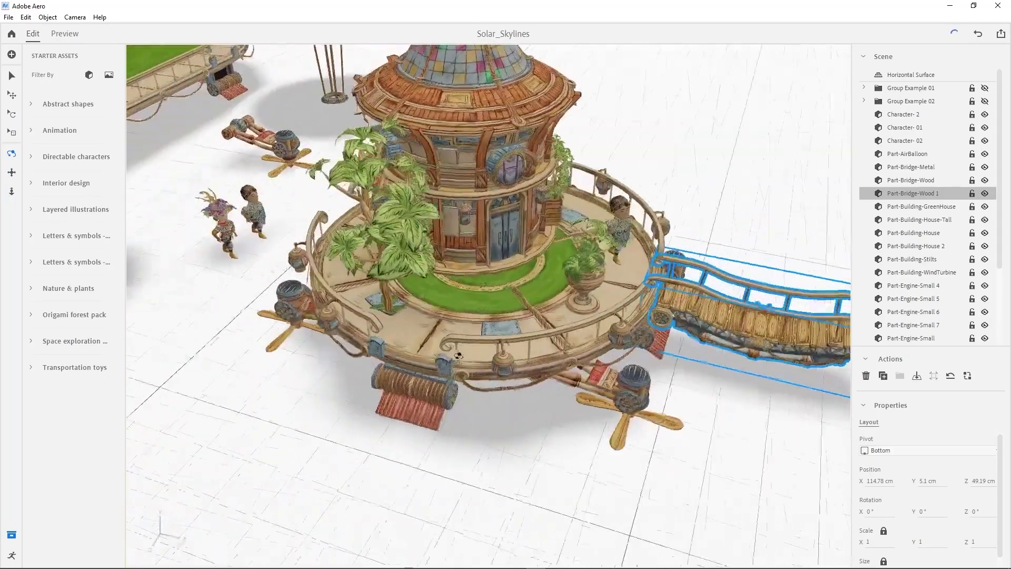
pyautogui.moveTo(532, 366)
pyautogui.mouseDown()
pyautogui.moveTo(426, 294)
pyautogui.moveTo(543, 337)
pyautogui.moveTo(556, 294)
pyautogui.mouseUp()
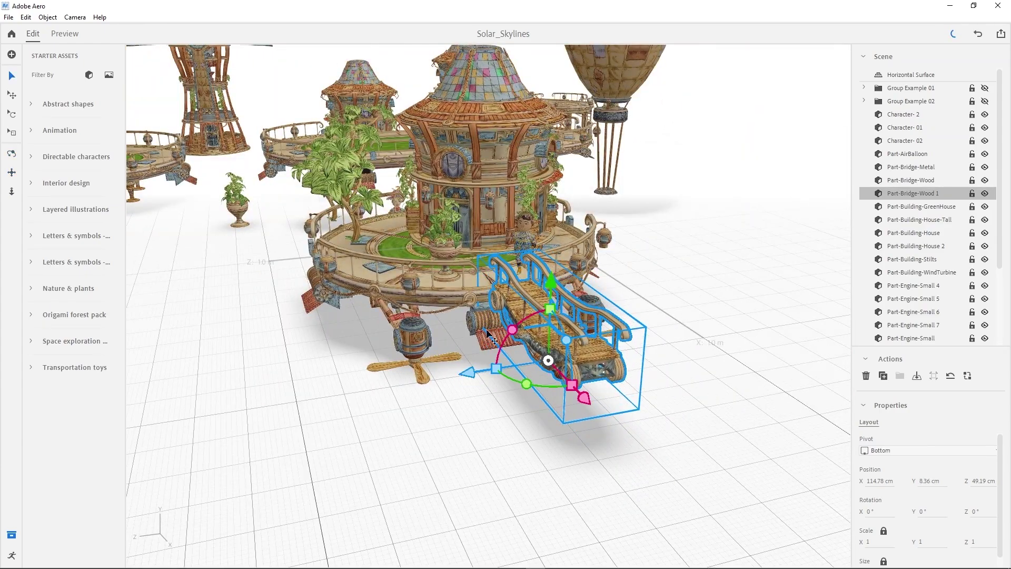
pyautogui.moveTo(473, 377)
pyautogui.mouseDown()
pyautogui.moveTo(460, 378)
pyautogui.moveTo(585, 372)
pyautogui.moveTo(517, 357)
pyautogui.mouseUp()
# - Marquee-select the small round platform with its house, bridge, engines, character and plants
pyautogui.click(497, 349)
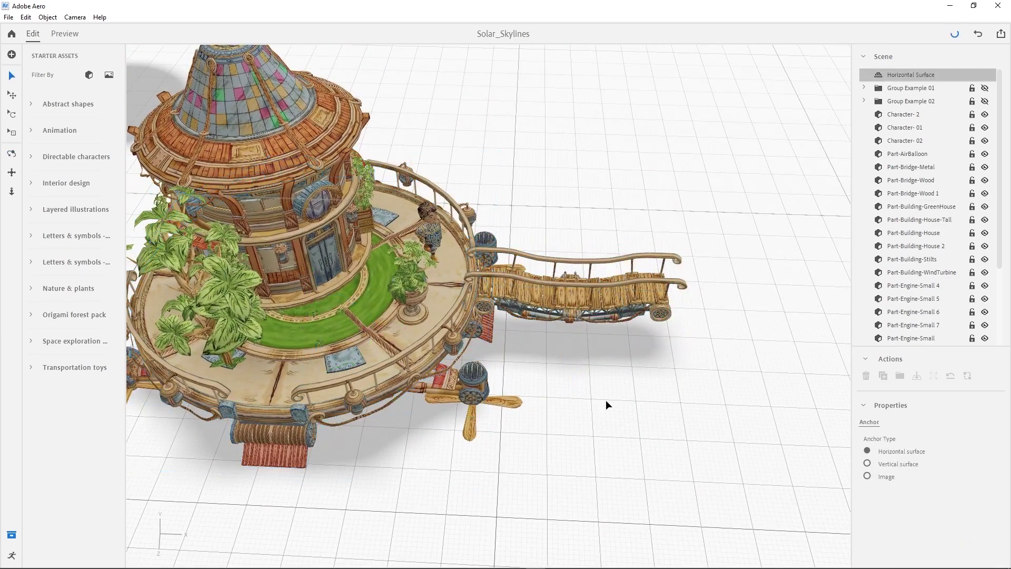
pyautogui.moveTo(605, 400)
pyautogui.mouseDown()
pyautogui.moveTo(500, 346)
pyautogui.moveTo(689, 305)
pyautogui.moveTo(514, 339)
pyautogui.moveTo(685, 307)
pyautogui.moveTo(624, 315)
pyautogui.moveTo(533, 375)
pyautogui.moveTo(643, 388)
pyautogui.moveTo(470, 341)
pyautogui.mouseUp()
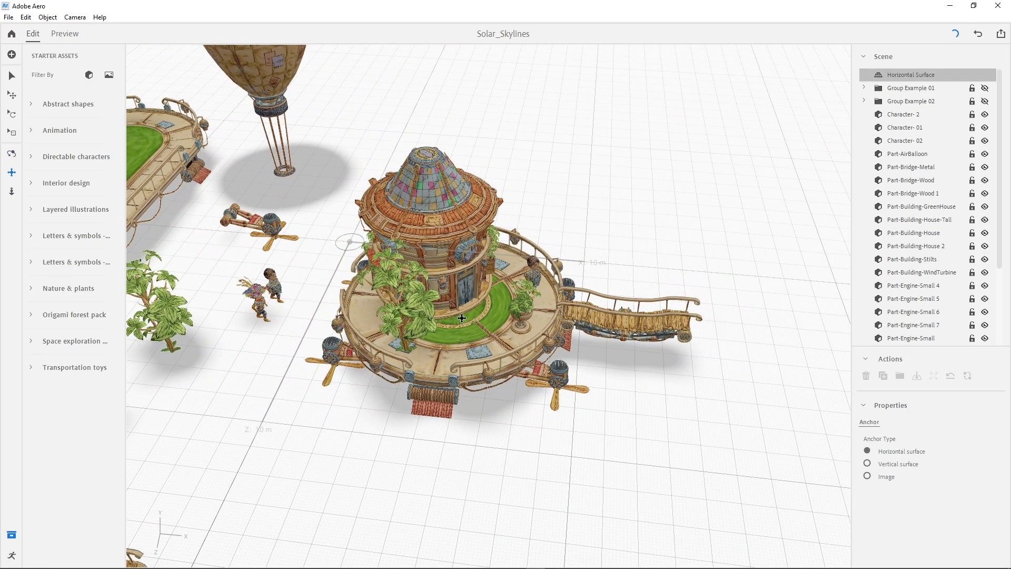
pyautogui.moveTo(462, 318); pyautogui.dragTo(475, 337)
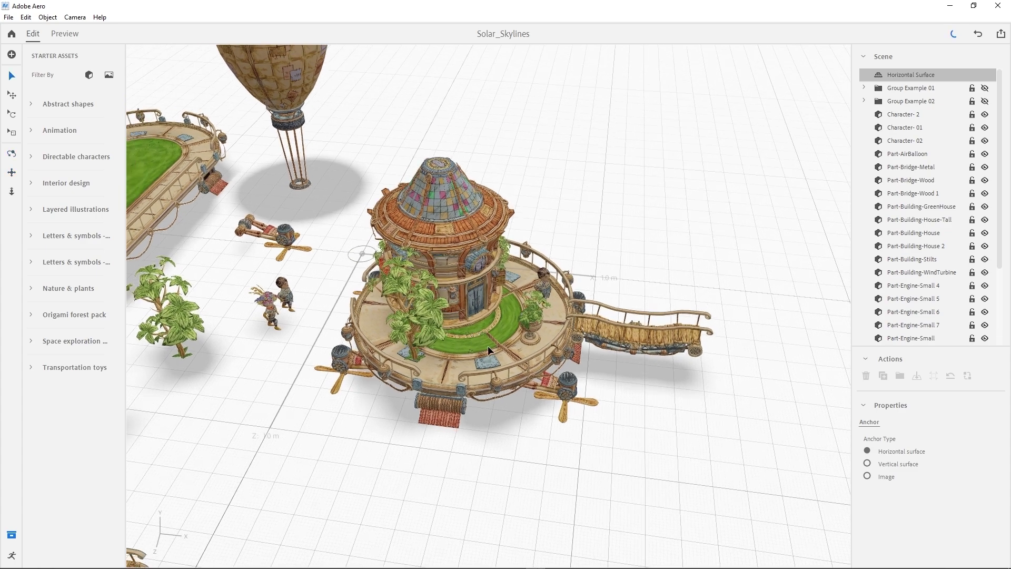
pyautogui.click(487, 345)
pyautogui.moveTo(510, 328)
pyautogui.mouseDown()
pyautogui.moveTo(472, 285)
pyautogui.moveTo(463, 119)
pyautogui.moveTo(476, 277)
pyautogui.mouseUp()
pyautogui.moveTo(461, 288)
pyautogui.mouseDown(button='right')
pyautogui.moveTo(498, 302)
pyautogui.moveTo(437, 278)
pyautogui.moveTo(352, 211)
pyautogui.mouseUp(button='right')
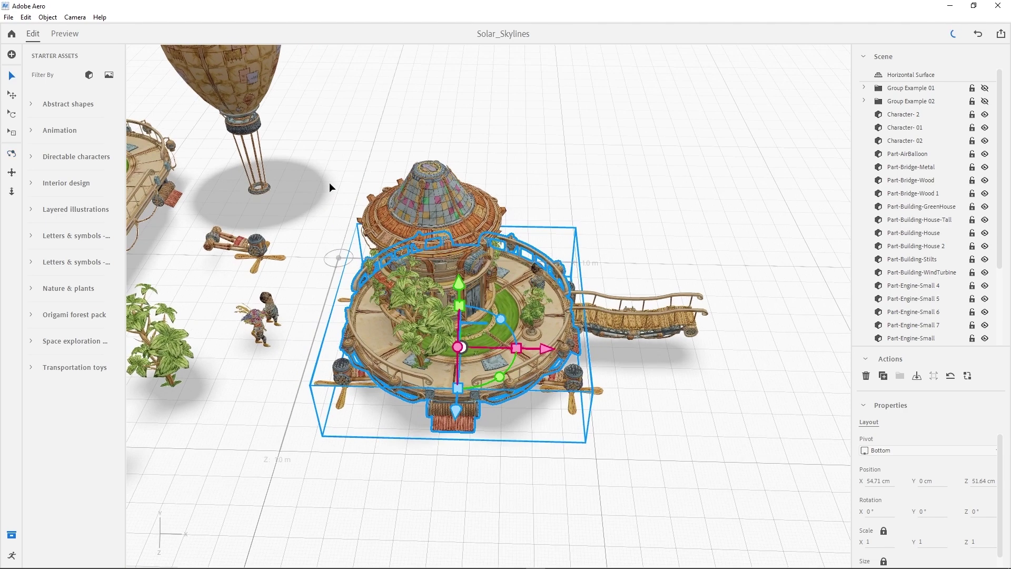
pyautogui.moveTo(330, 182); pyautogui.dragTo(700, 457)
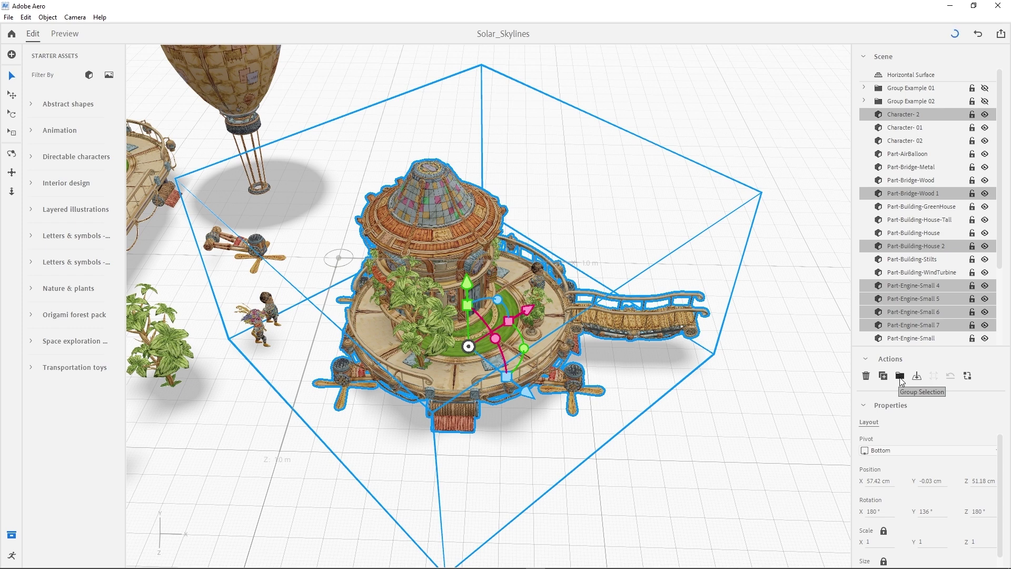
# - Group the selection as Group-Small-Platform and set the group at Y −0.03 cm
pyautogui.click(900, 377)
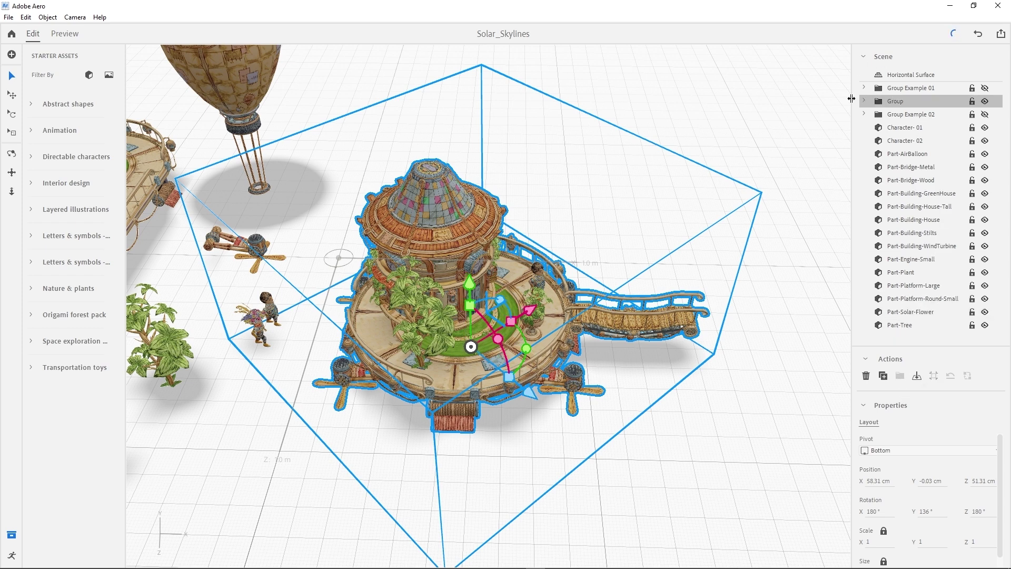
pyautogui.click(893, 100)
pyautogui.moveTo(655, 304); pyautogui.dragTo(604, 300, button='right')
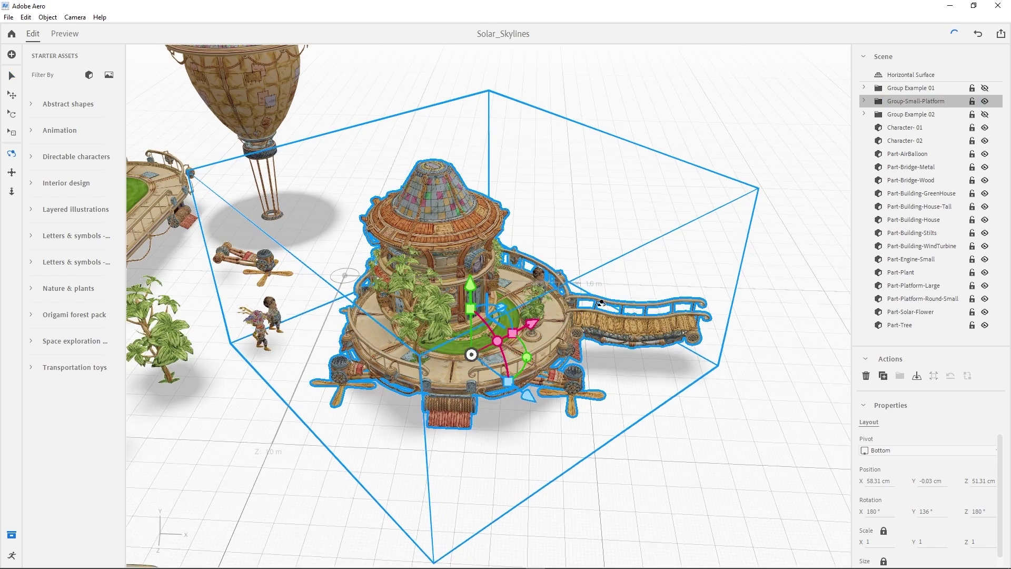
pyautogui.click(892, 116)
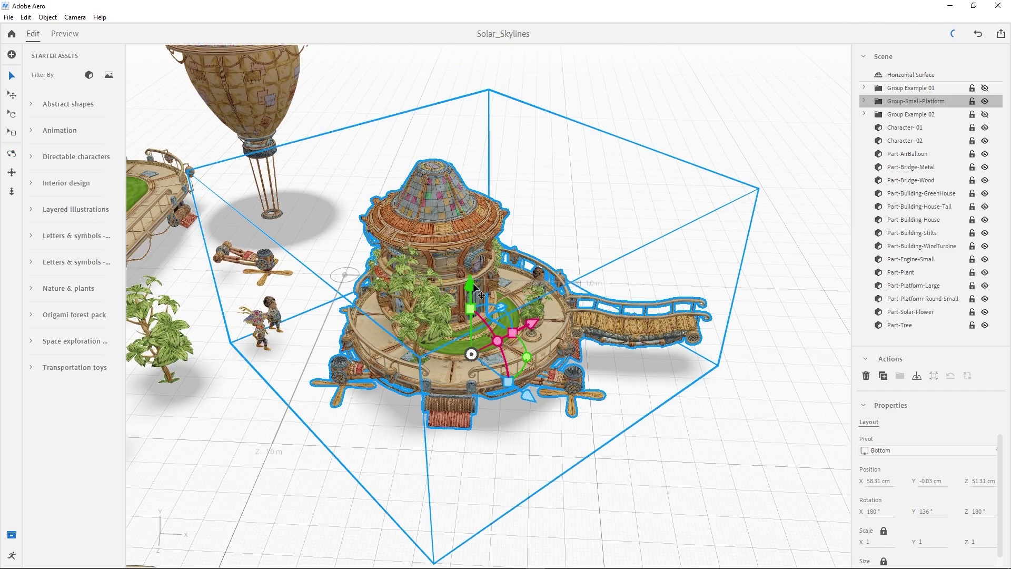
pyautogui.moveTo(474, 284)
pyautogui.mouseDown()
pyautogui.moveTo(482, 208)
pyautogui.moveTo(470, 173)
pyautogui.moveTo(469, 253)
pyautogui.mouseUp()
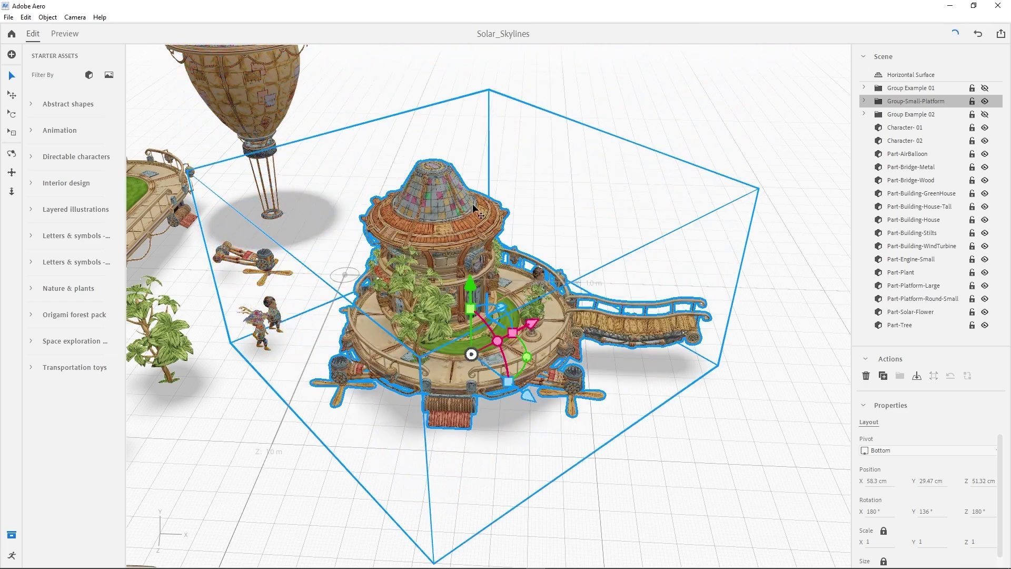
# - Expand Group-Small-Platform, check its pieces, and select the whole group
pyautogui.click(864, 101)
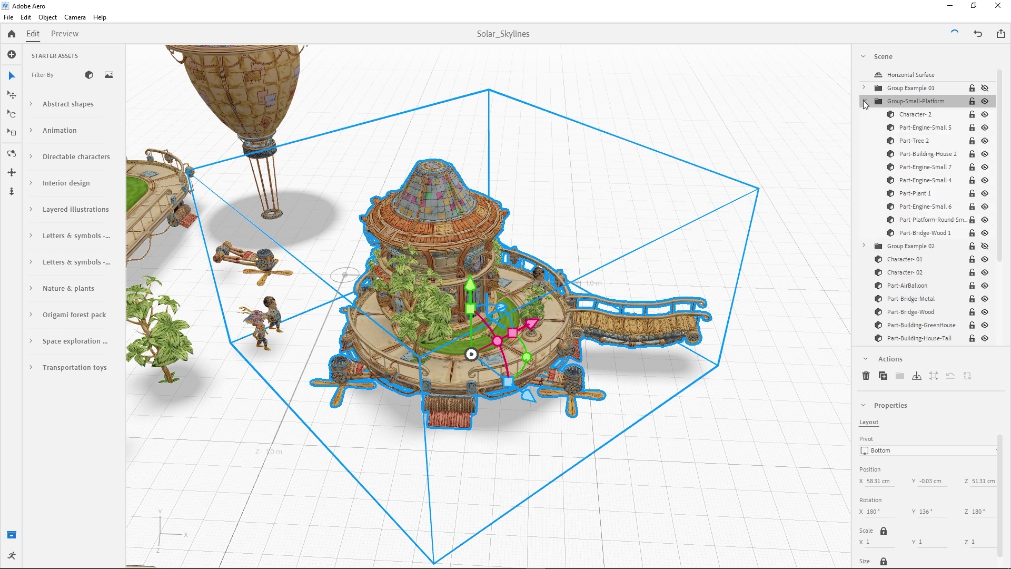
pyautogui.click(902, 115)
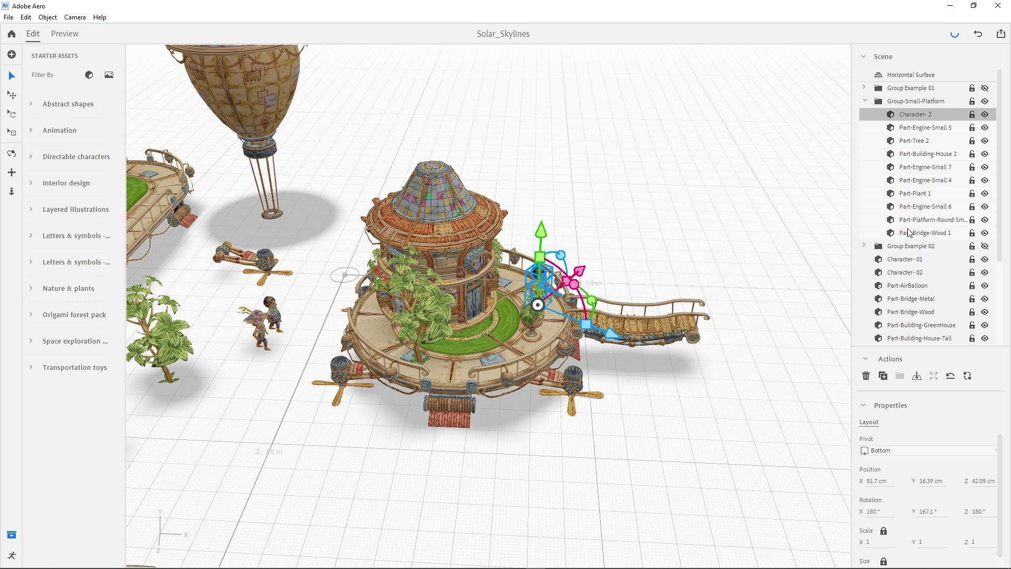
pyautogui.click(911, 232)
pyautogui.click(911, 180)
pyautogui.click(913, 140)
pyautogui.click(910, 113)
pyautogui.keyDown('shift'); pyautogui.click(914, 234); pyautogui.keyUp('shift')
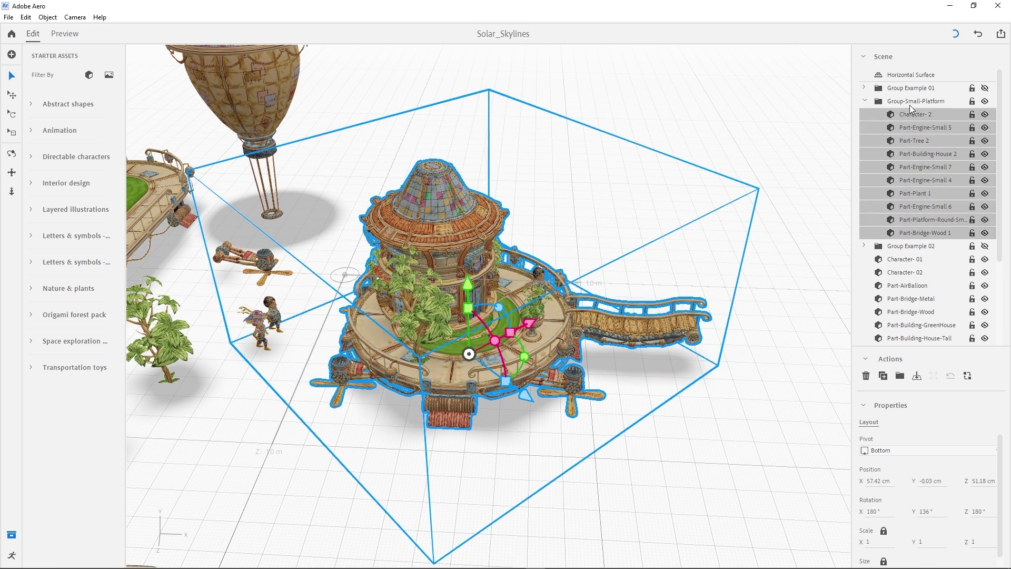
pyautogui.click(900, 115)
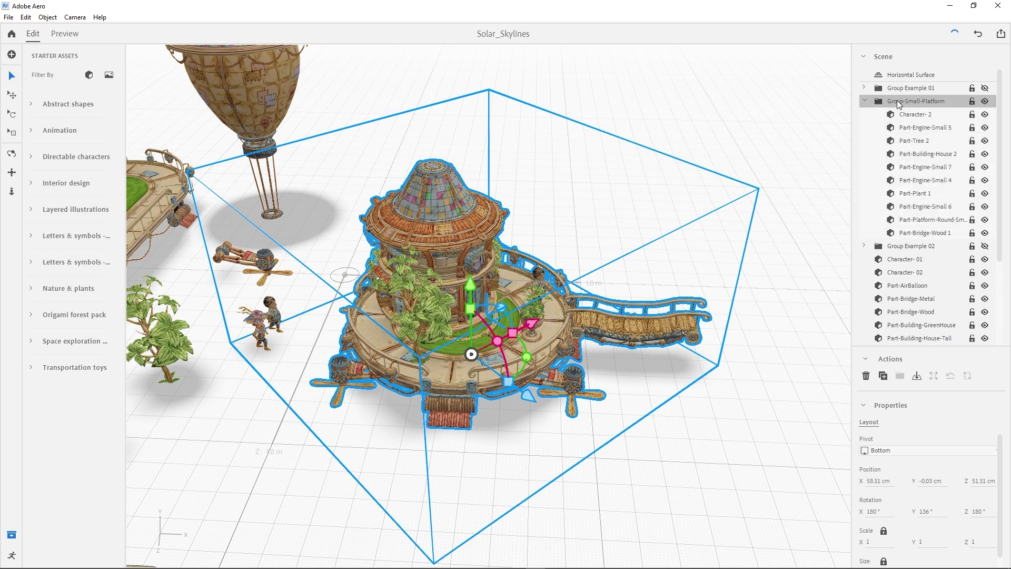
pyautogui.click(911, 117)
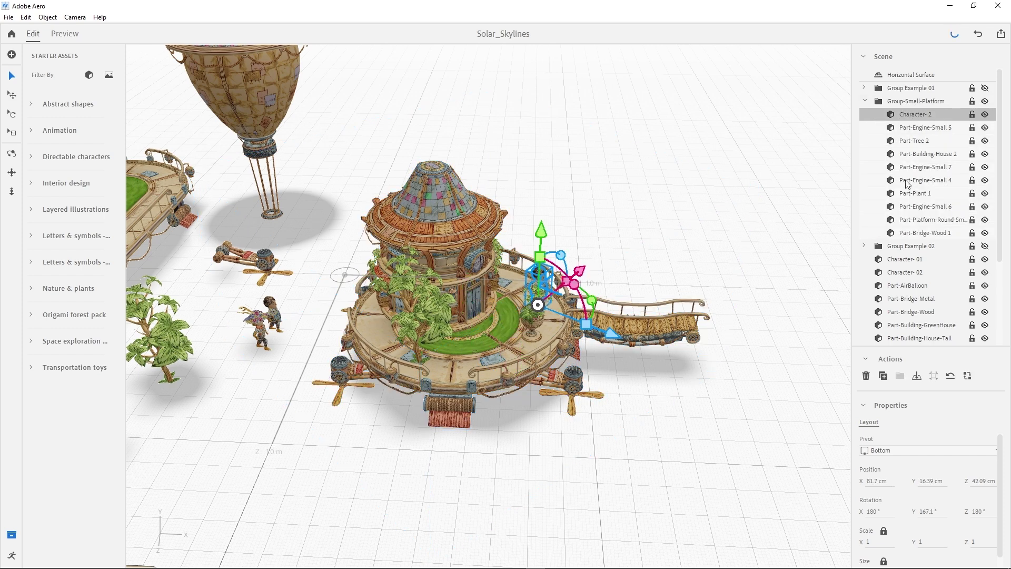
pyautogui.click(910, 232)
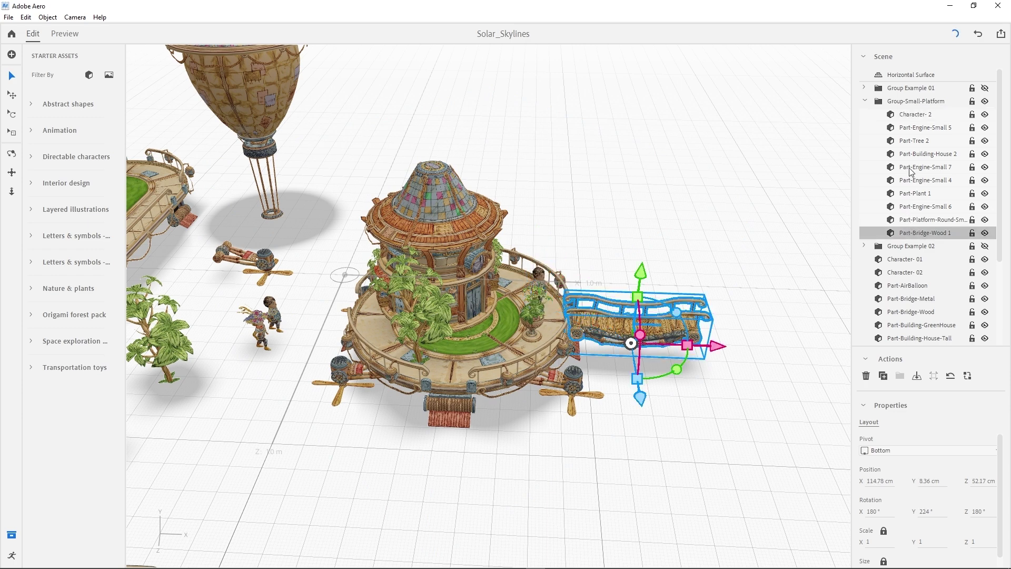
pyautogui.click(911, 115)
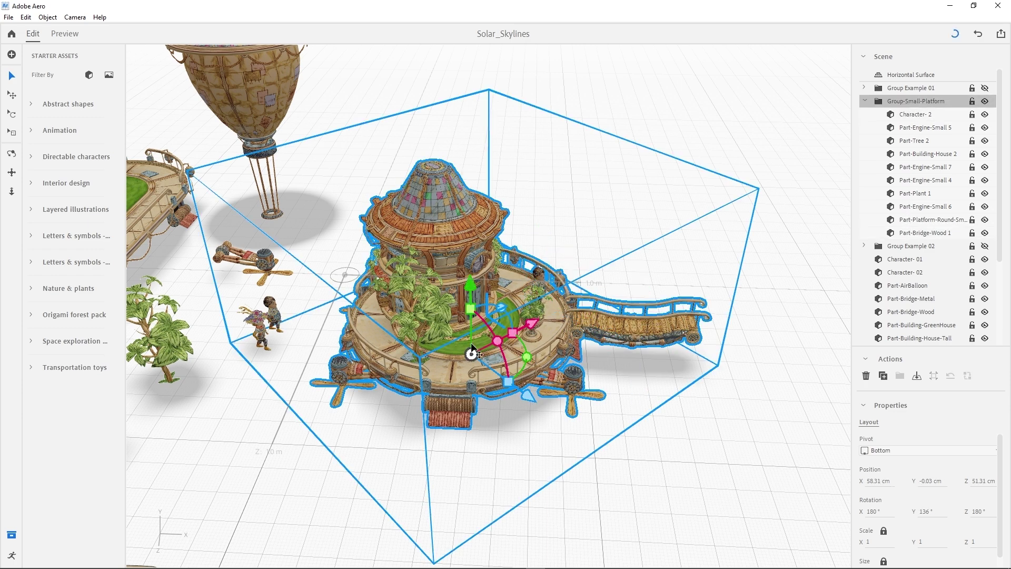
# - Shift the platform group right and reselect Group-Small-Platform
pyautogui.moveTo(472, 352)
pyautogui.mouseDown()
pyautogui.moveTo(560, 291)
pyautogui.moveTo(559, 187)
pyautogui.moveTo(575, 244)
pyautogui.moveTo(558, 286)
pyautogui.mouseUp()
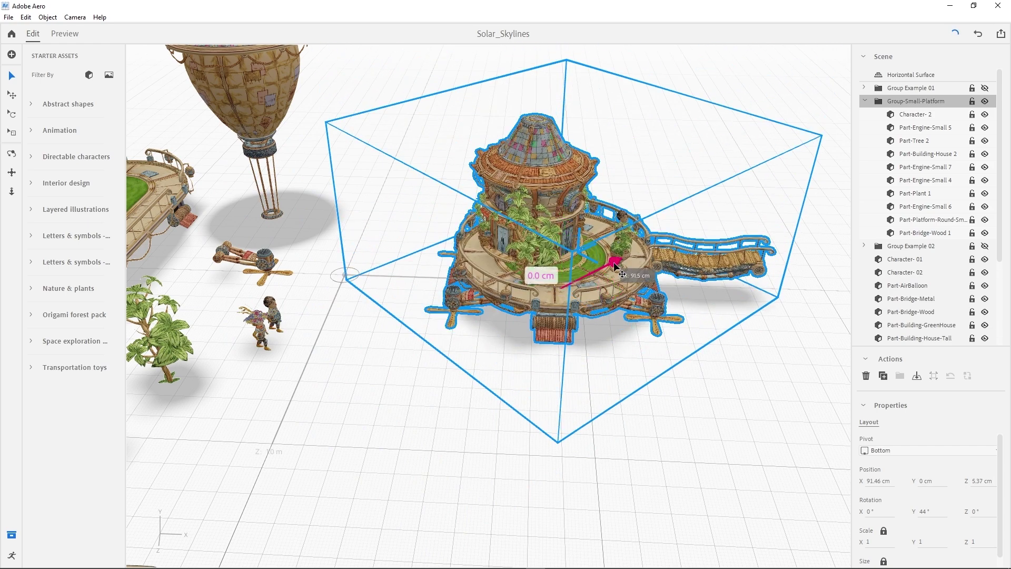
pyautogui.click(913, 141)
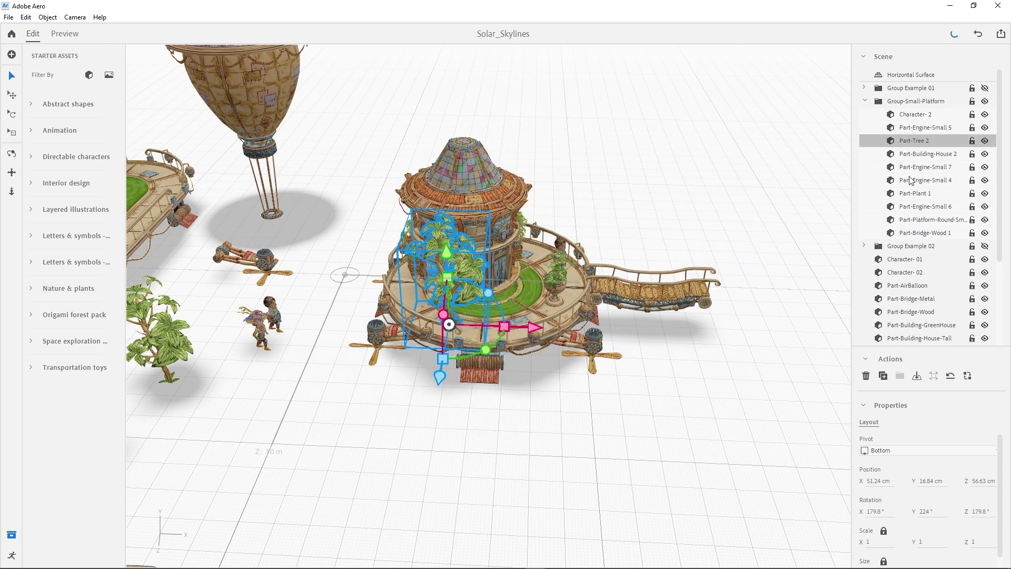
pyautogui.click(910, 180)
pyautogui.keyDown('shift'); pyautogui.click(914, 128); pyautogui.keyUp('shift')
pyautogui.click(915, 101)
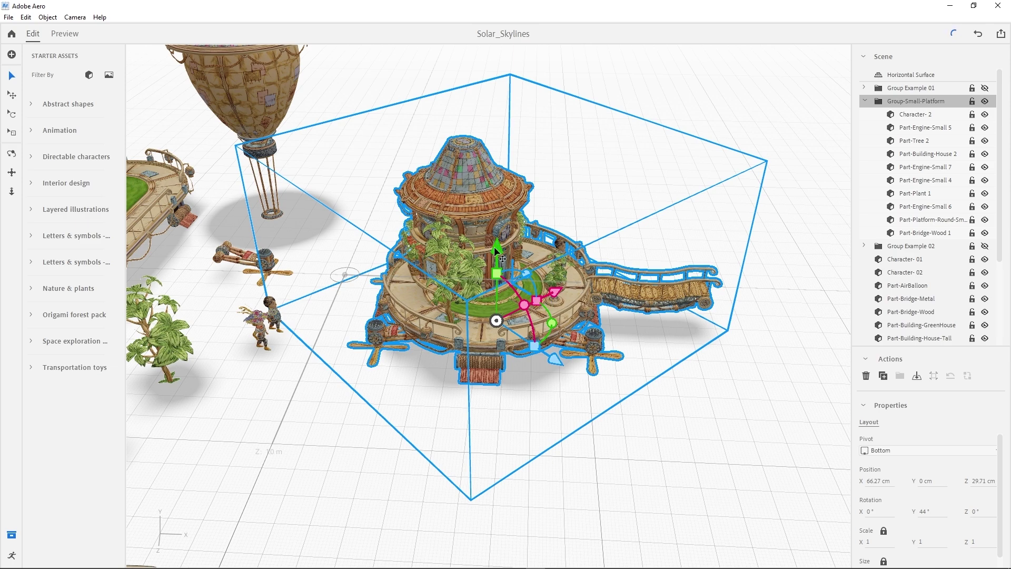
# - Lift the group to Y 42.94 cm so it floats at X 66.27, Z 29.71 cm
pyautogui.moveTo(494, 247); pyautogui.dragTo(498, 226)
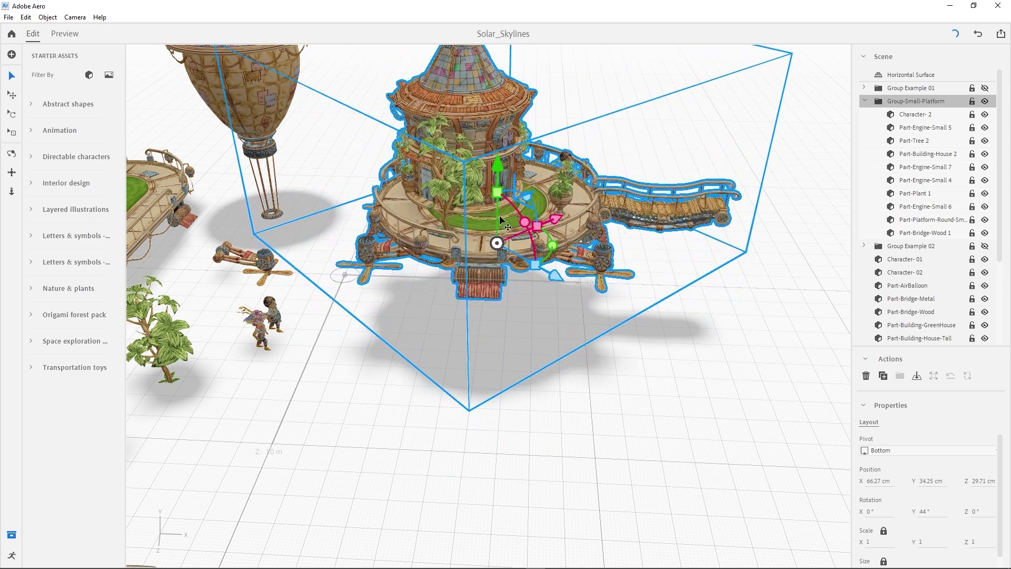
pyautogui.moveTo(549, 219); pyautogui.dragTo(504, 201, button='right')
pyautogui.moveTo(500, 258); pyautogui.dragTo(498, 211)
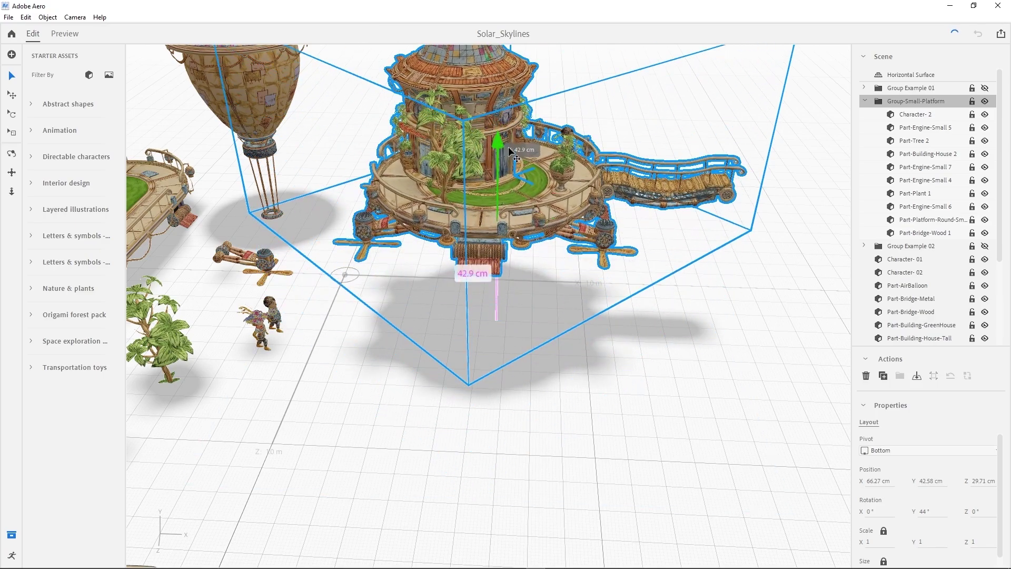
pyautogui.moveTo(498, 210)
pyautogui.mouseDown(button='right')
pyautogui.moveTo(459, 212)
pyautogui.moveTo(538, 224)
pyautogui.mouseUp(button='right')
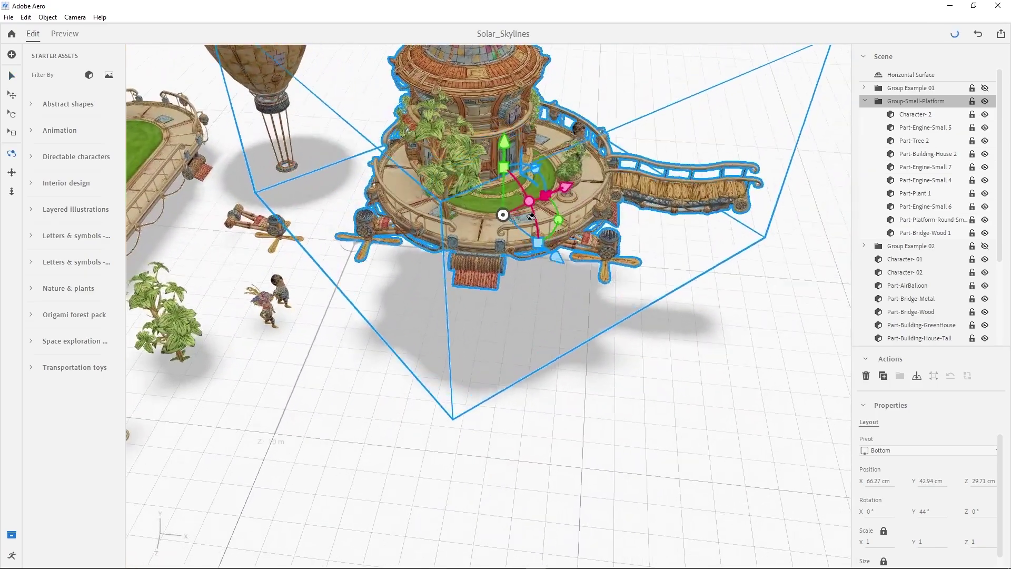
pyautogui.scroll(-5, 573, 229)
pyautogui.scroll(-3, 593, 210)
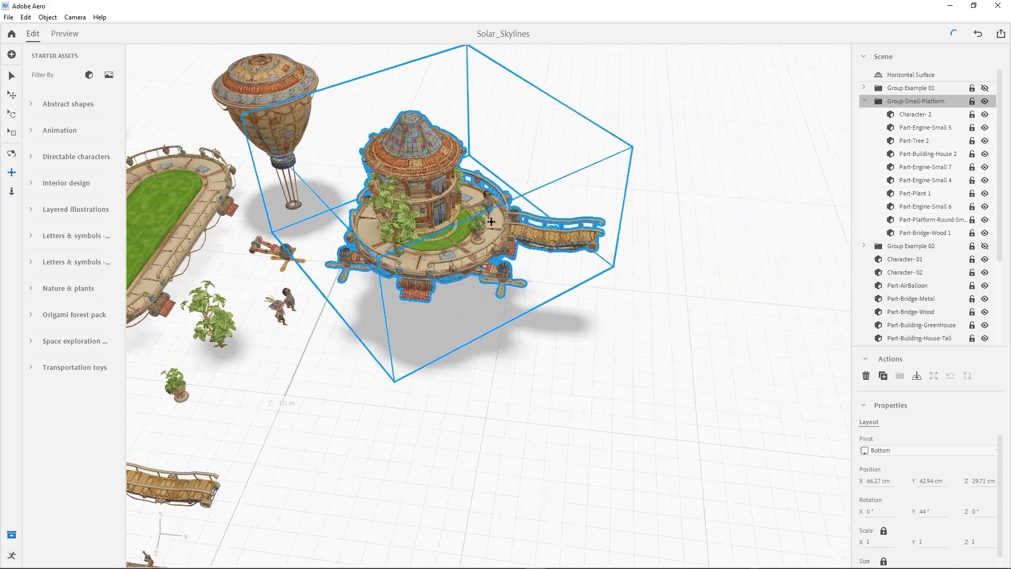
pyautogui.moveTo(592, 210)
pyautogui.mouseDown(button='right')
pyautogui.moveTo(497, 207)
pyautogui.moveTo(698, 179)
pyautogui.mouseUp(button='right')
pyautogui.scroll(2, 497, 207)
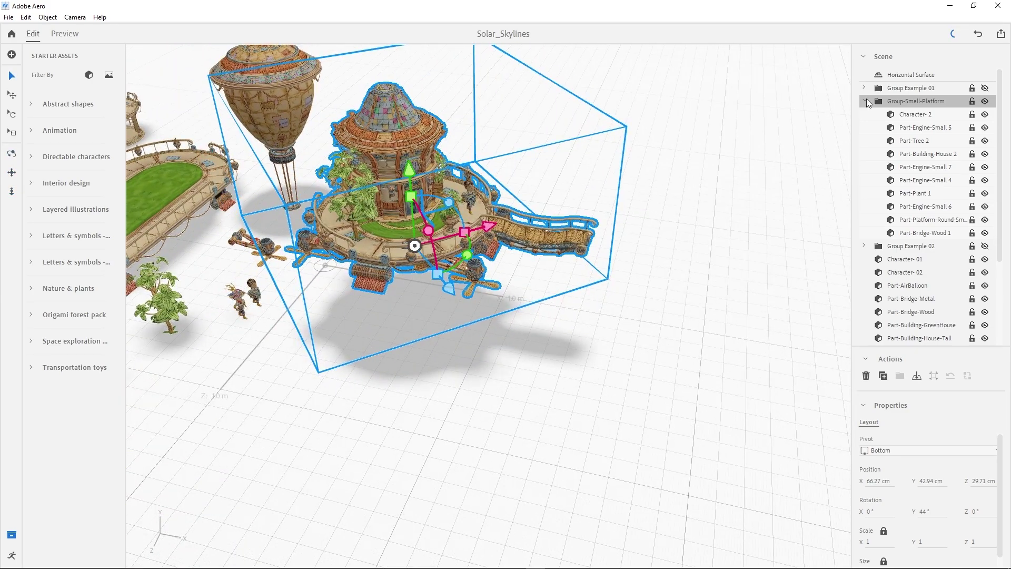
# - Move Group-Small-Platform 1 to X 188.93, Z 32.82 cm where the wood bridge meets it
pyautogui.click(864, 101)
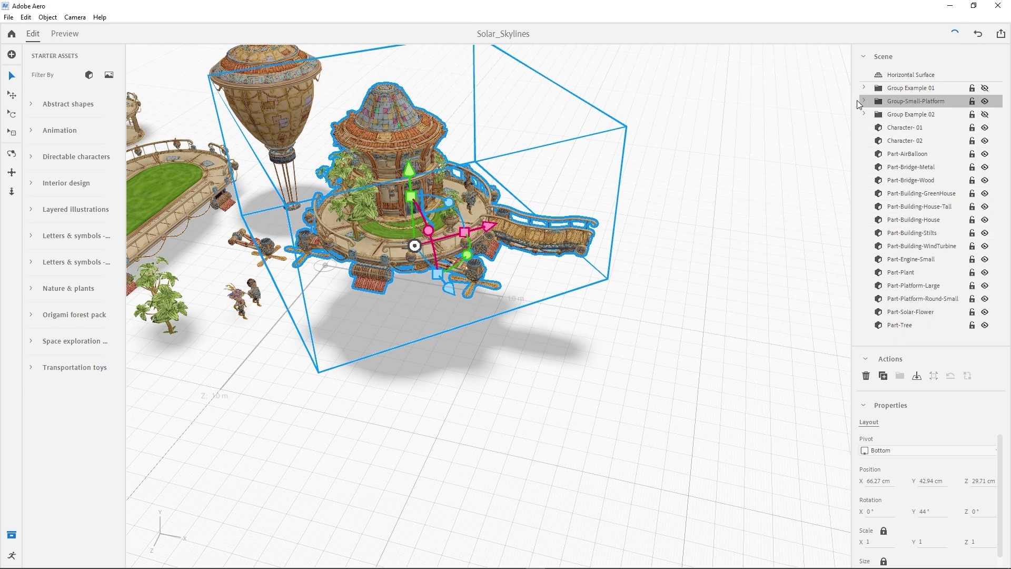
pyautogui.click(497, 226)
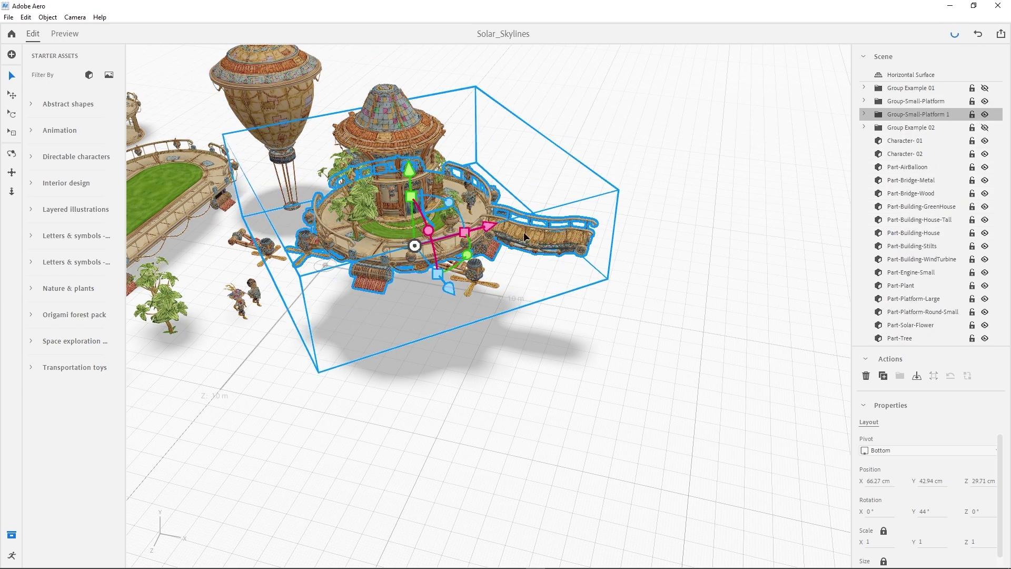
pyautogui.moveTo(523, 231); pyautogui.dragTo(464, 240, button='right')
pyautogui.moveTo(508, 223); pyautogui.dragTo(814, 330)
pyautogui.moveTo(727, 280); pyautogui.dragTo(775, 274)
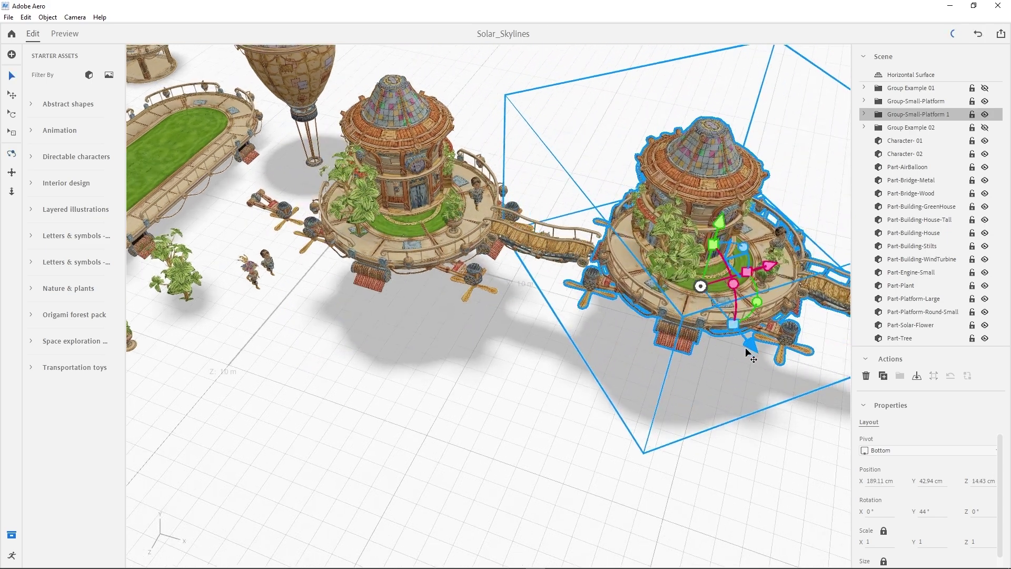
pyautogui.moveTo(753, 345); pyautogui.dragTo(761, 369)
pyautogui.moveTo(770, 287)
pyautogui.mouseDown()
pyautogui.moveTo(773, 295)
pyautogui.moveTo(757, 292)
pyautogui.mouseUp()
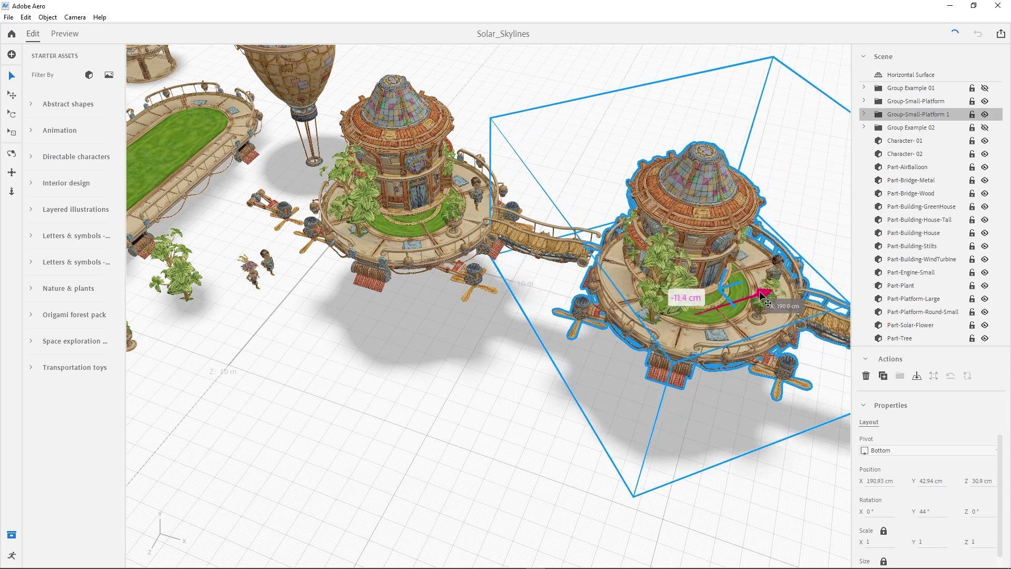
pyautogui.moveTo(757, 291)
pyautogui.mouseDown(button='right')
pyautogui.moveTo(671, 258)
pyautogui.moveTo(499, 259)
pyautogui.moveTo(565, 182)
pyautogui.mouseUp(button='right')
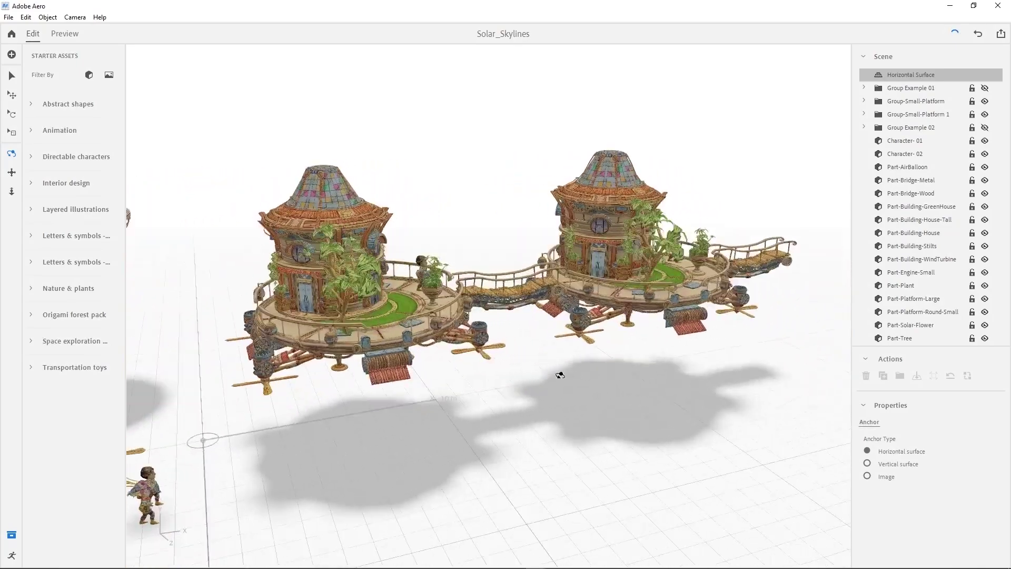
# - Delete Part-Building-House 3 from the second platform's group
pyautogui.click(679, 216)
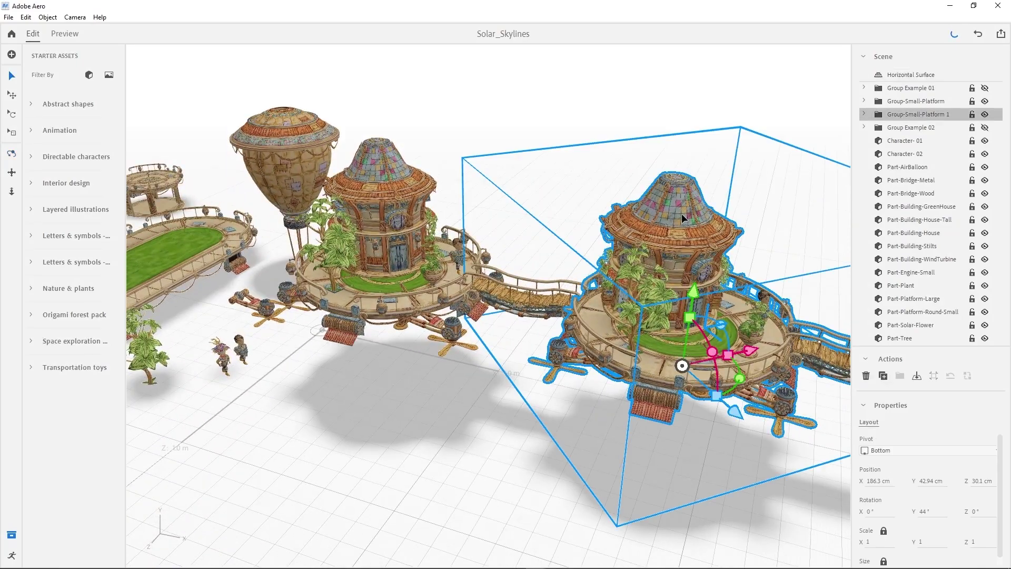
pyautogui.click(862, 113)
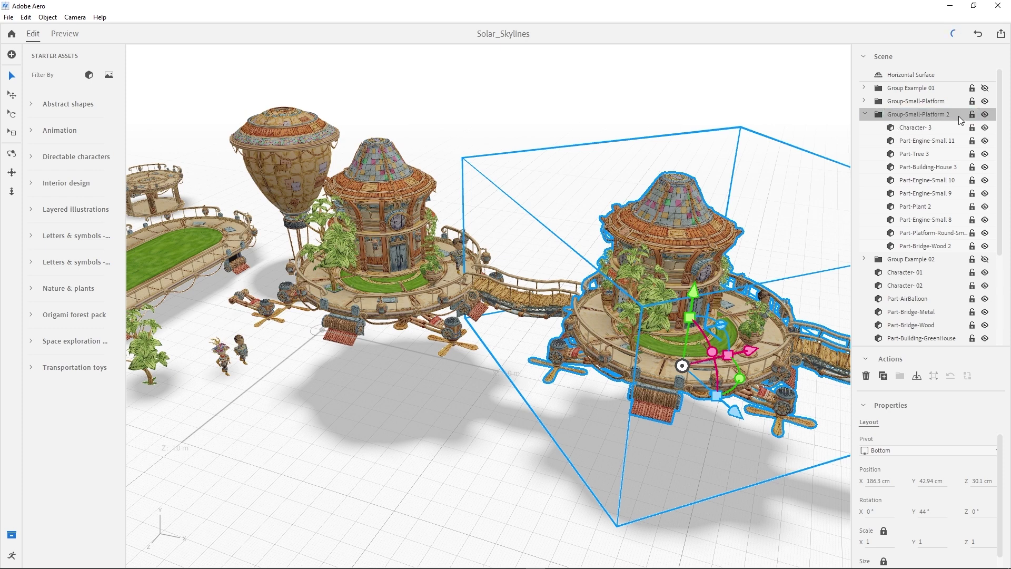
pyautogui.moveTo(527, 219); pyautogui.dragTo(549, 211)
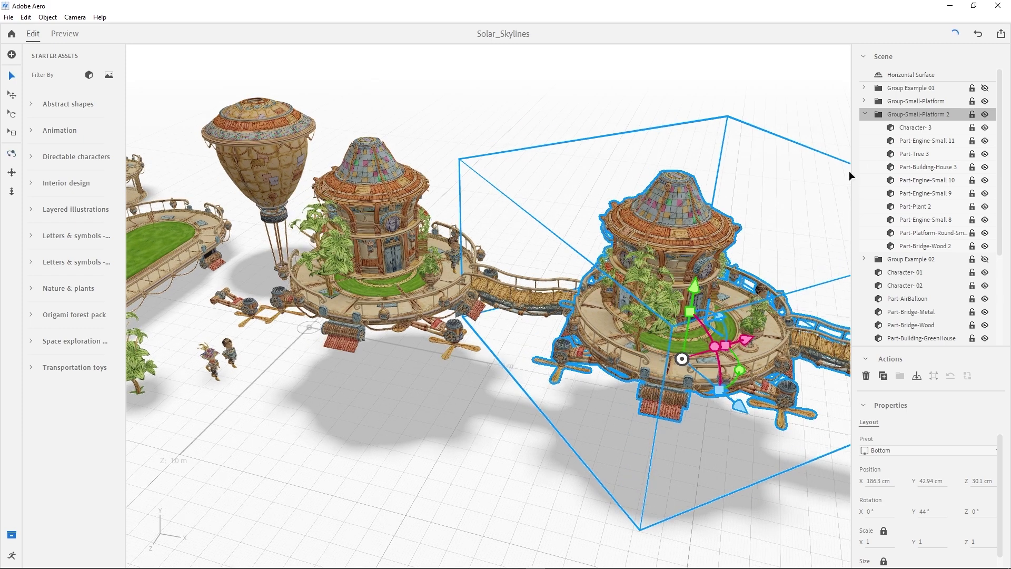
pyautogui.click(906, 129)
pyautogui.click(915, 191)
pyautogui.click(919, 220)
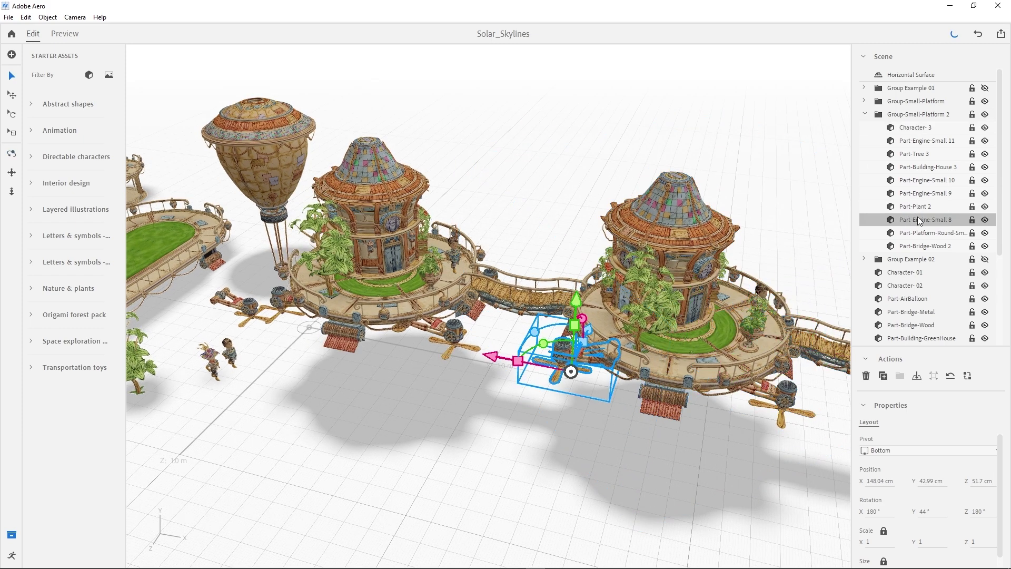
pyautogui.click(920, 195)
pyautogui.click(927, 169)
pyautogui.press('Delete')
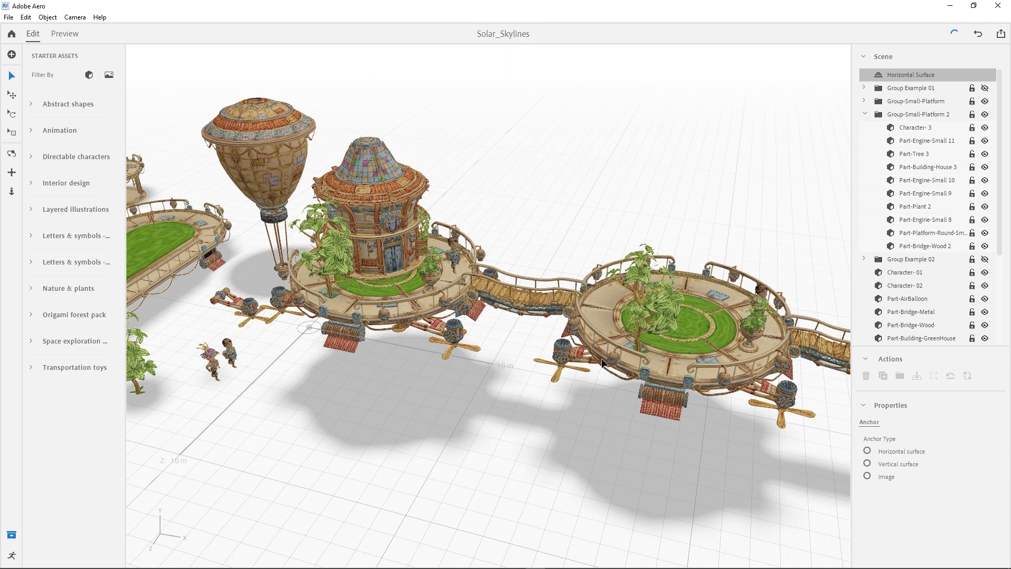
# - Duplicate Part-Tree 3 and drag the copy to a new spot on the platform
pyautogui.click(602, 362)
pyautogui.click(931, 168)
pyautogui.click(925, 205)
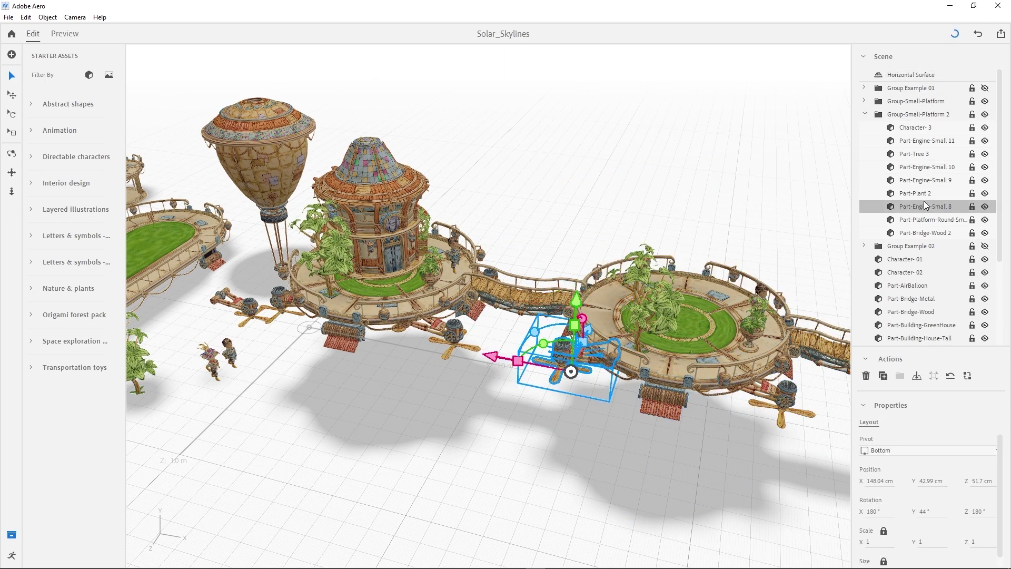
pyautogui.click(922, 155)
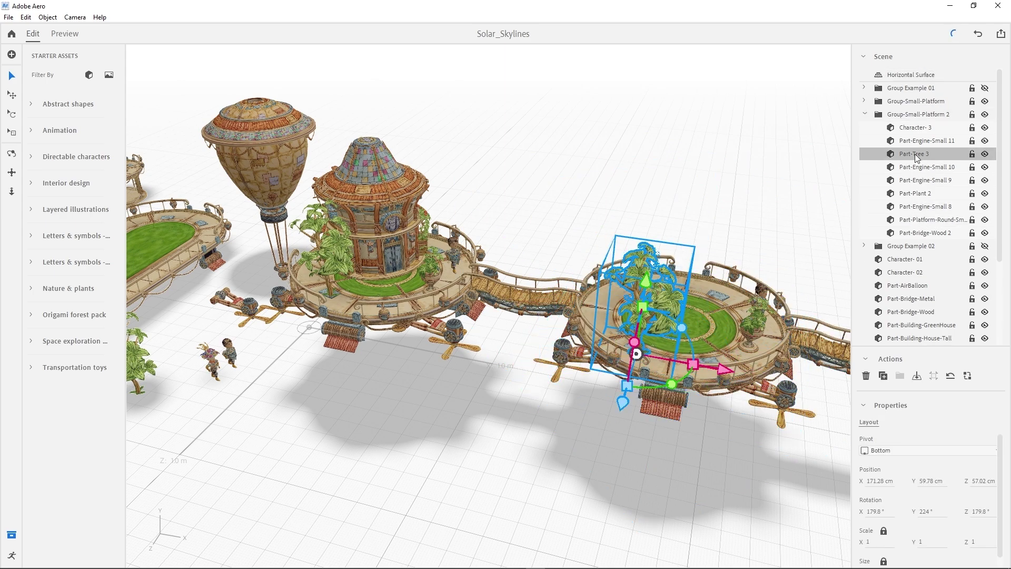
pyautogui.scroll(3, 549, 301)
pyautogui.scroll(3, 548, 301)
pyautogui.scroll(2, 569, 321)
pyautogui.scroll(2, 589, 343)
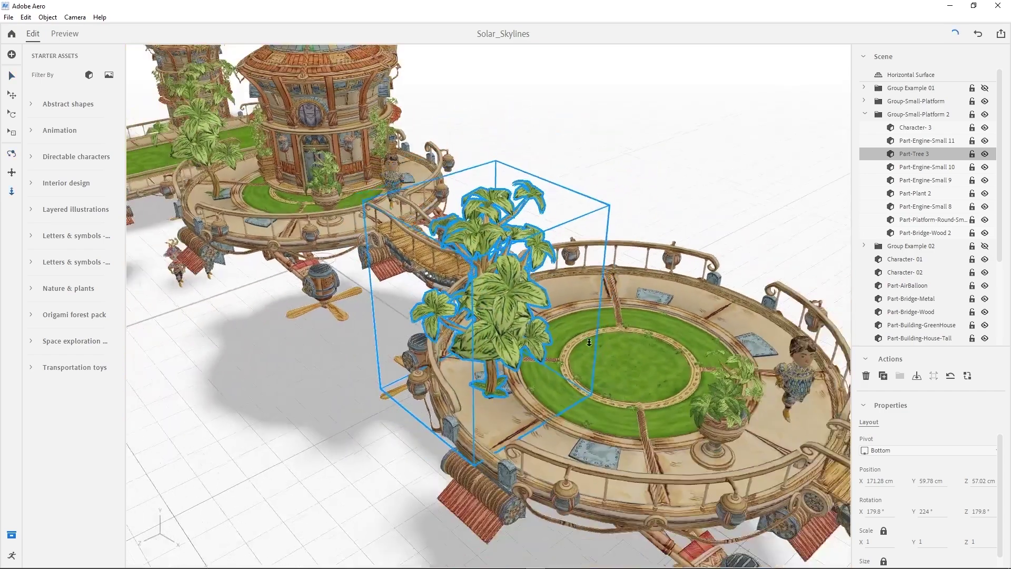
pyautogui.scroll(2, 589, 343)
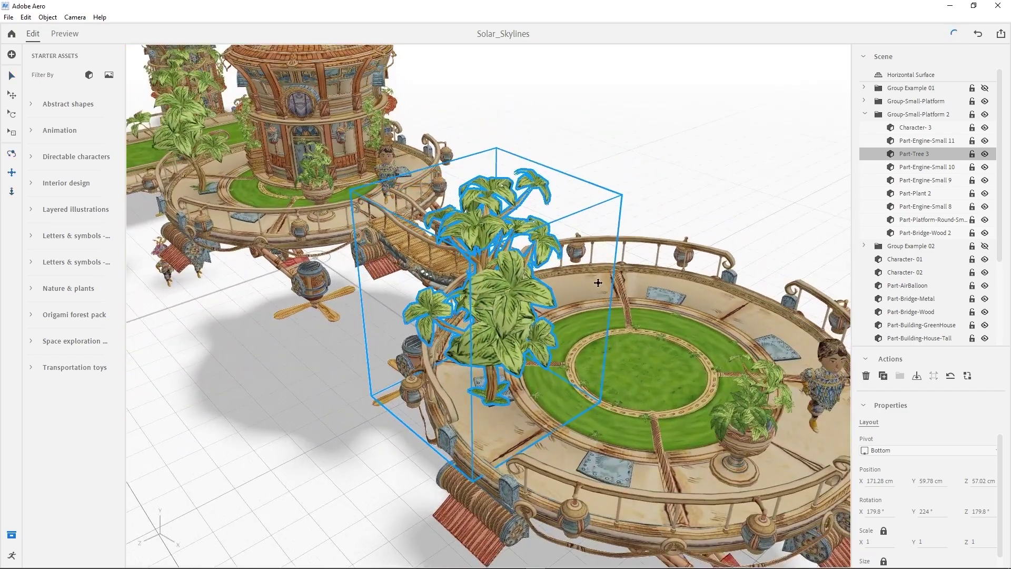
pyautogui.hotkey('ctrl', 'd')
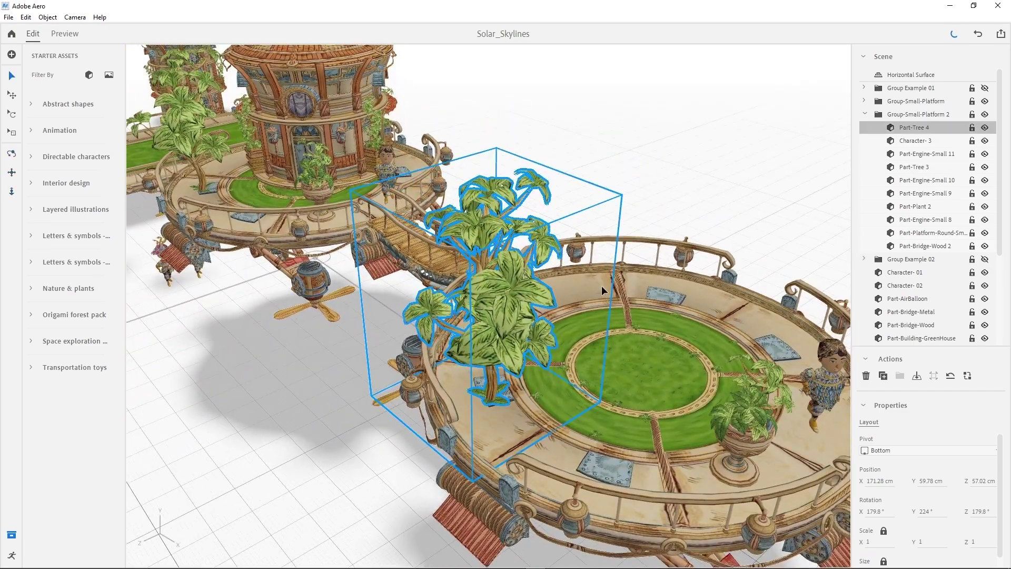
pyautogui.moveTo(602, 286)
pyautogui.mouseDown()
pyautogui.moveTo(562, 352)
pyautogui.moveTo(592, 291)
pyautogui.moveTo(737, 315)
pyautogui.moveTo(649, 292)
pyautogui.moveTo(525, 375)
pyautogui.mouseUp()
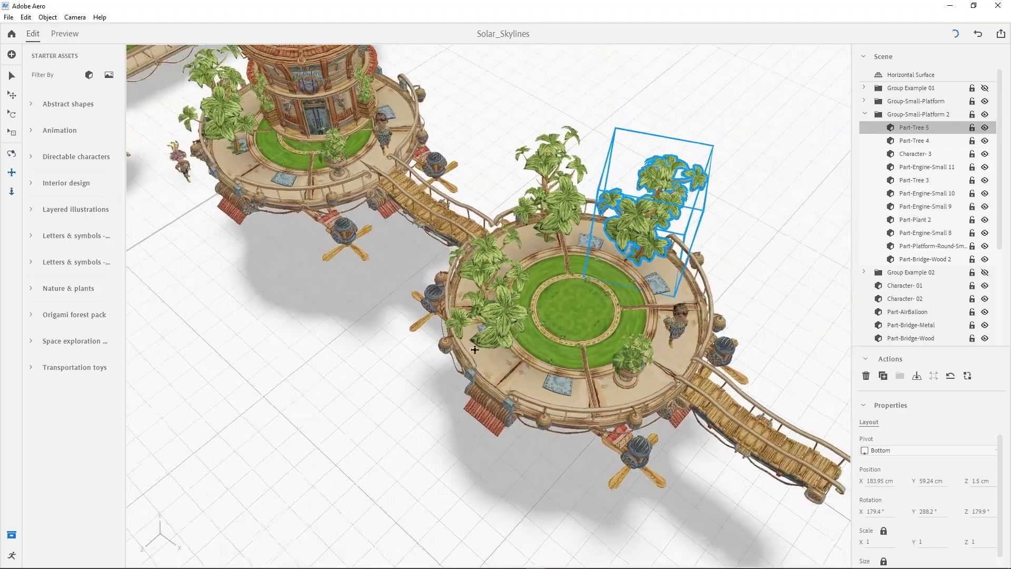